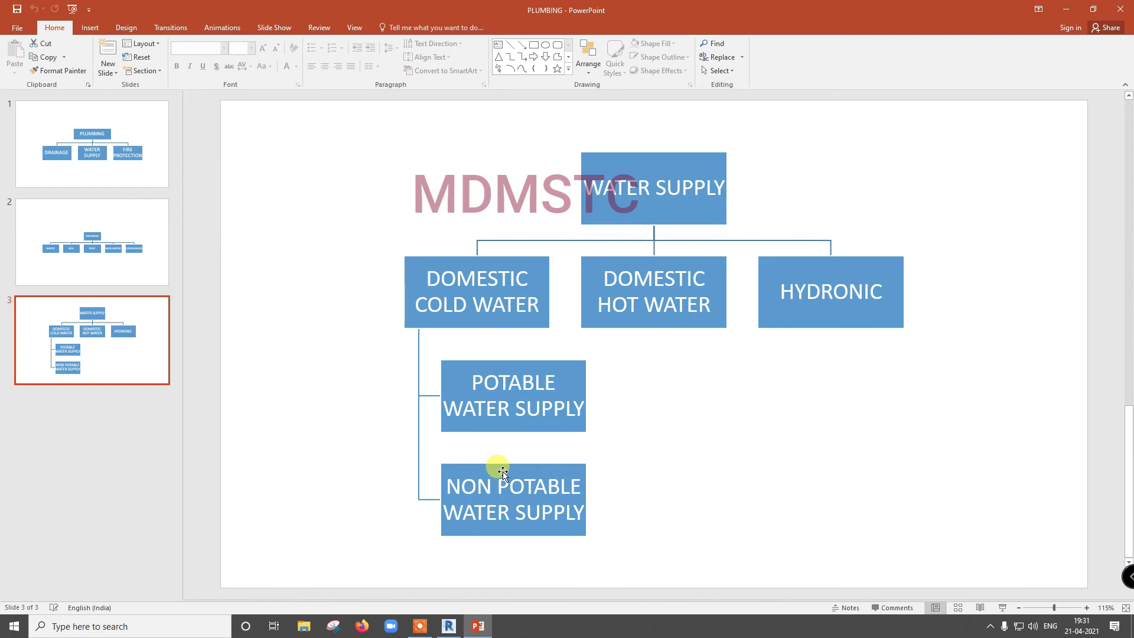
# Review the Drainage and Water Supply slides, and examine the toilet rooms on the 1 - Plumbing floor plan in Revit
pyautogui.click(143, 274)
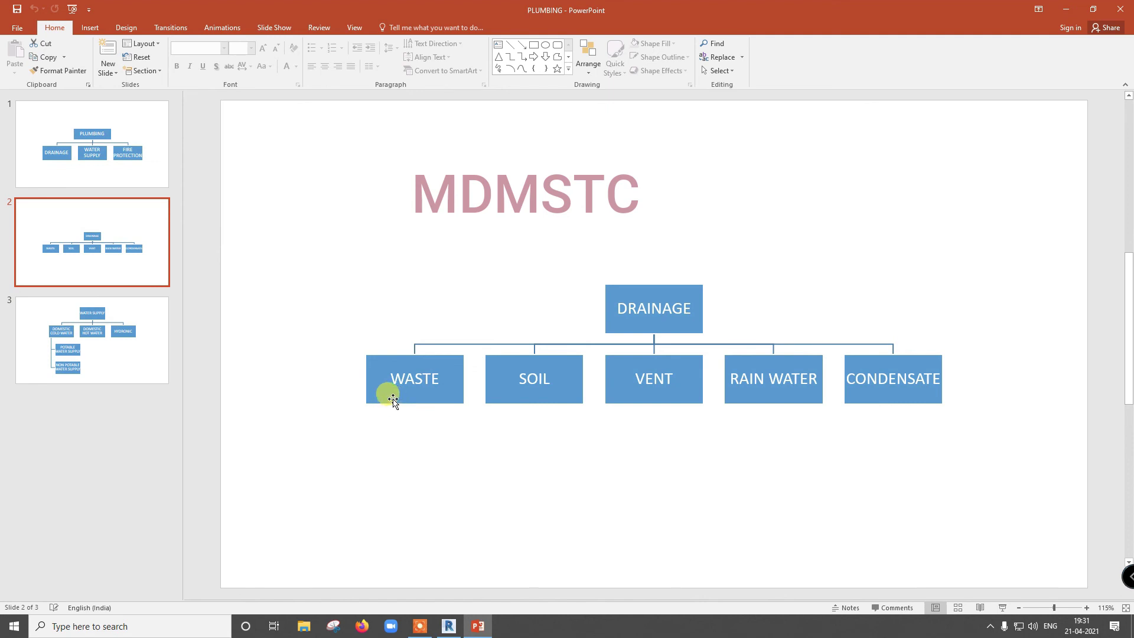
pyautogui.click(152, 367)
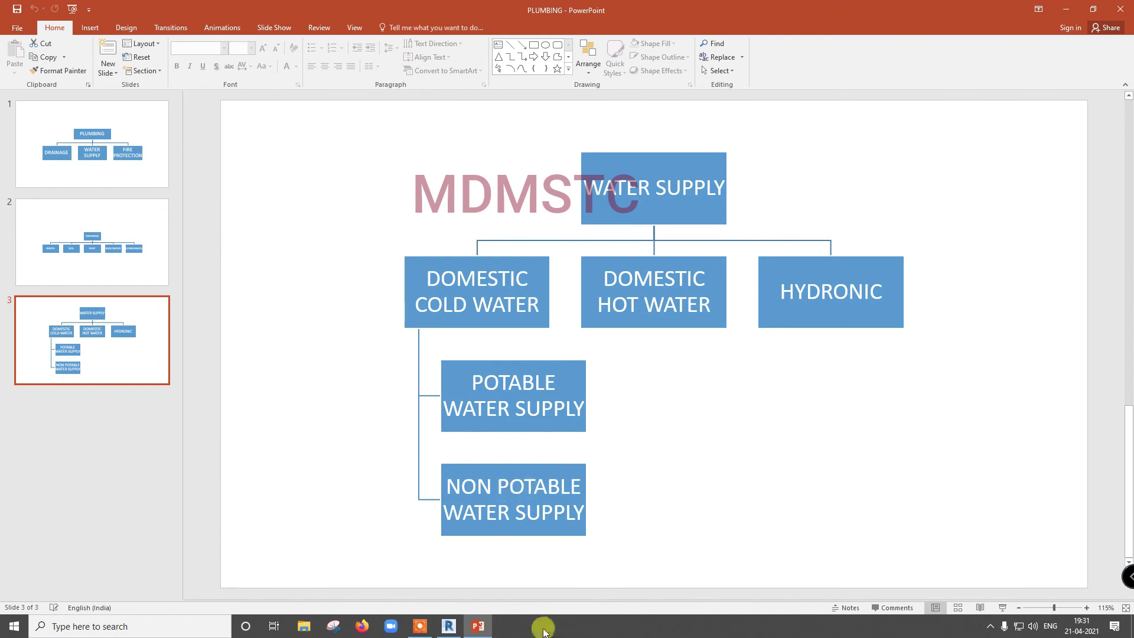
pyautogui.click(450, 627)
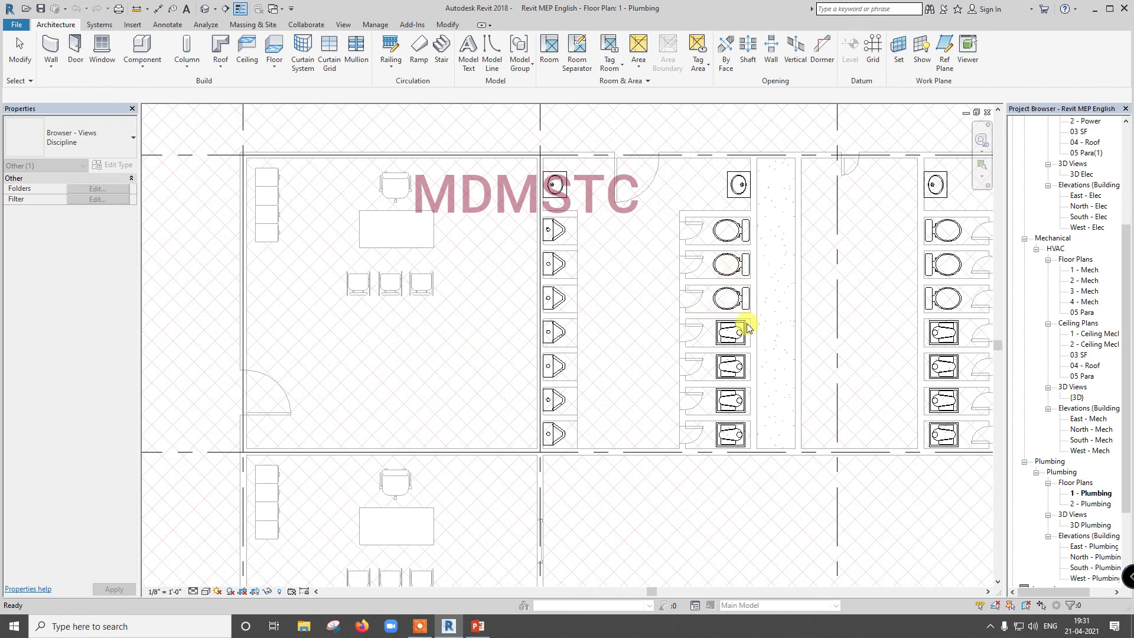
pyautogui.scroll(-2, 744, 325)
pyautogui.scroll(-1, 743, 324)
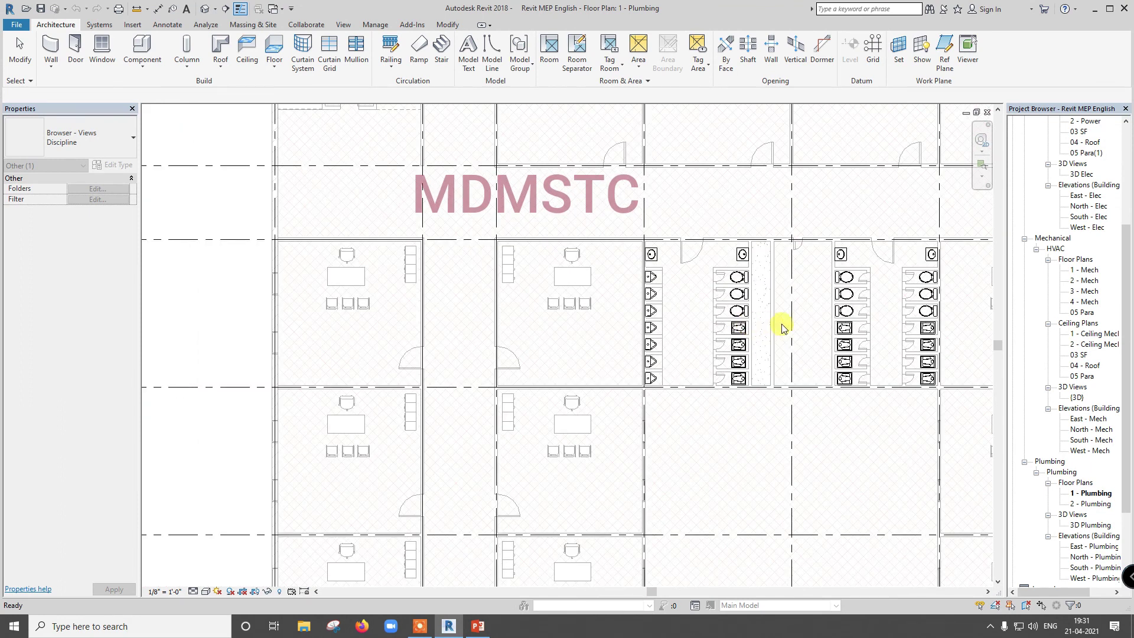
pyautogui.scroll(2, 784, 328)
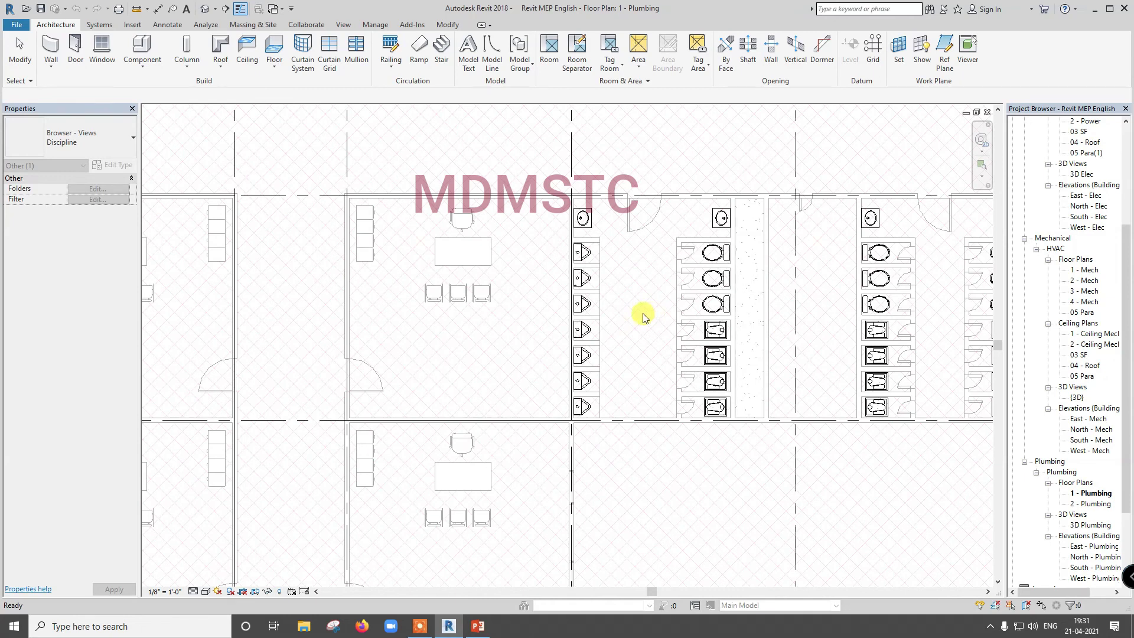
pyautogui.scroll(-2, 650, 316)
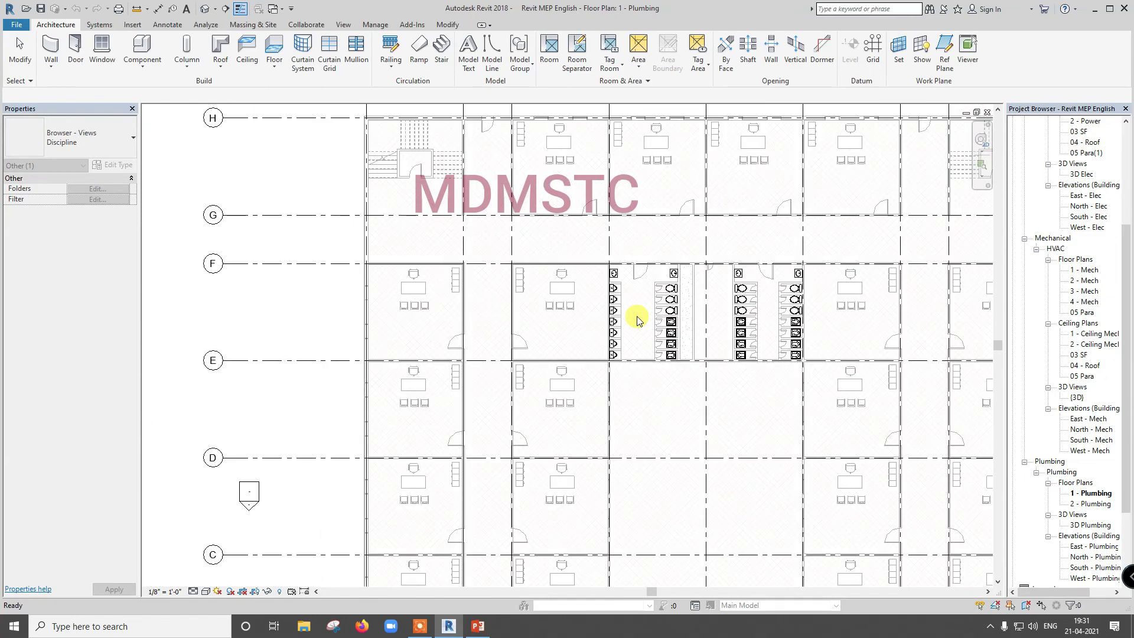
pyautogui.scroll(1, 637, 319)
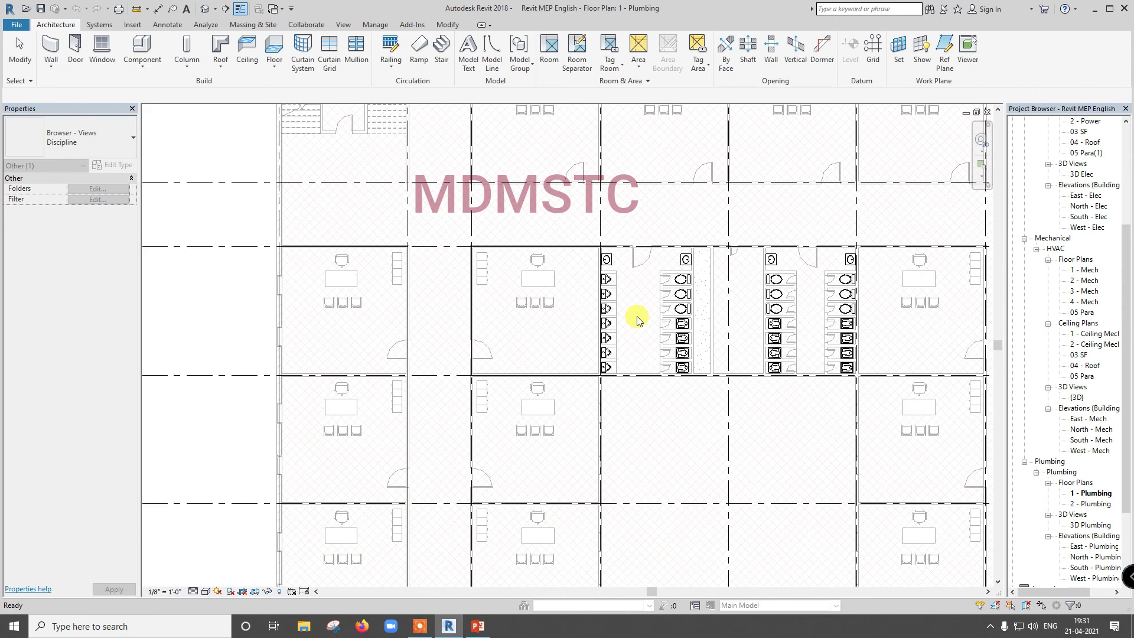
# Switch to PowerPoint to show the Drainage slide again, and return to the Revit floor plan
pyautogui.click(476, 625)
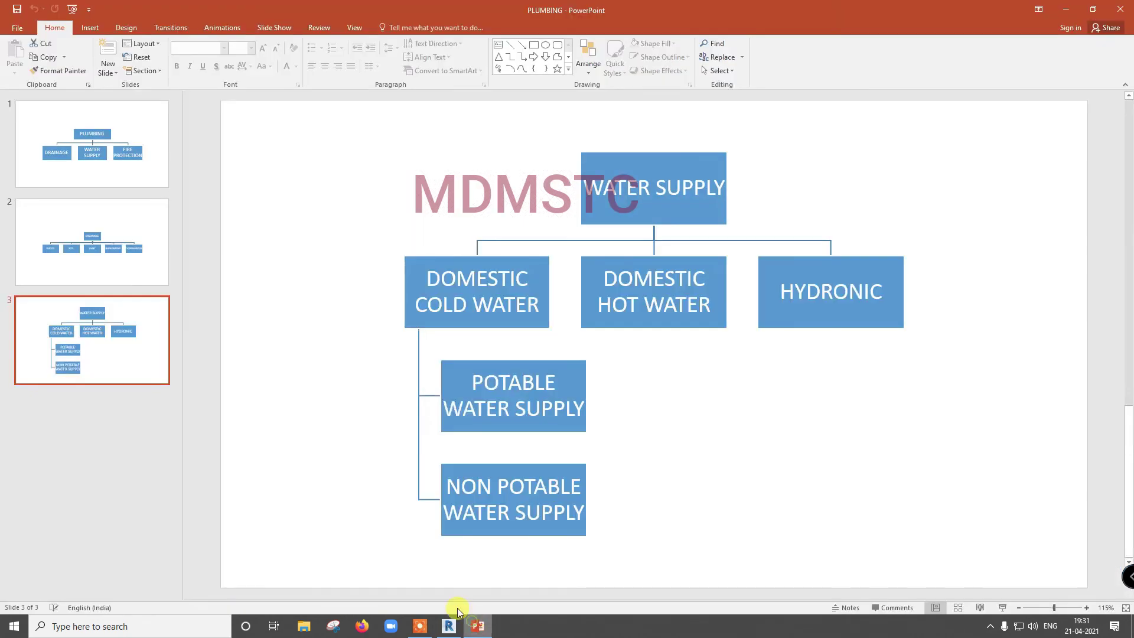
pyautogui.click(119, 276)
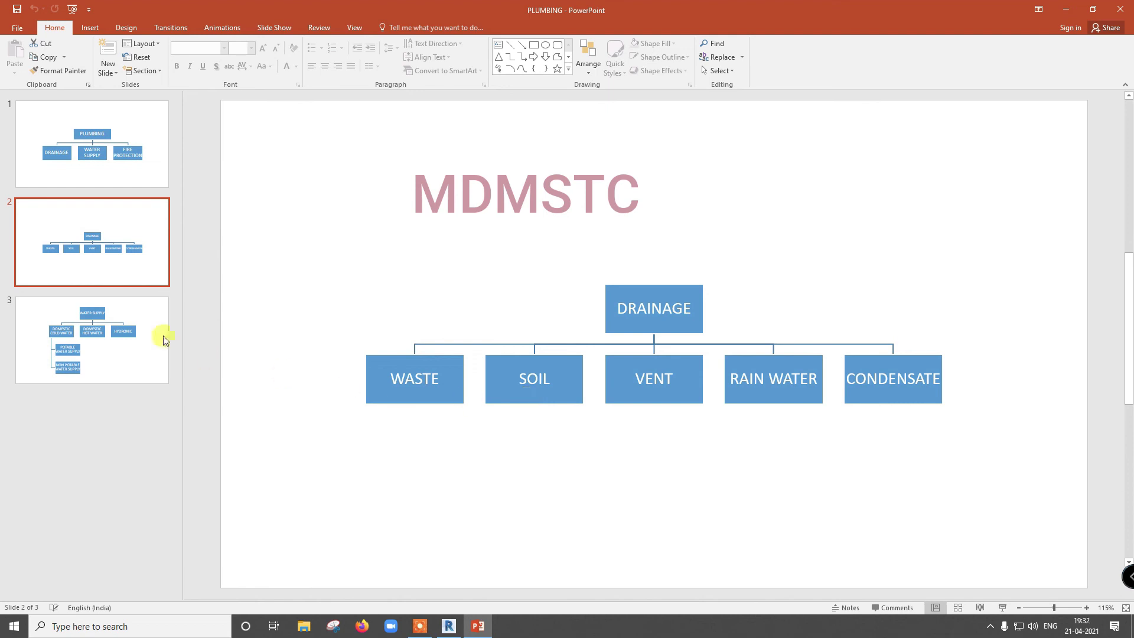
pyautogui.click(1068, 8)
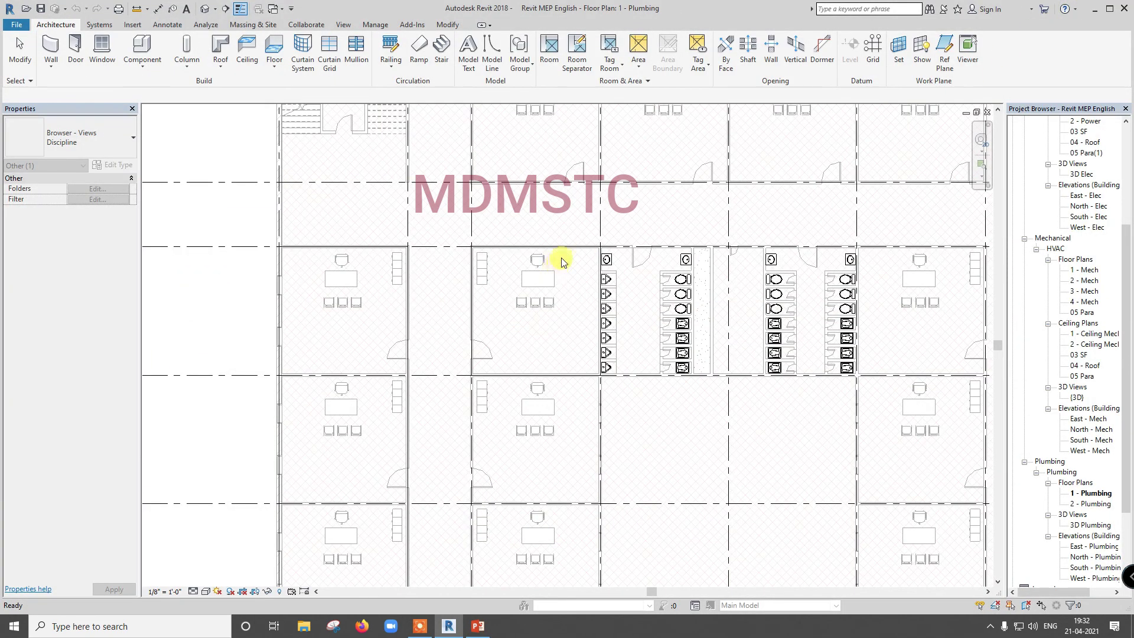
# Start the Pipe tool with the PVC - DWV pipe type
pyautogui.click(565, 233)
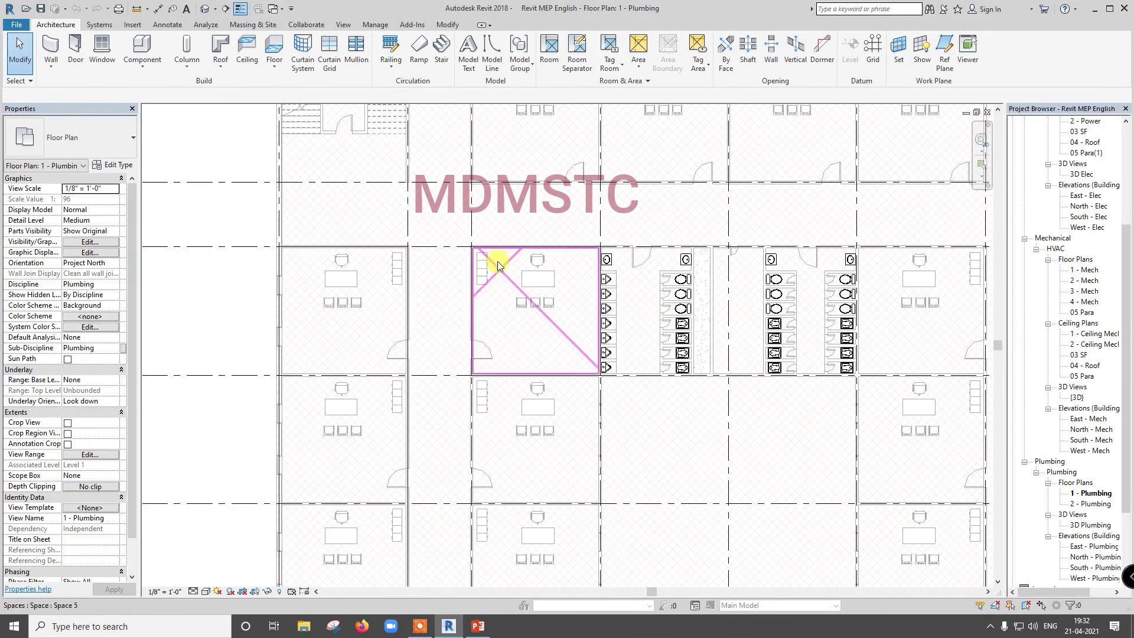
pyautogui.click(101, 25)
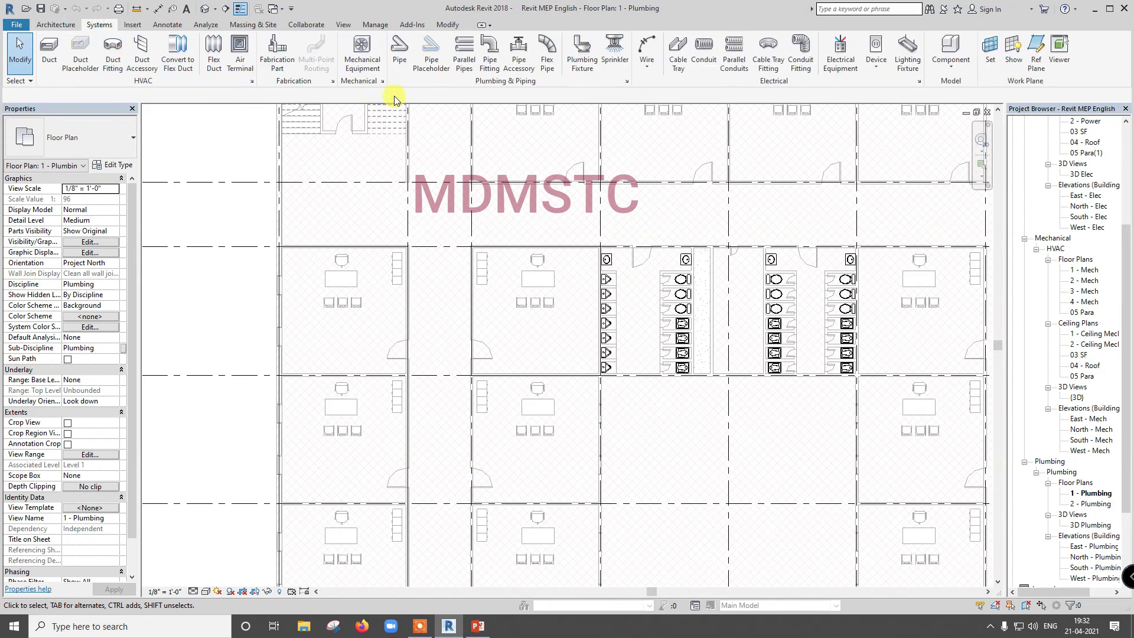
pyautogui.click(399, 52)
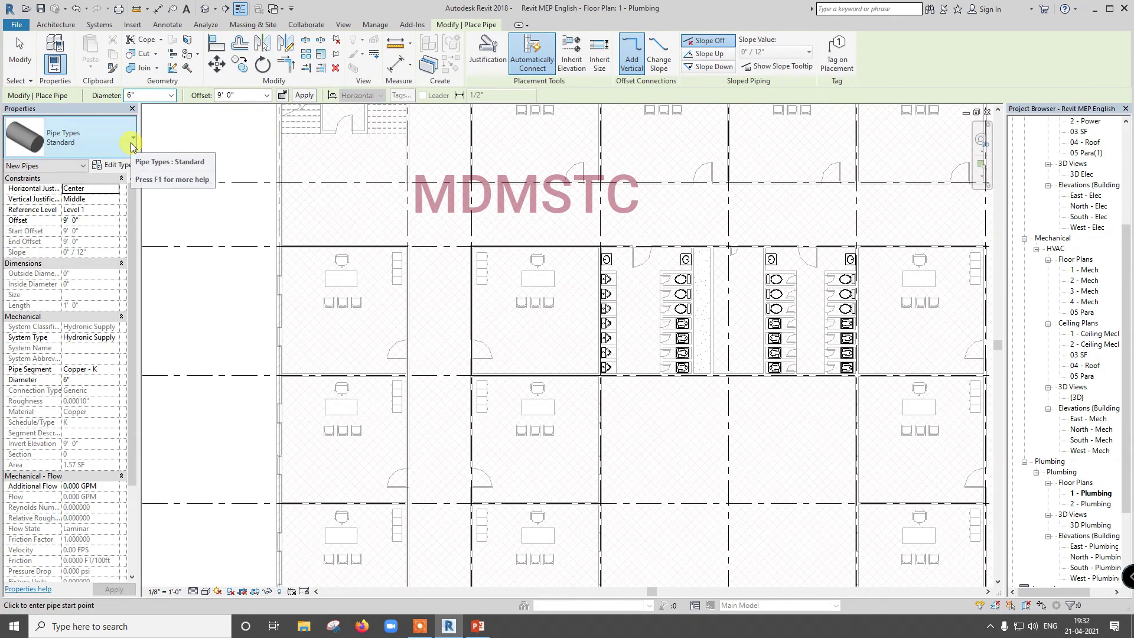
pyautogui.click(131, 147)
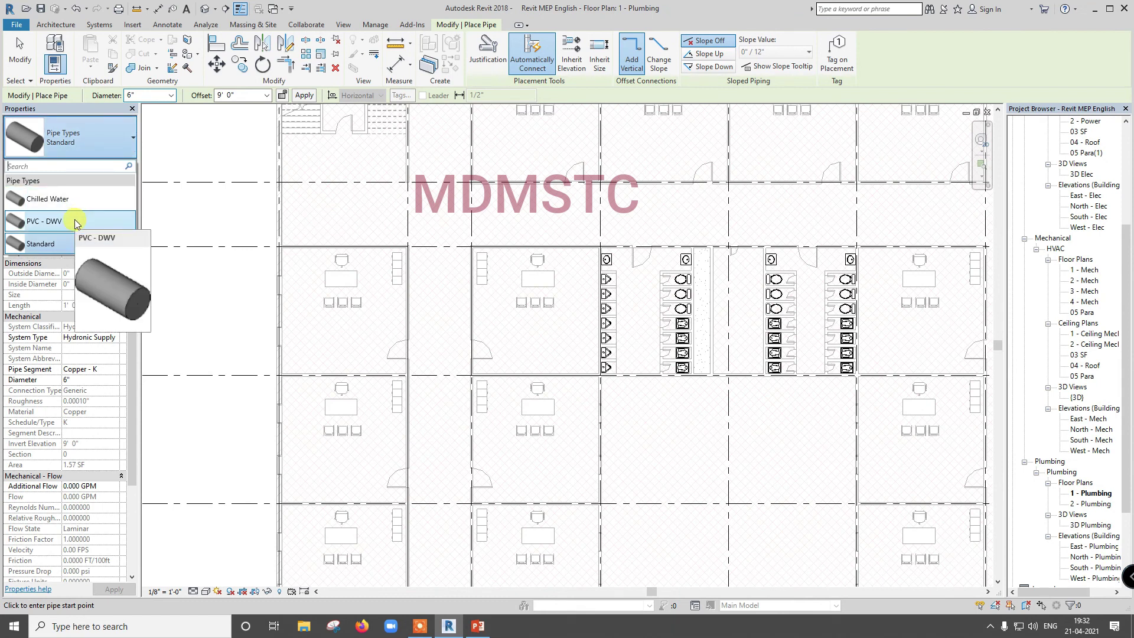
pyautogui.click(44, 222)
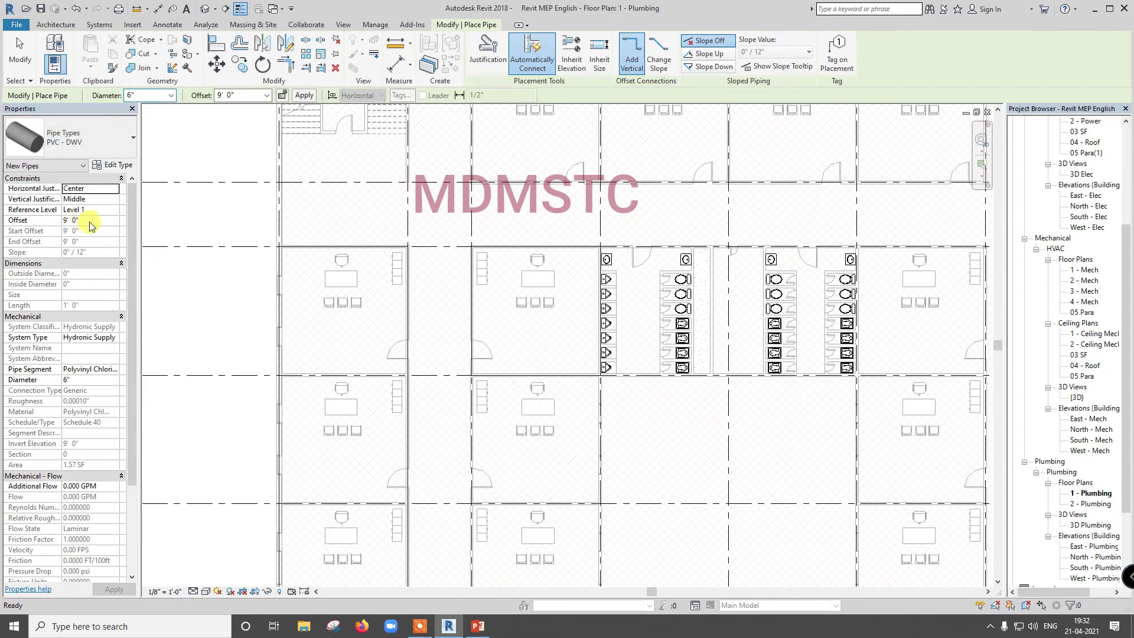
# Set the new pipe's offset from Level 1 to -2' 0"
pyautogui.click(90, 221)
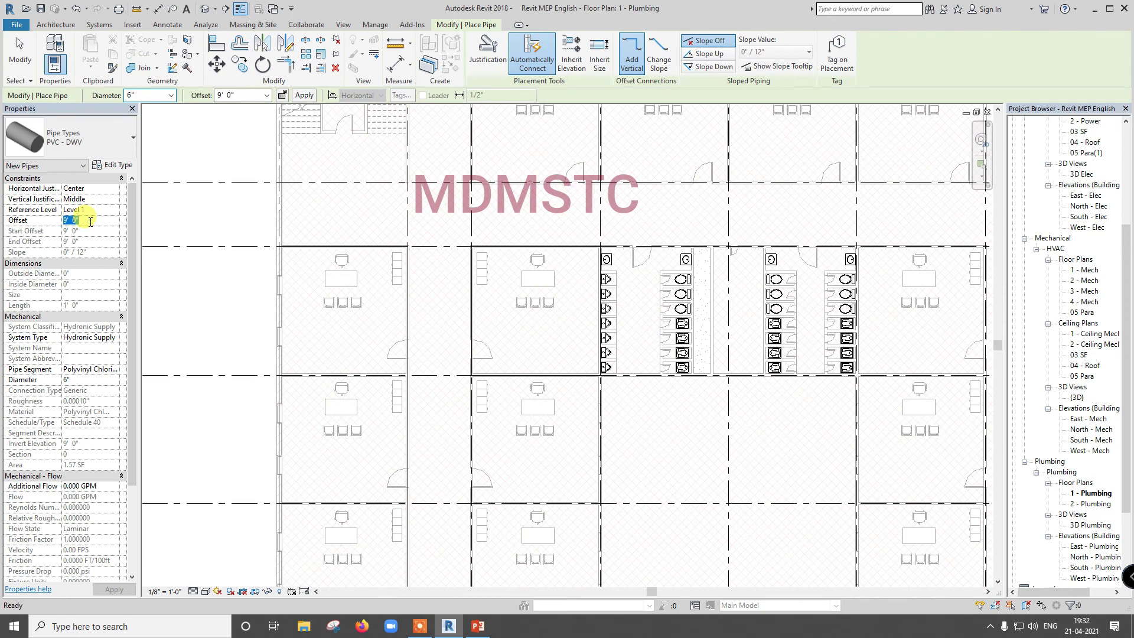
pyautogui.write('-2')
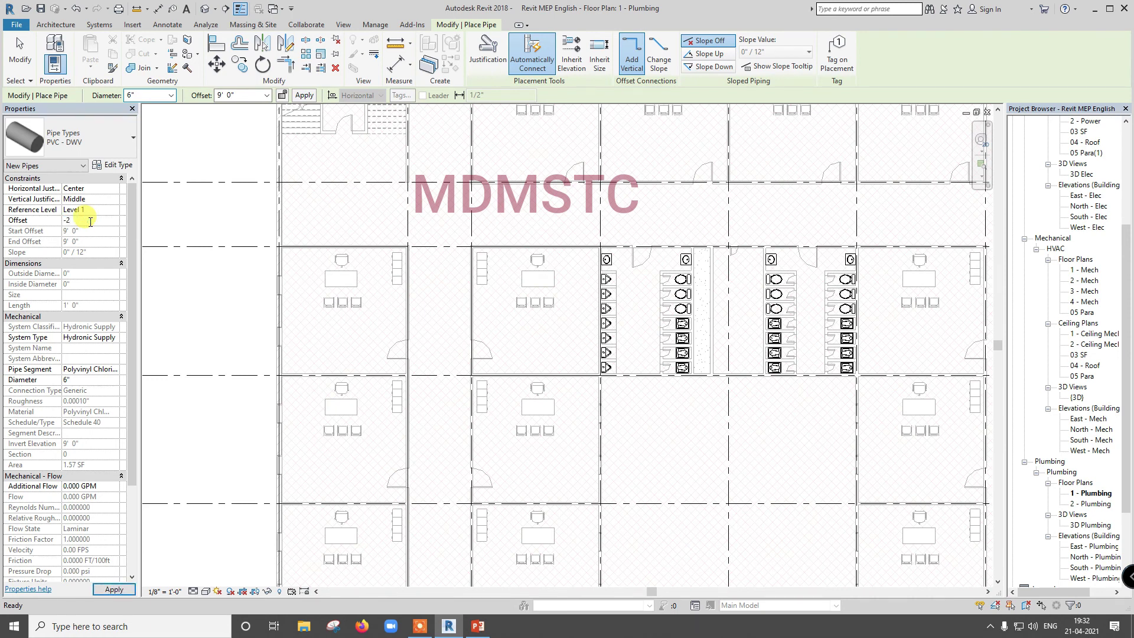
pyautogui.press('Return')
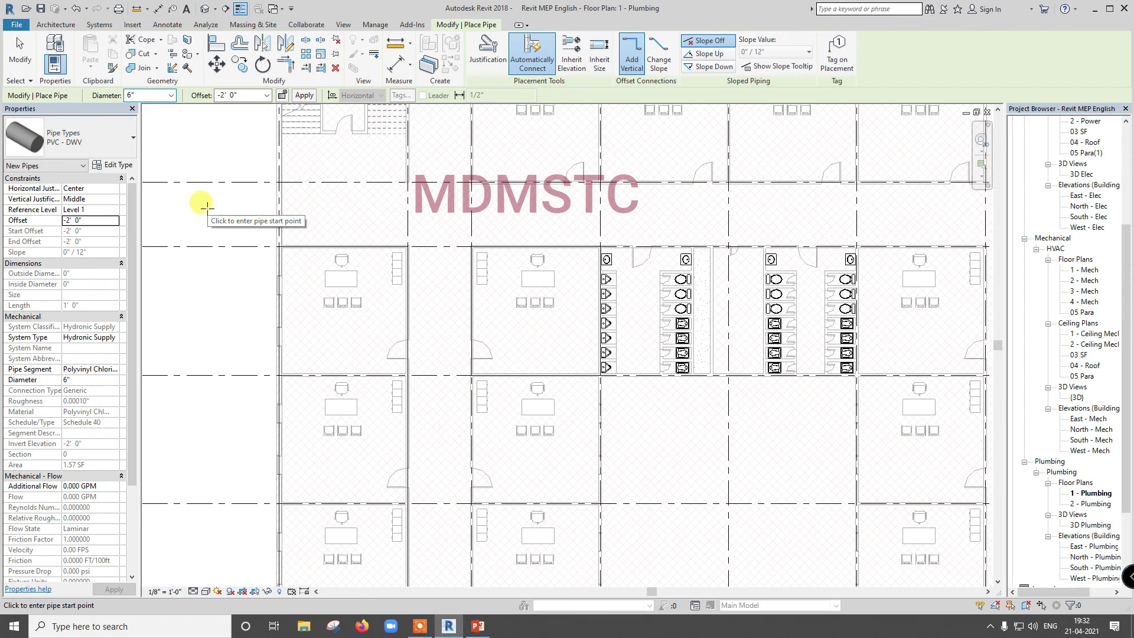
# Set the new pipe's system type to Sanitary and its diameter to 4"
pyautogui.scroll(-2, 206, 206)
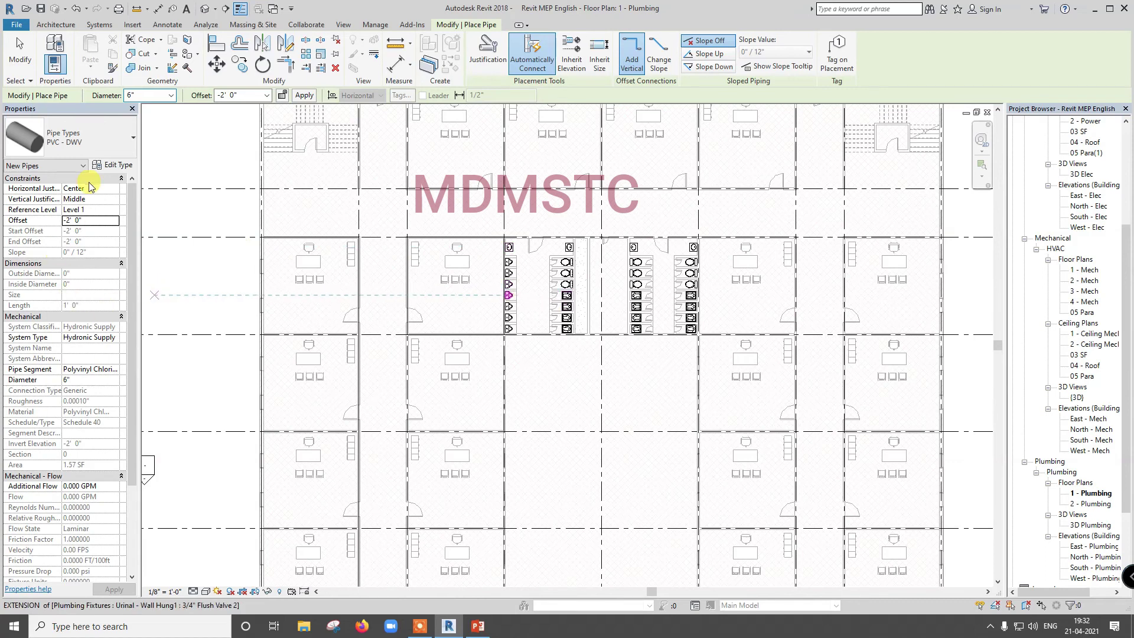
pyautogui.click(114, 342)
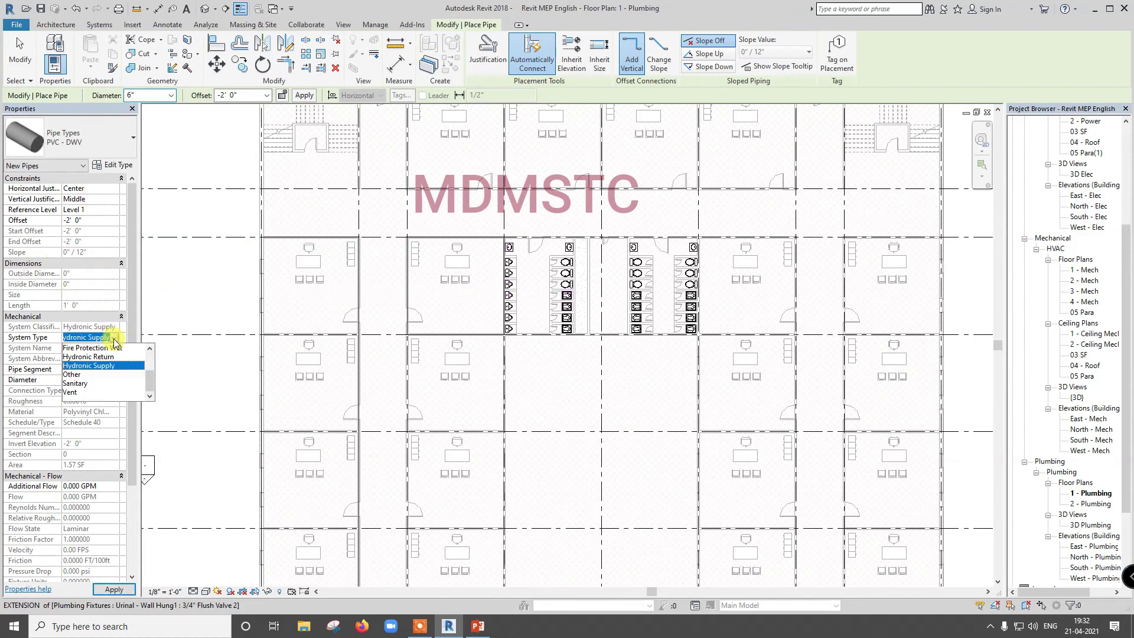
pyautogui.click(83, 384)
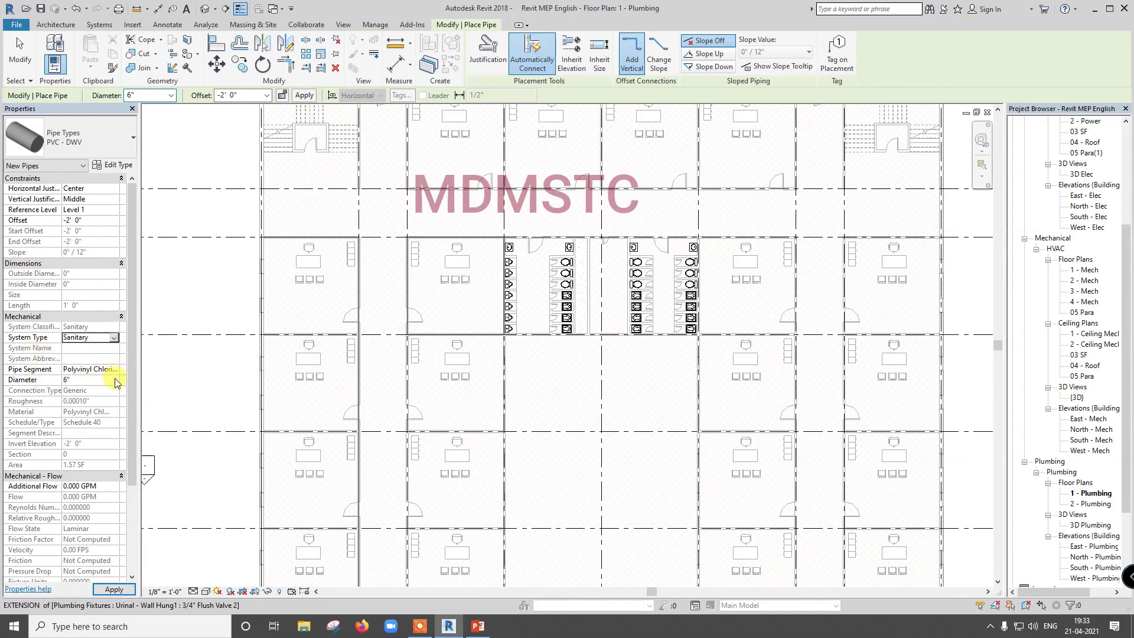
pyautogui.click(114, 381)
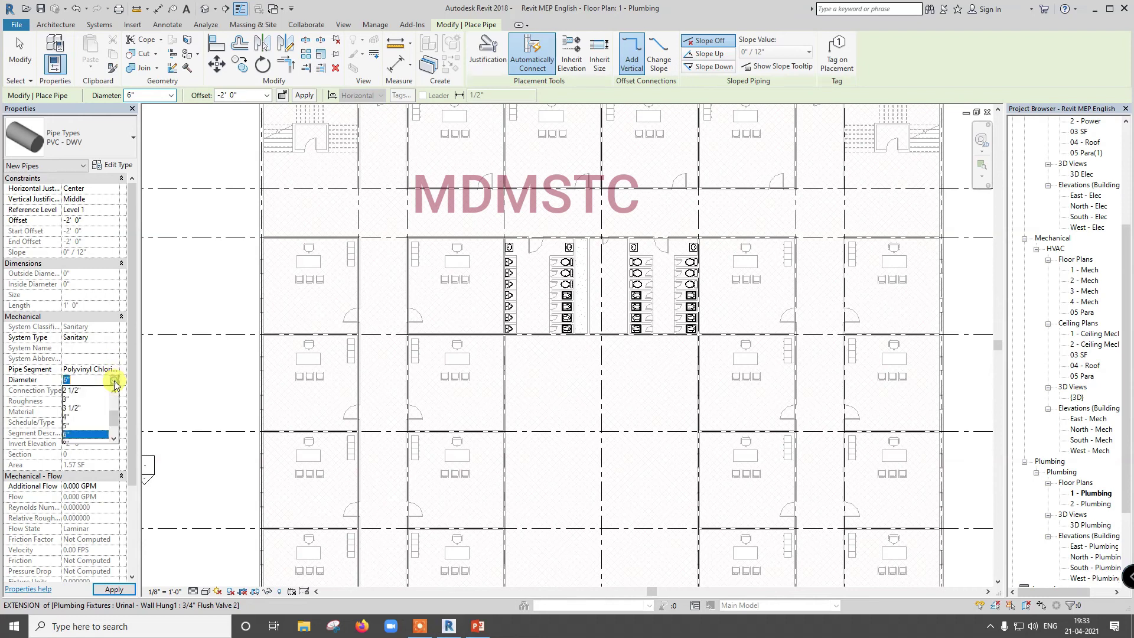
pyautogui.click(74, 416)
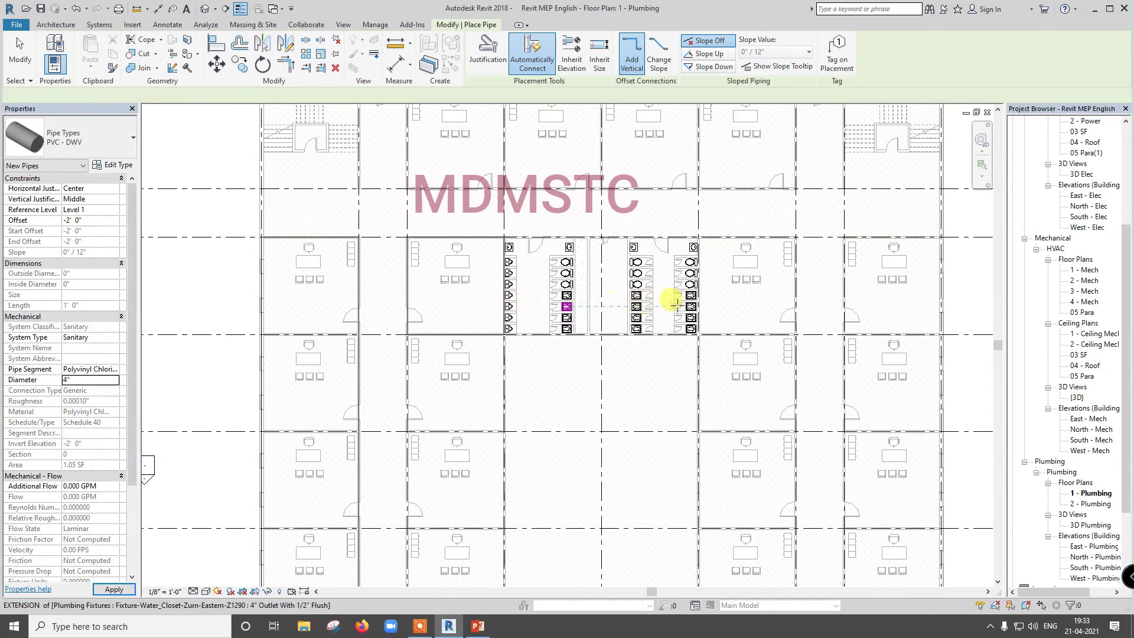
pyautogui.scroll(2, 679, 299)
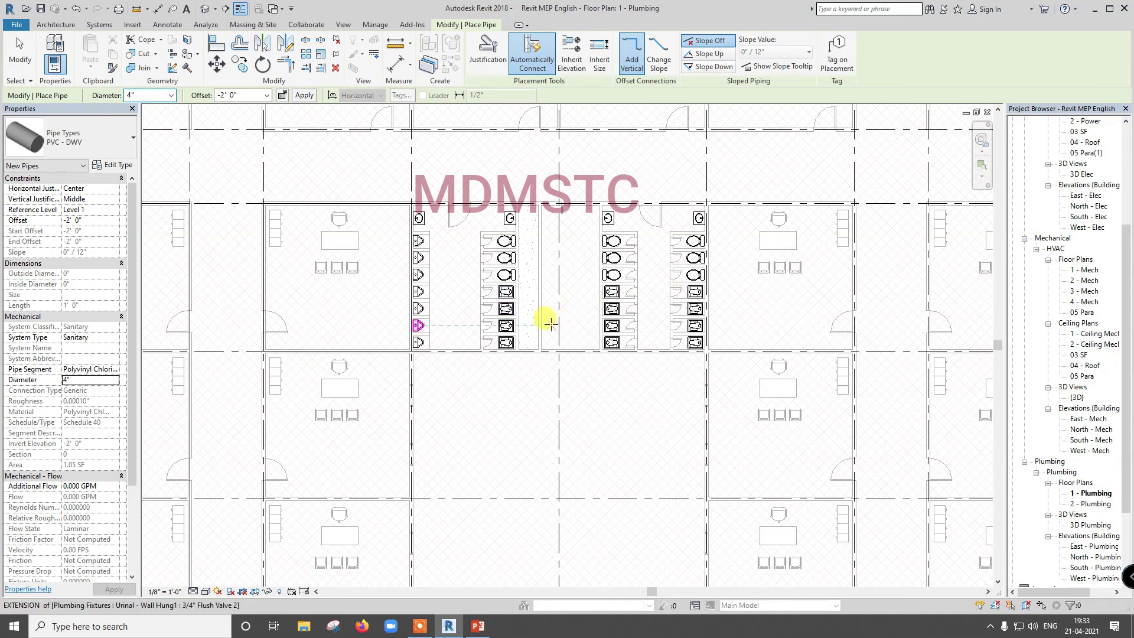
pyautogui.scroll(1, 544, 319)
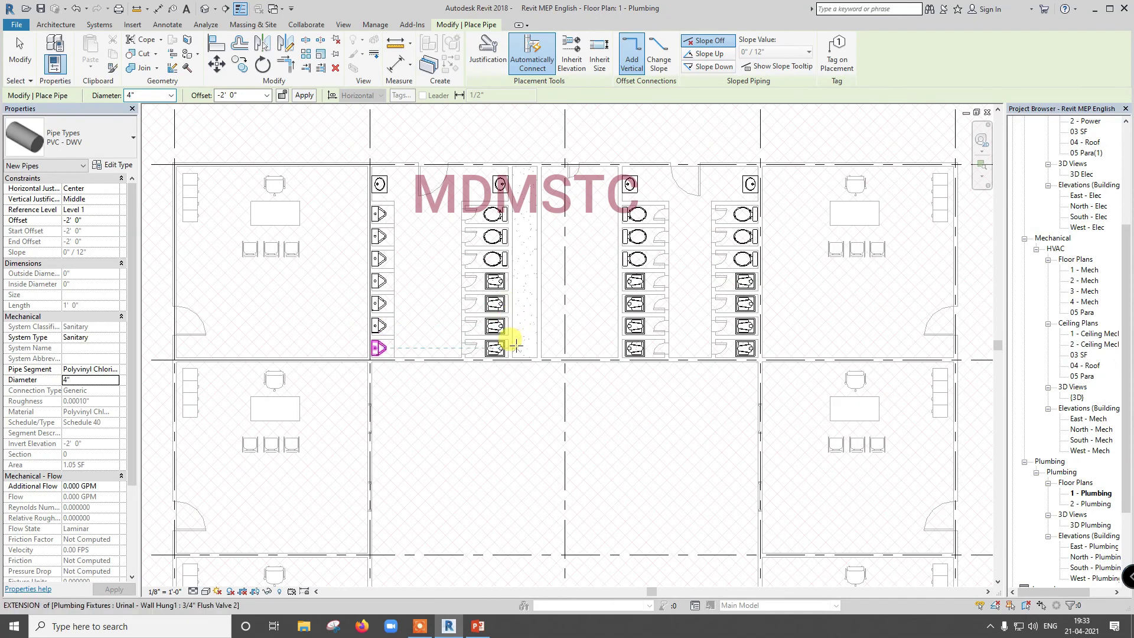
pyautogui.scroll(2, 510, 345)
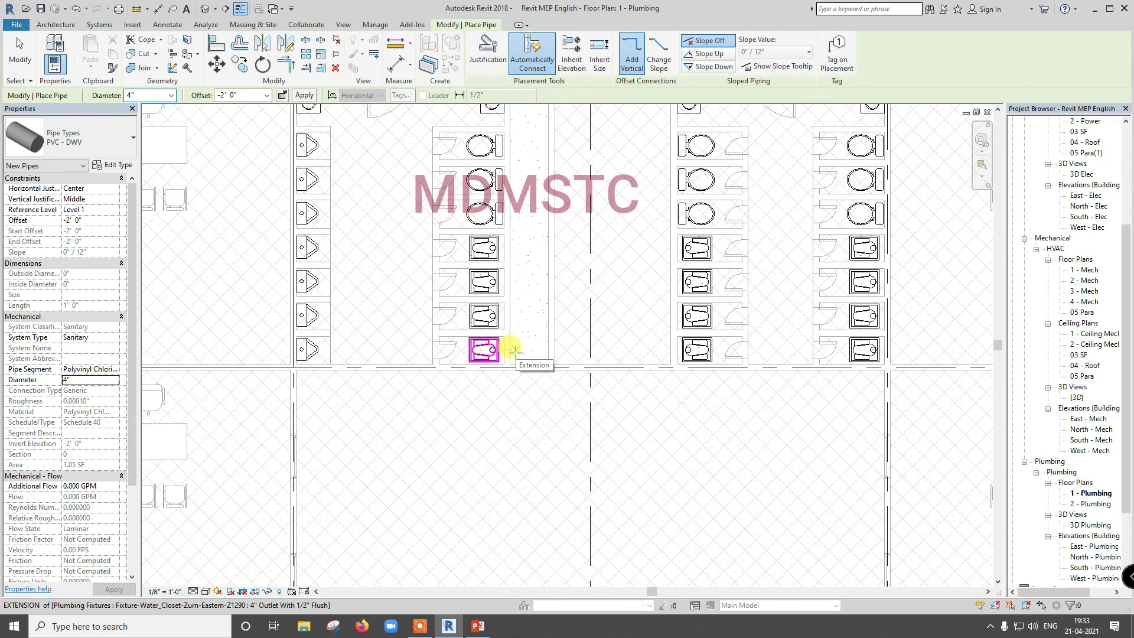
pyautogui.scroll(-1, 511, 349)
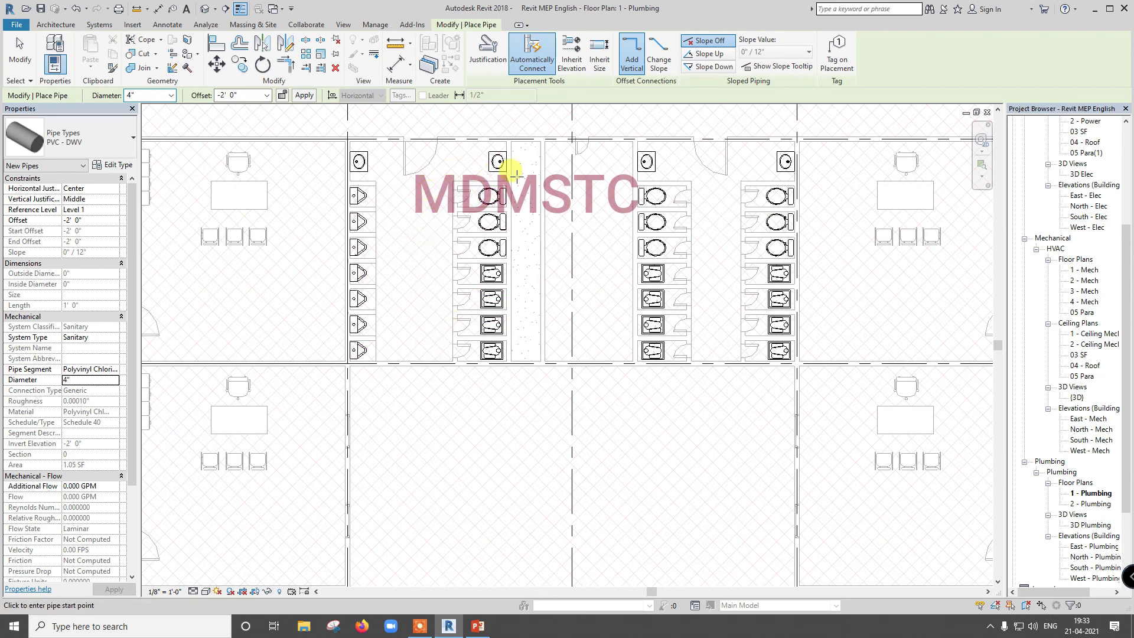
pyautogui.click(439, 349)
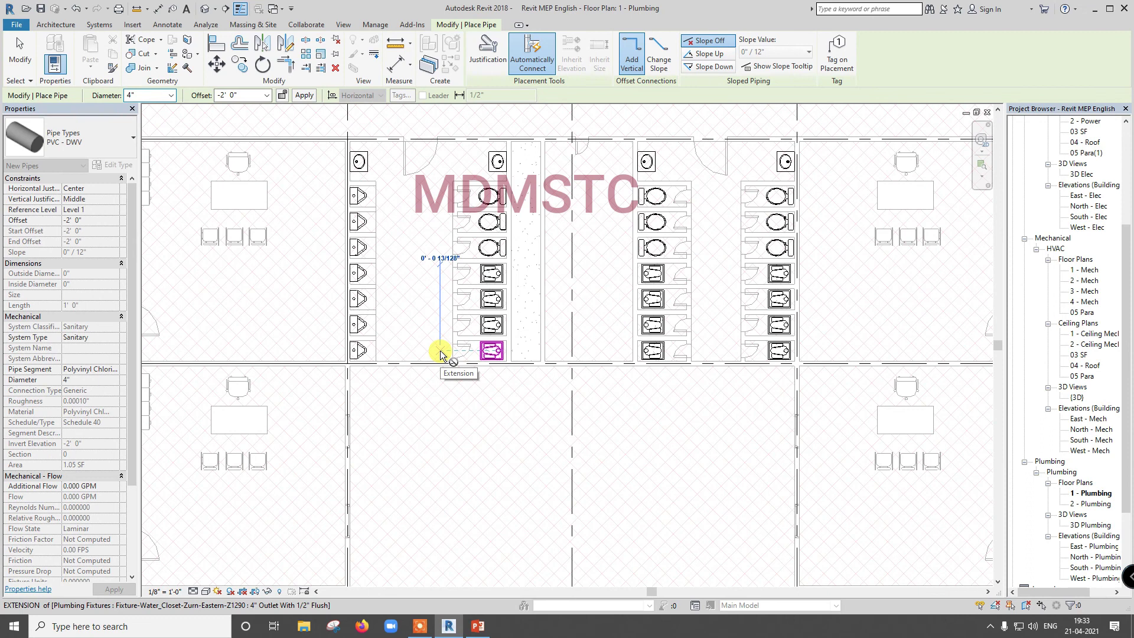
pyautogui.press('Escape')
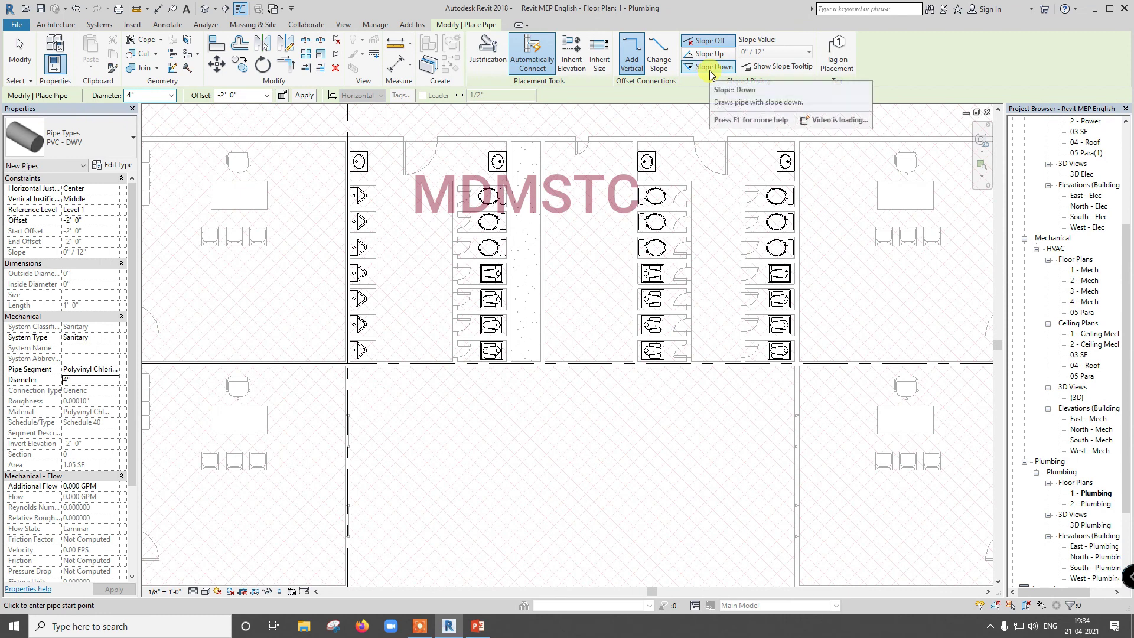
# Make the new pipe slope down with a slope value of 1/4" / 12"
pyautogui.click(712, 69)
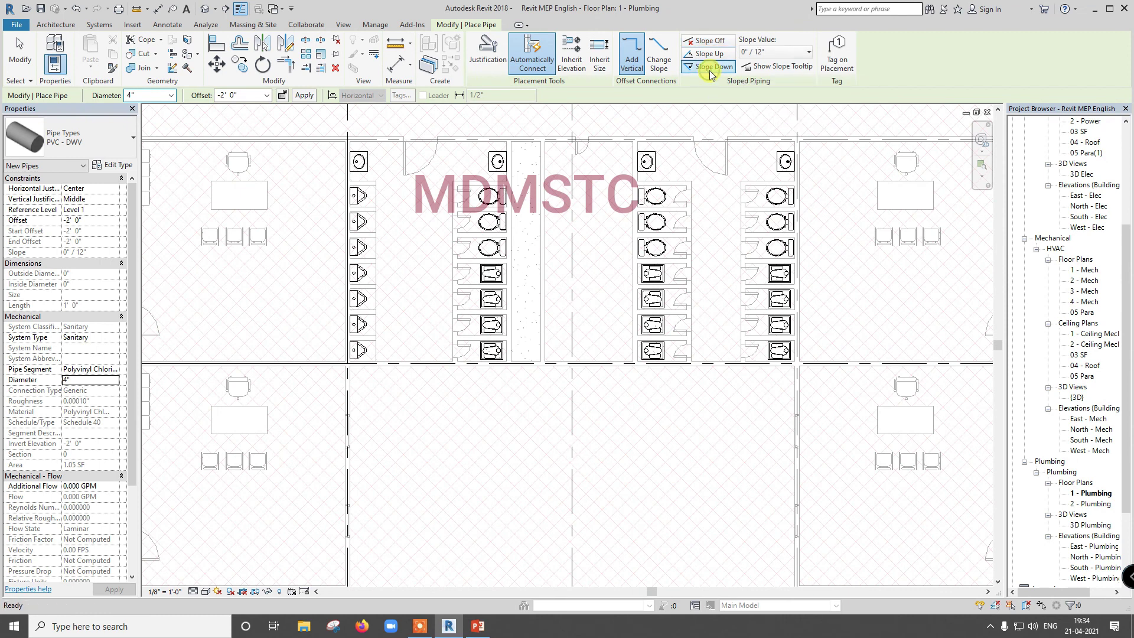
pyautogui.click(796, 53)
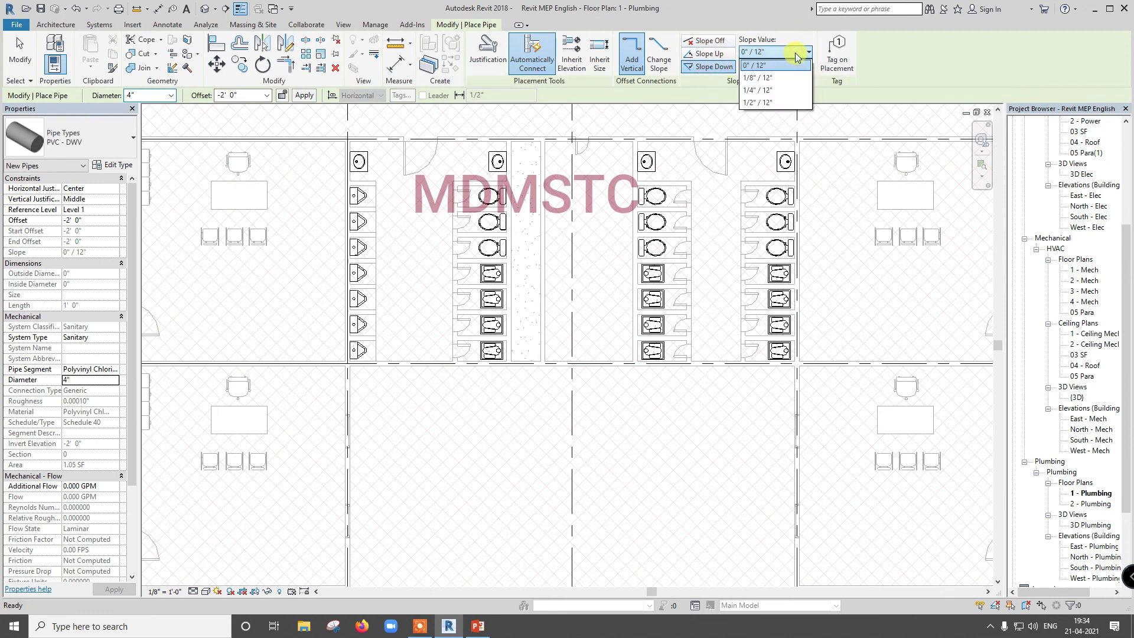
pyautogui.click(782, 90)
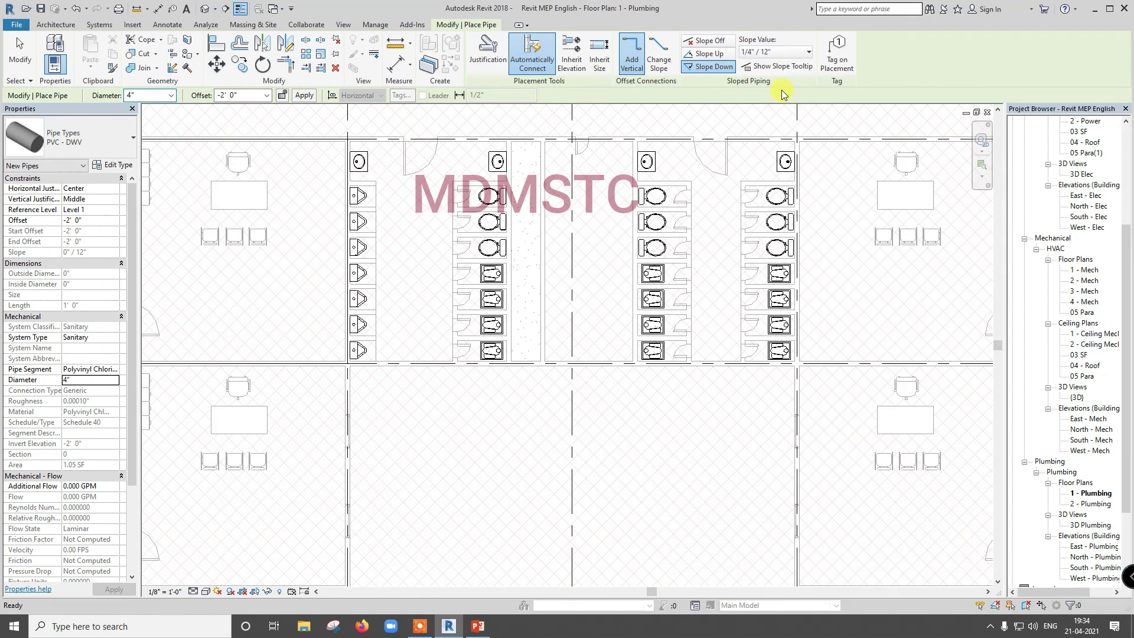
# Draw the sanitary pipe about 54' 6" vertically from beside the lowest water closet in the second fixture row to beyond the building's upper edge
pyautogui.scroll(-5, 537, 234)
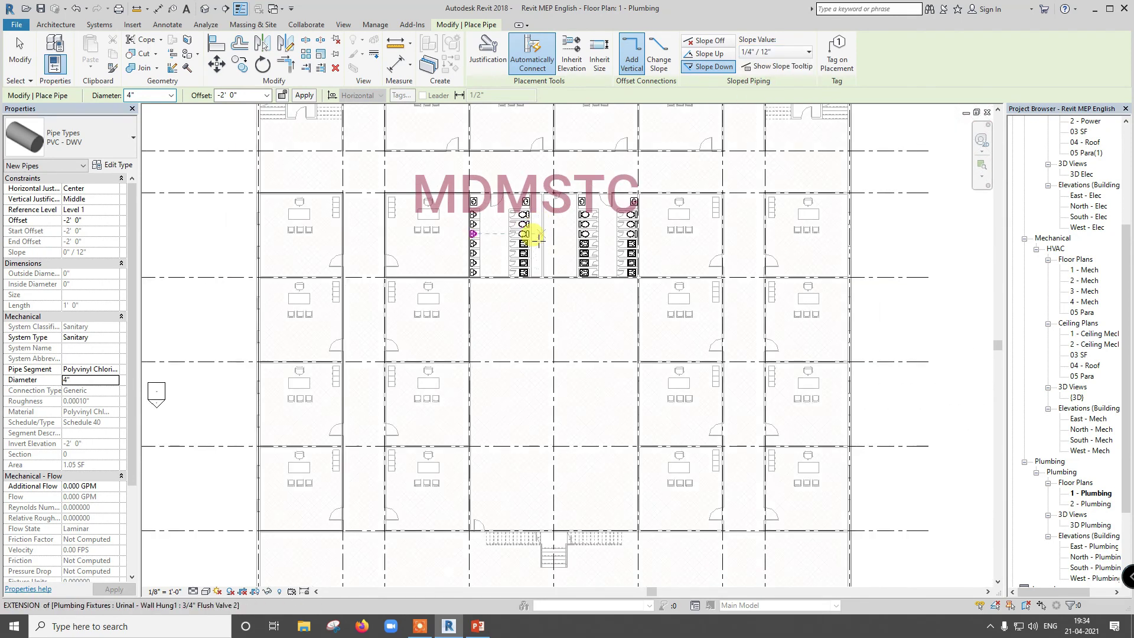
pyautogui.scroll(4, 524, 260)
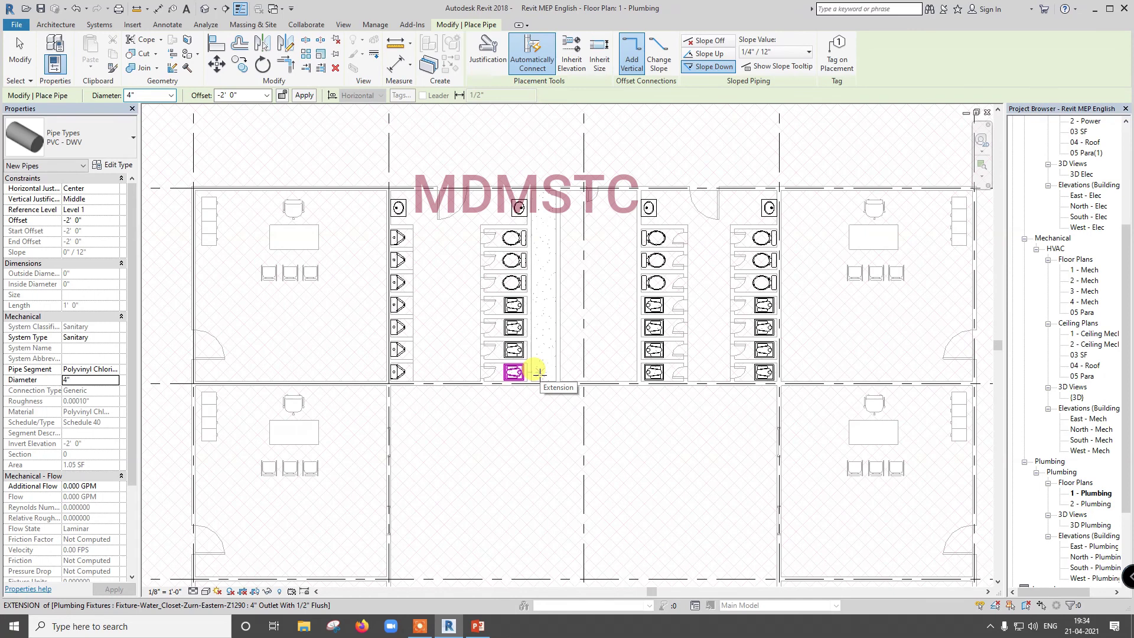
pyautogui.click(538, 372)
pyautogui.scroll(-3, 532, 304)
pyautogui.scroll(-4, 531, 304)
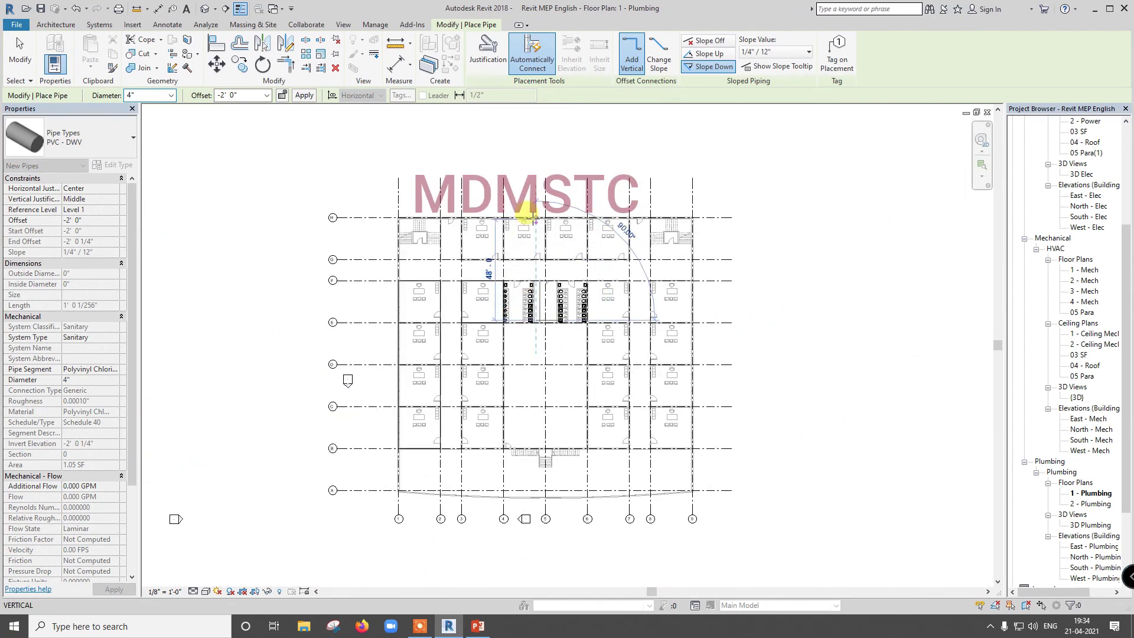
pyautogui.scroll(2, 531, 208)
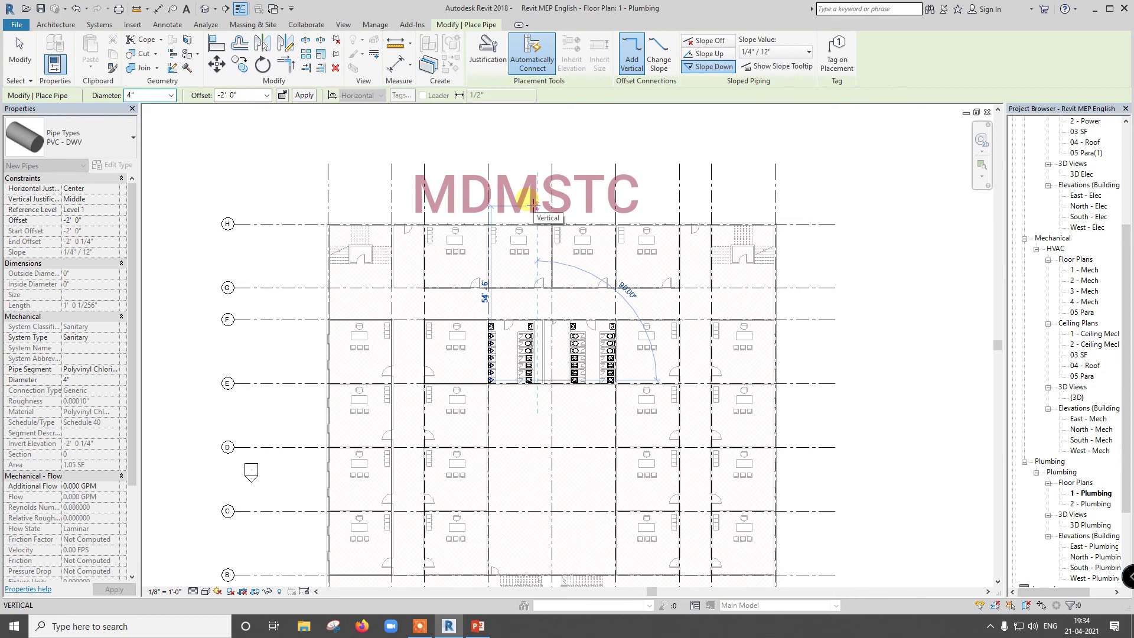
pyautogui.scroll(1, 534, 205)
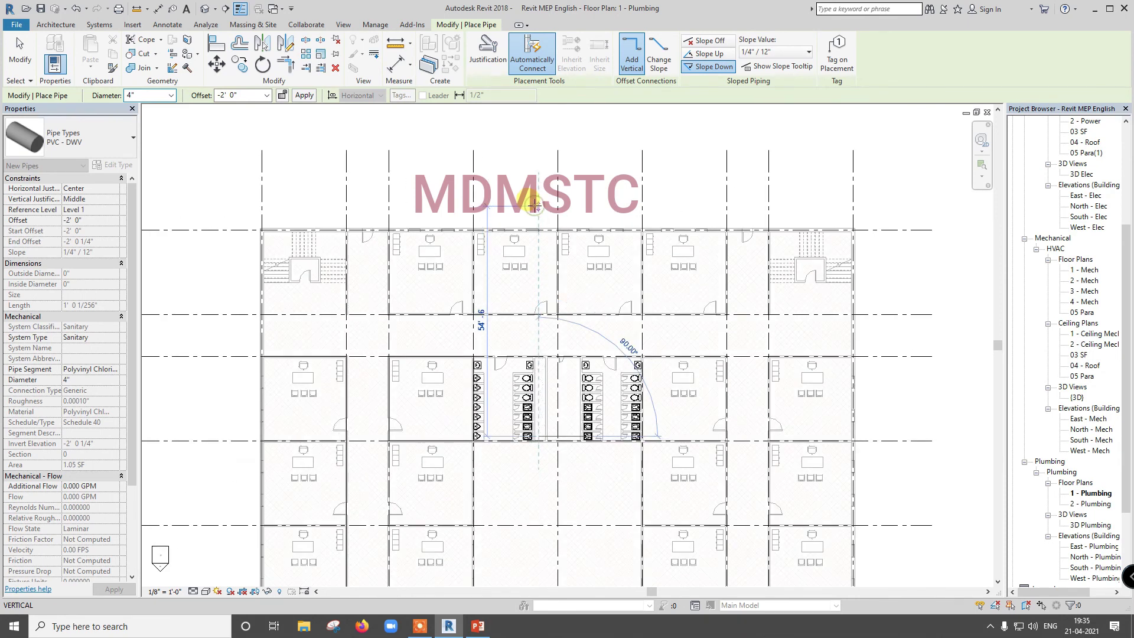
pyautogui.click(534, 205)
pyautogui.press('Escape')
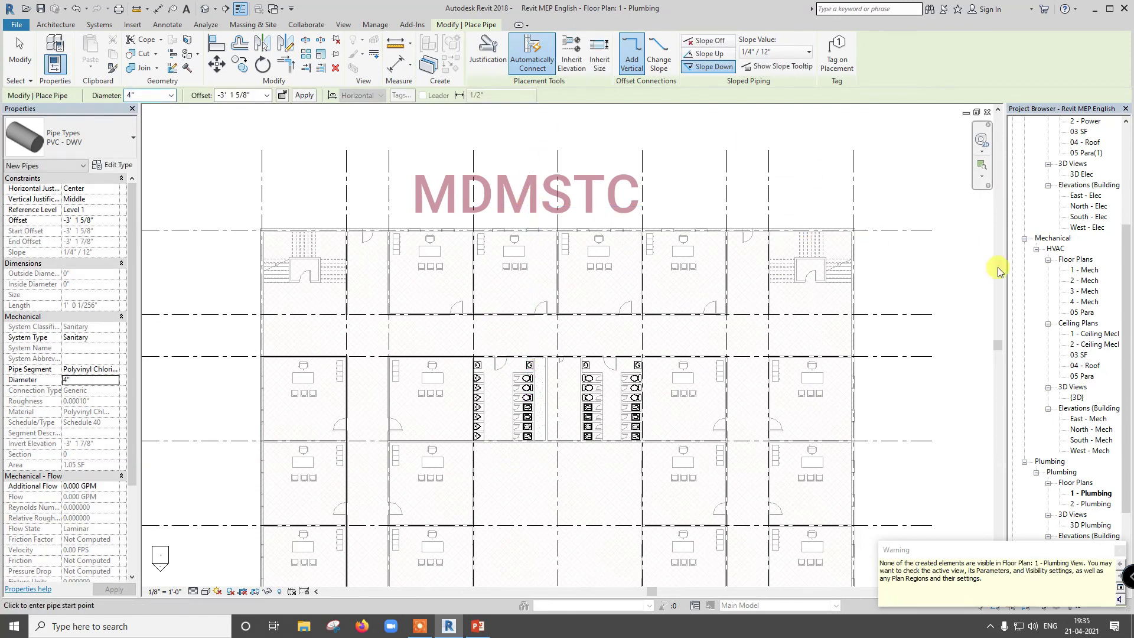
# Open the default 3D view and show the toilet block fixtures with the new pipe up close
pyautogui.scroll(-2, 1107, 413)
pyautogui.click(1107, 418)
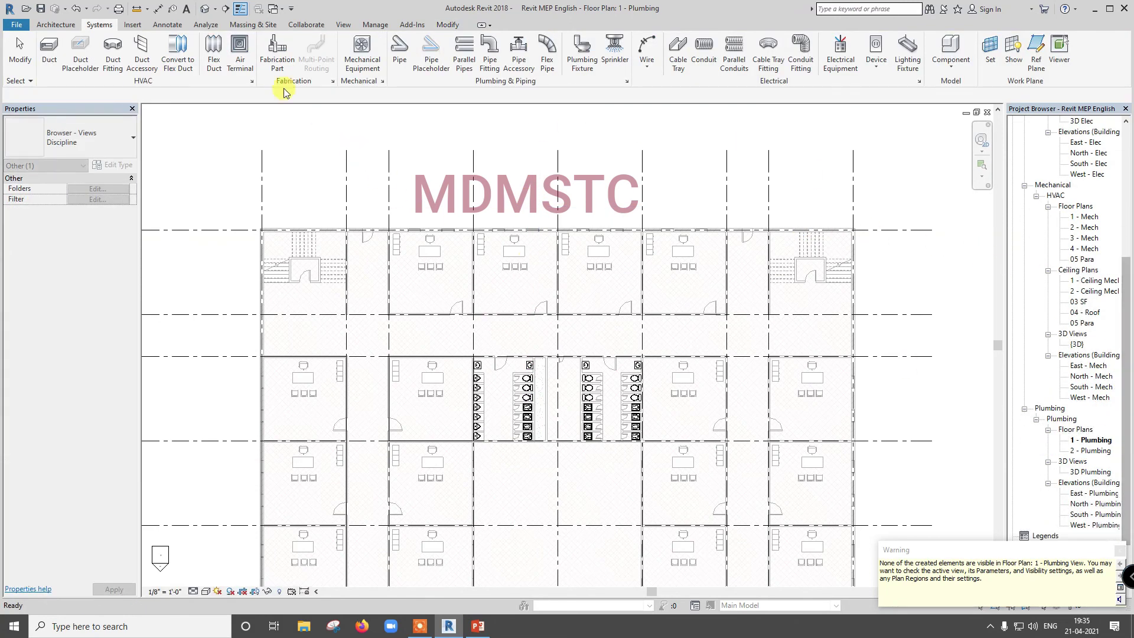
pyautogui.click(204, 11)
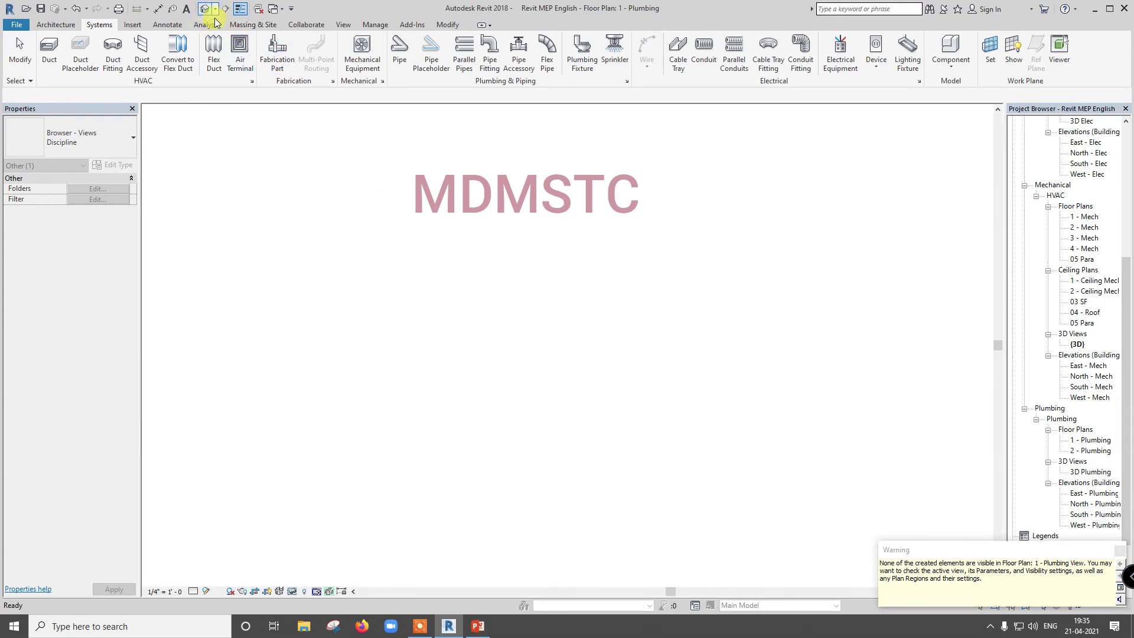
pyautogui.scroll(4, 616, 354)
pyautogui.scroll(5, 633, 414)
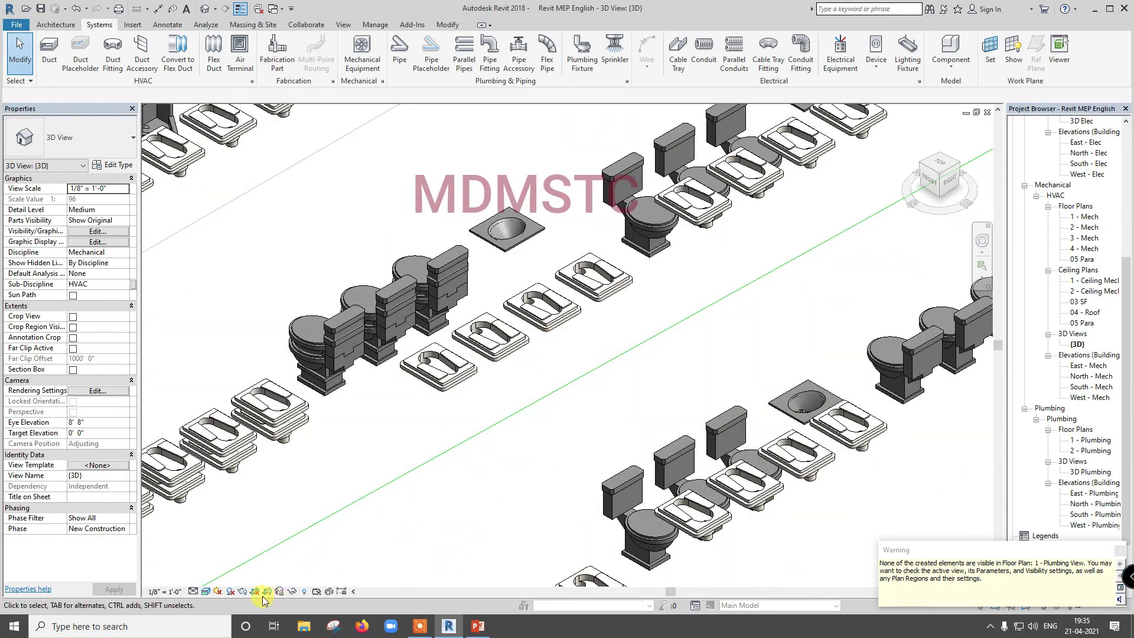
# Set the 3D view's visual style to Realistic and its detail level to Fine
pyautogui.click(205, 591)
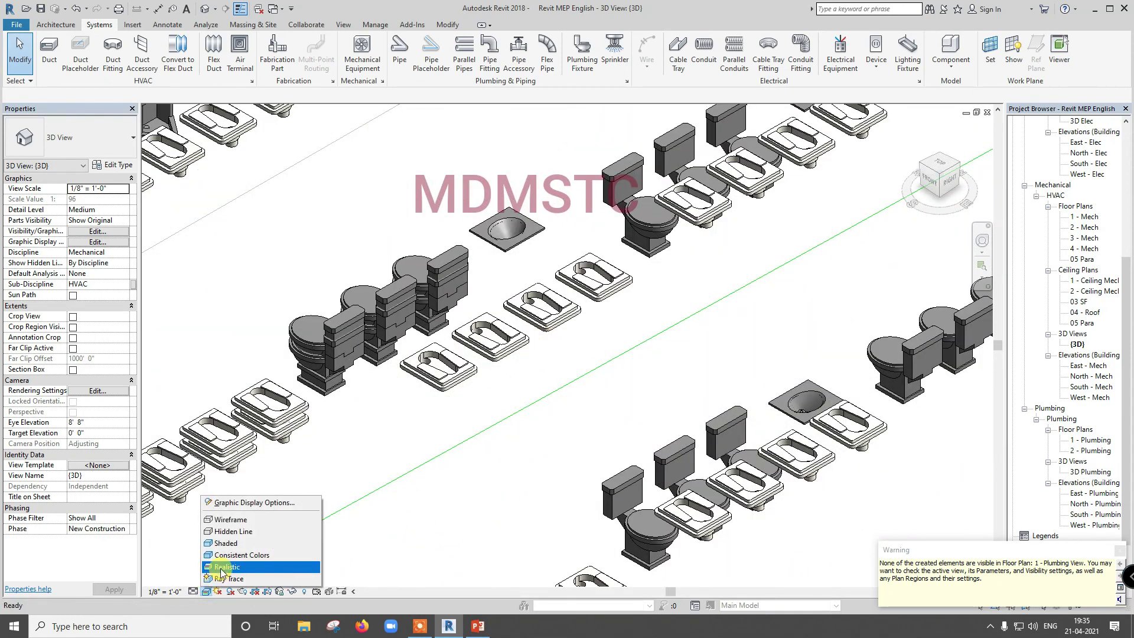
pyautogui.click(219, 567)
pyautogui.click(193, 592)
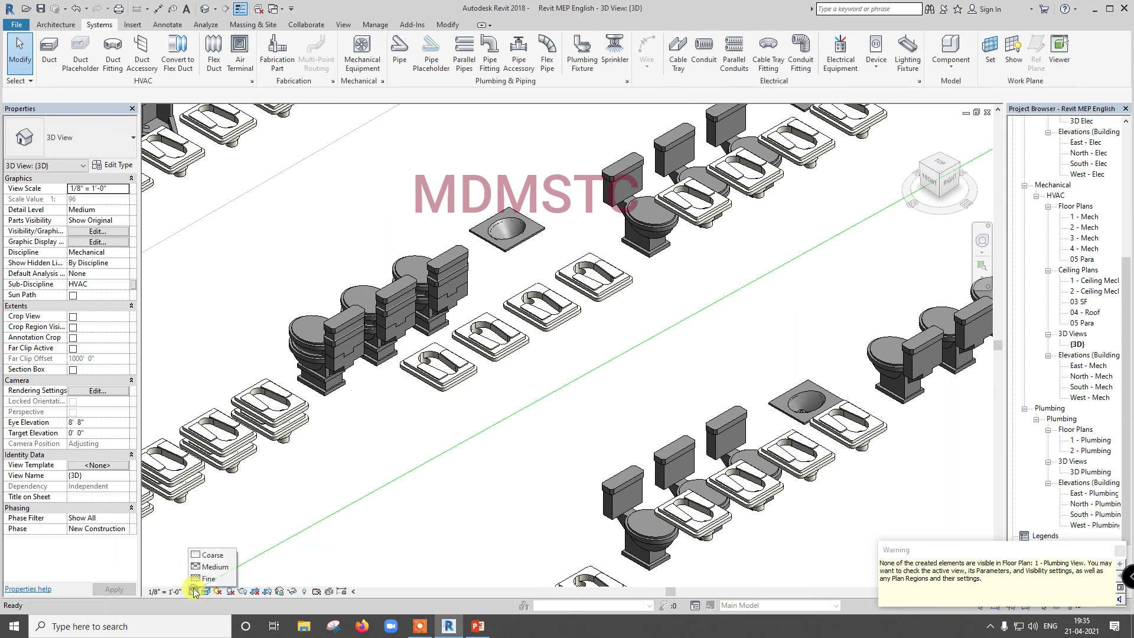
pyautogui.click(195, 584)
pyautogui.scroll(-4, 444, 461)
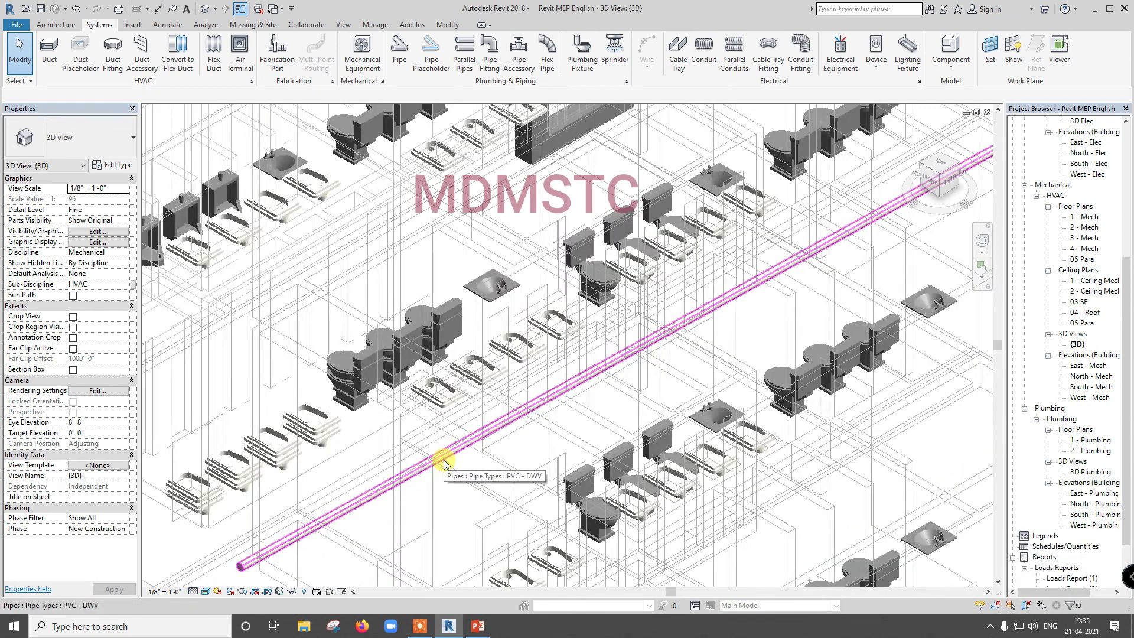
pyautogui.scroll(-3, 444, 459)
# Set the View Depth level of the 1 - Plumbing floor plan to Level Below in its view range
pyautogui.doubleClick(1090, 440)
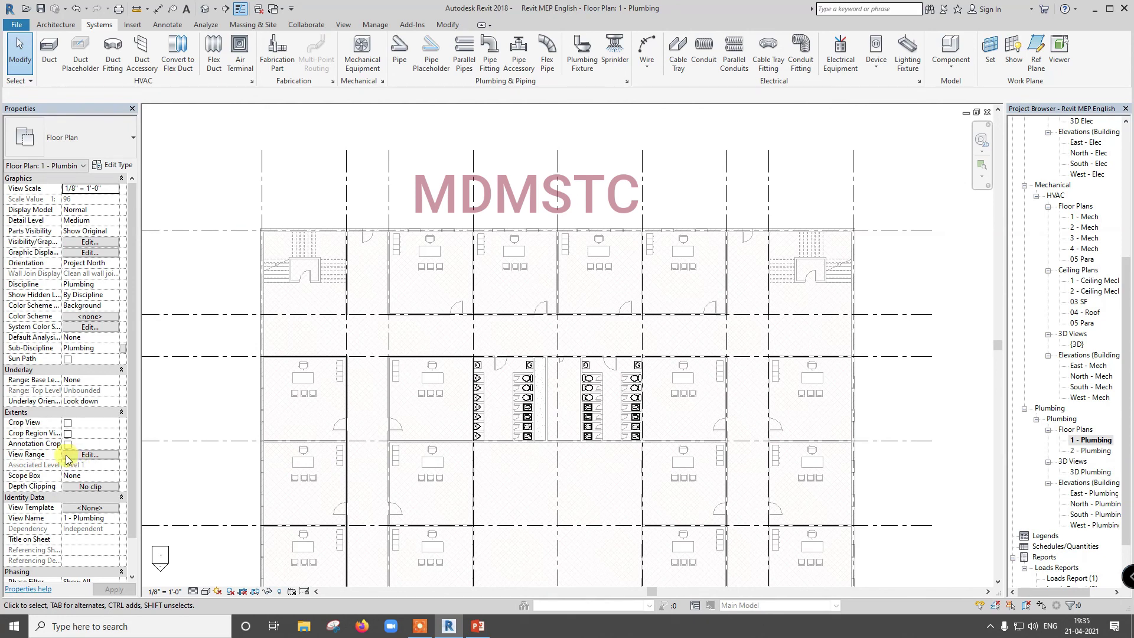
pyautogui.click(89, 455)
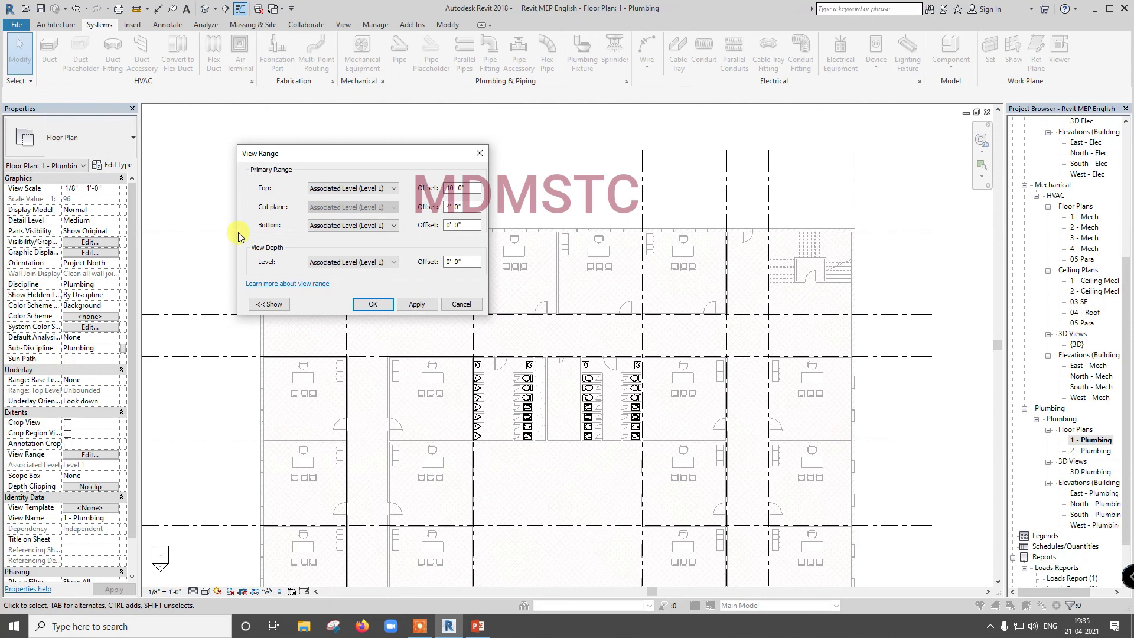
pyautogui.moveTo(310, 157); pyautogui.dragTo(281, 161)
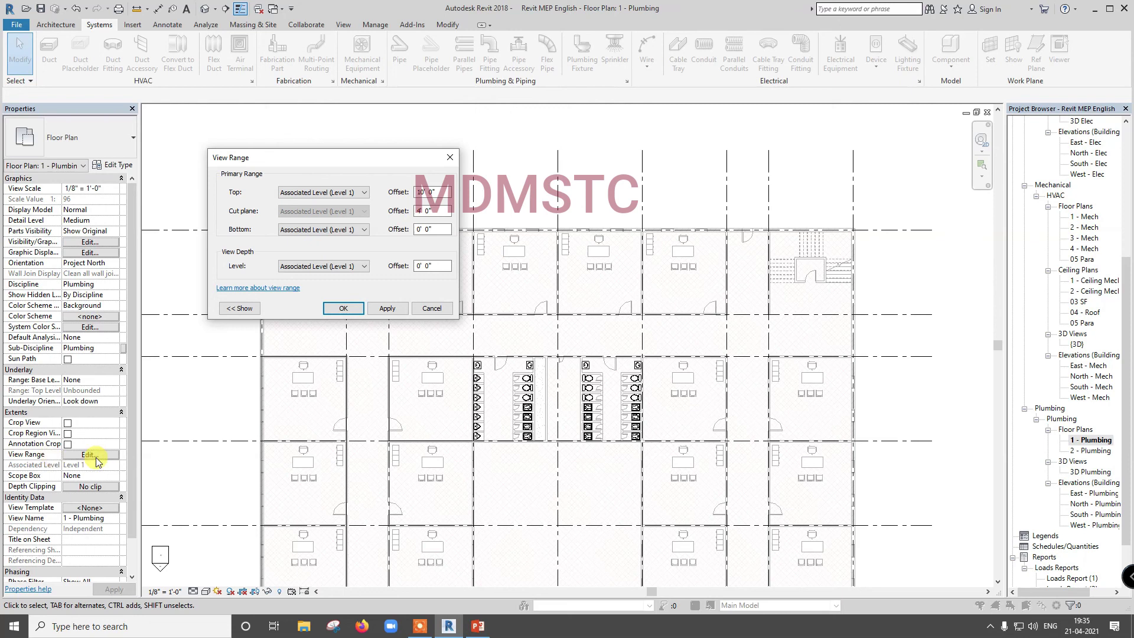
pyautogui.click(313, 265)
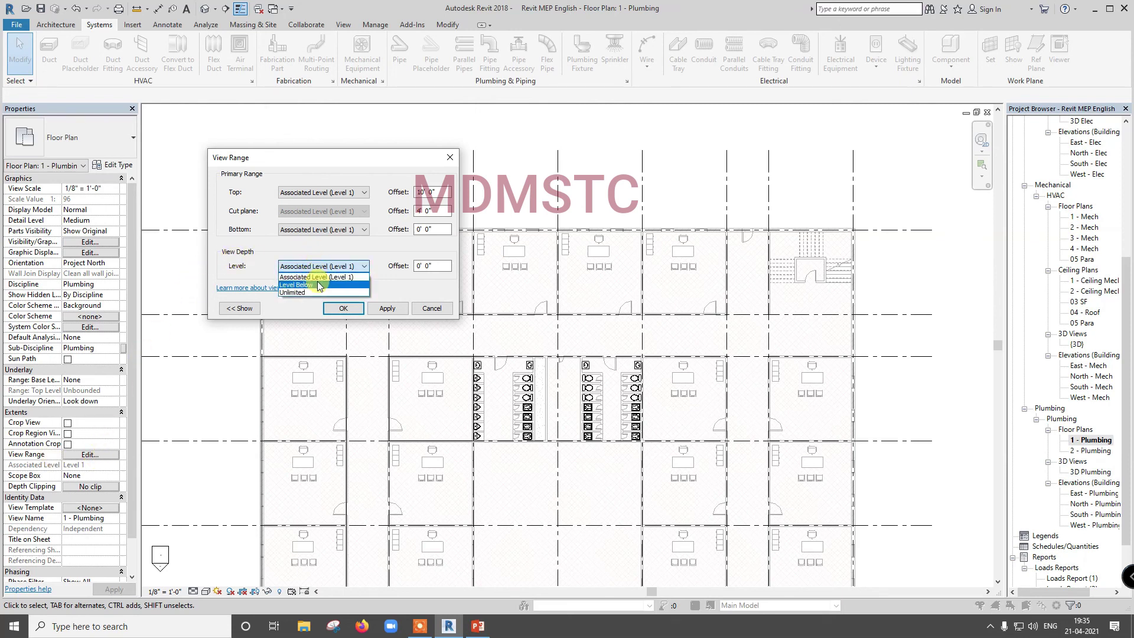
pyautogui.click(320, 285)
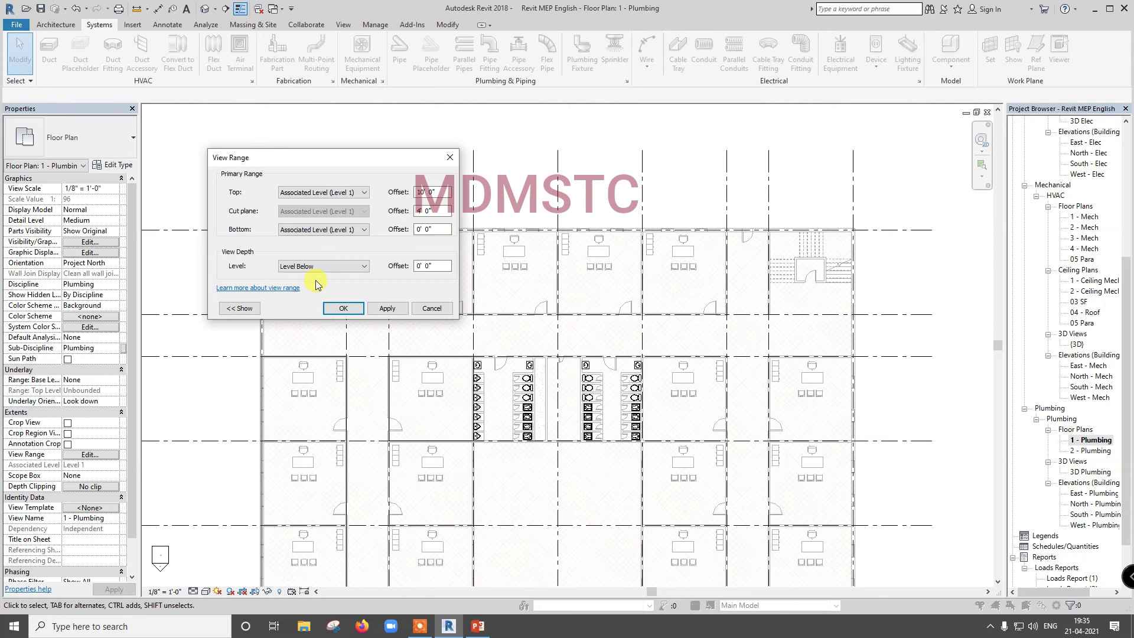
pyautogui.click(325, 270)
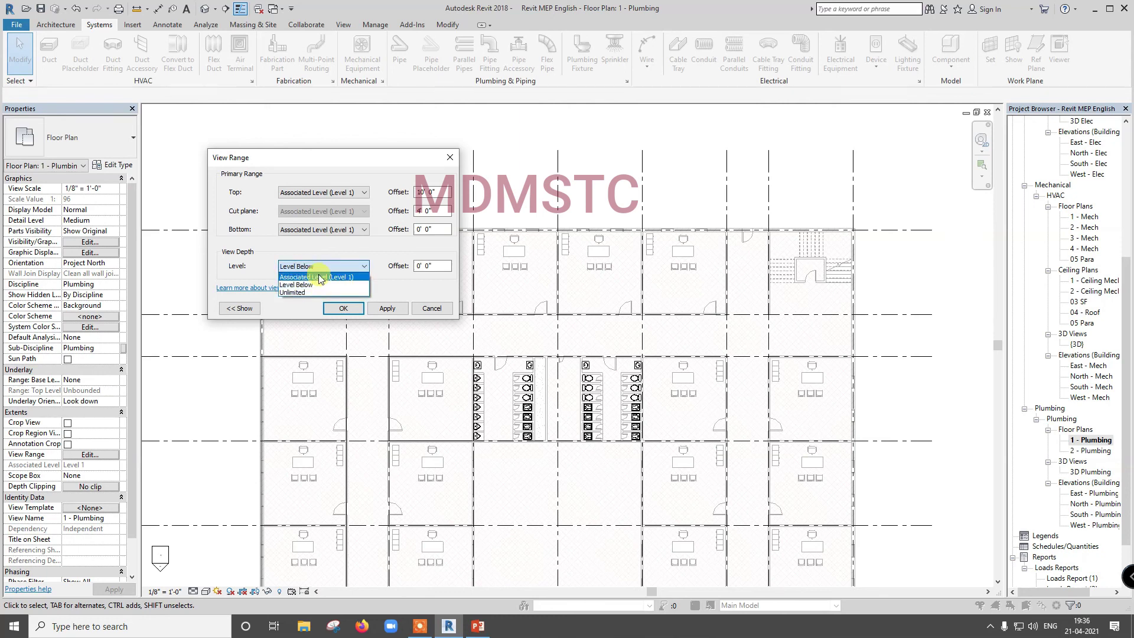
pyautogui.click(313, 286)
pyautogui.click(389, 308)
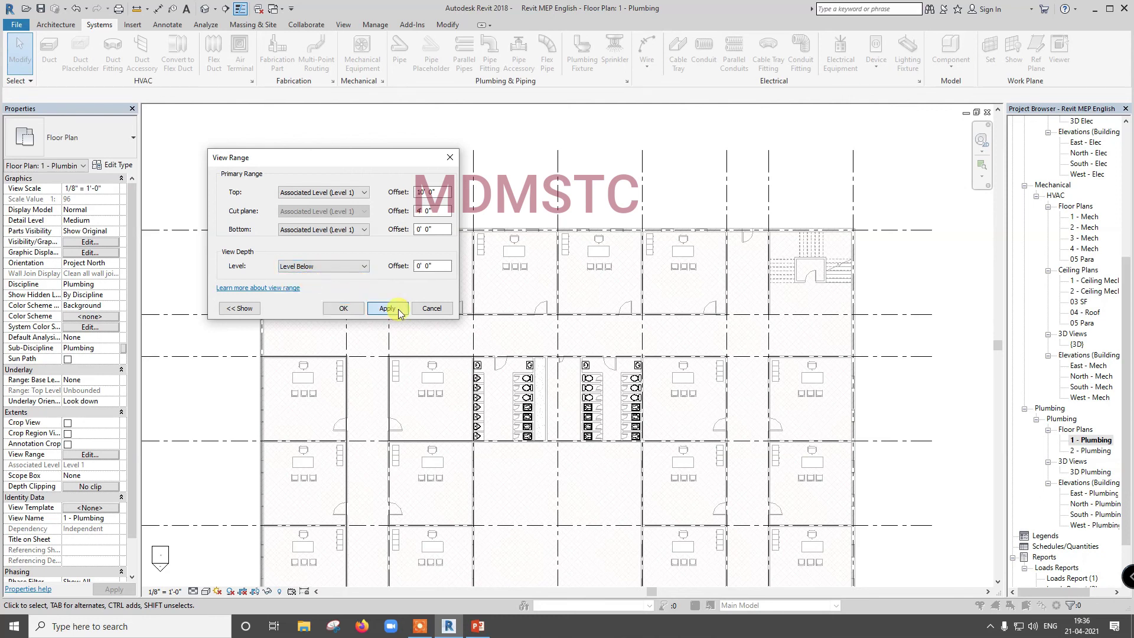
pyautogui.click(352, 309)
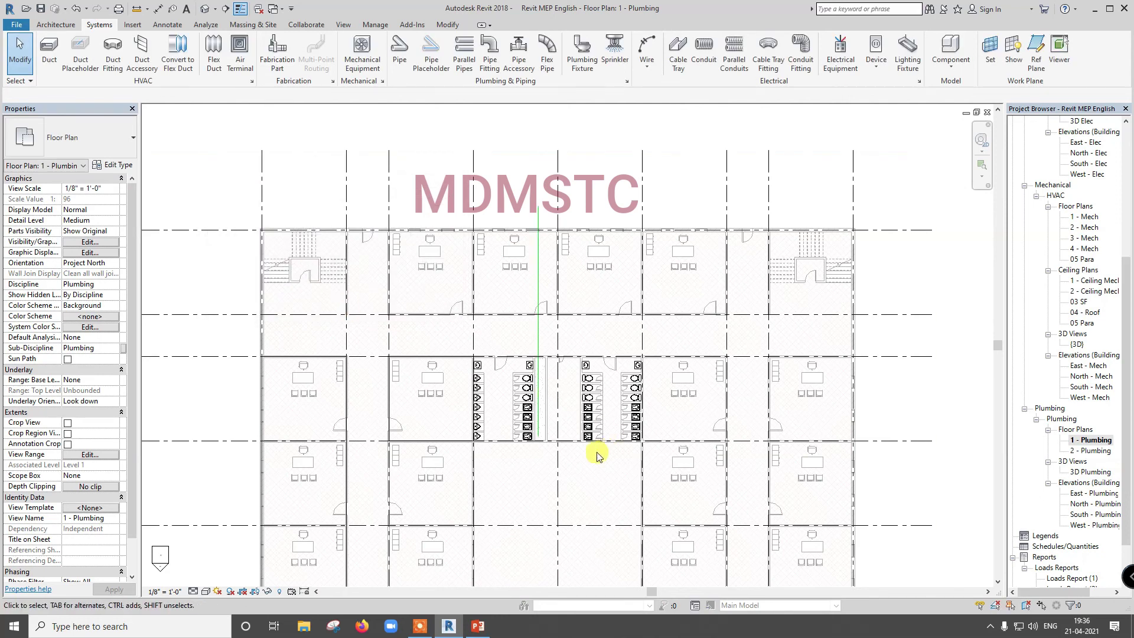
# Set the plumbing floor plan's visual style to Realistic and its detail level to Fine
pyautogui.scroll(7, 556, 451)
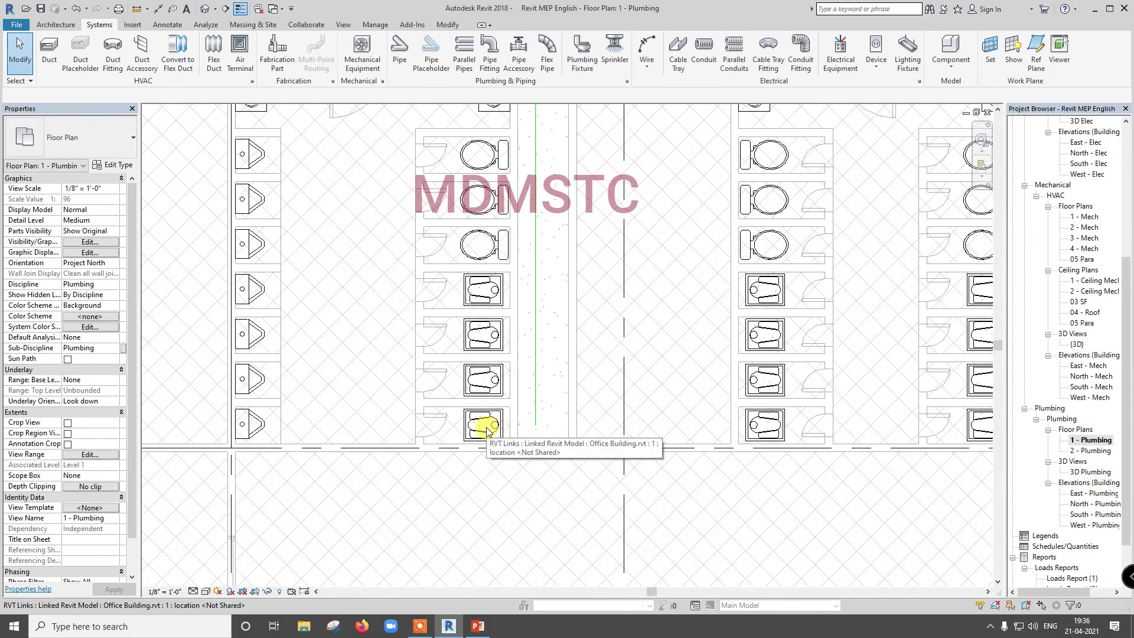
pyautogui.click(205, 591)
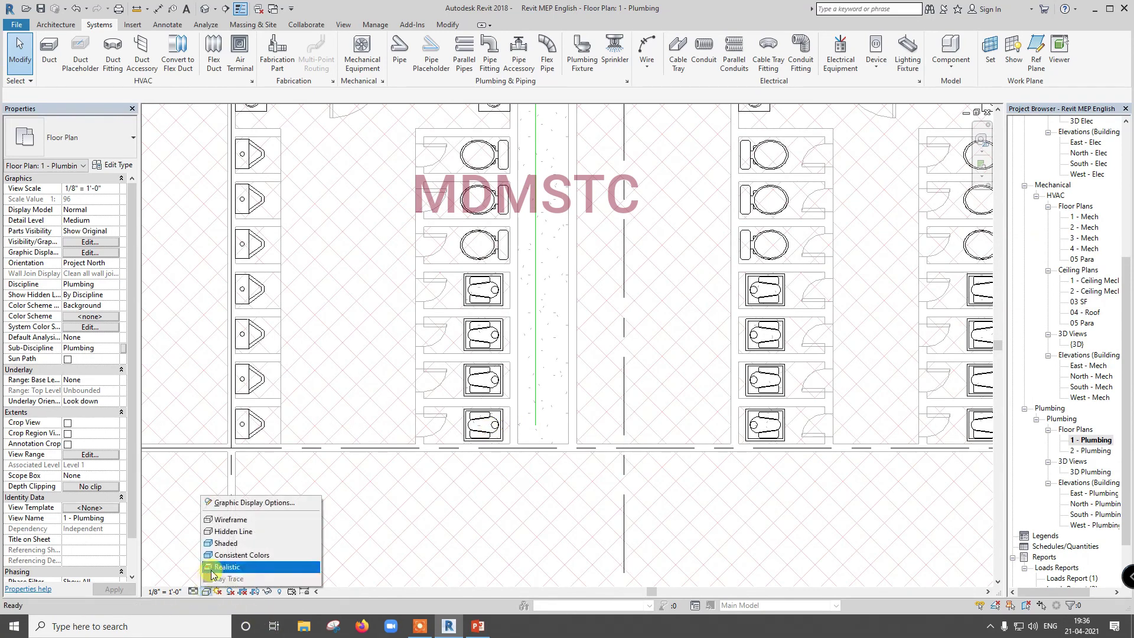
pyautogui.click(218, 558)
pyautogui.click(193, 591)
pyautogui.click(197, 579)
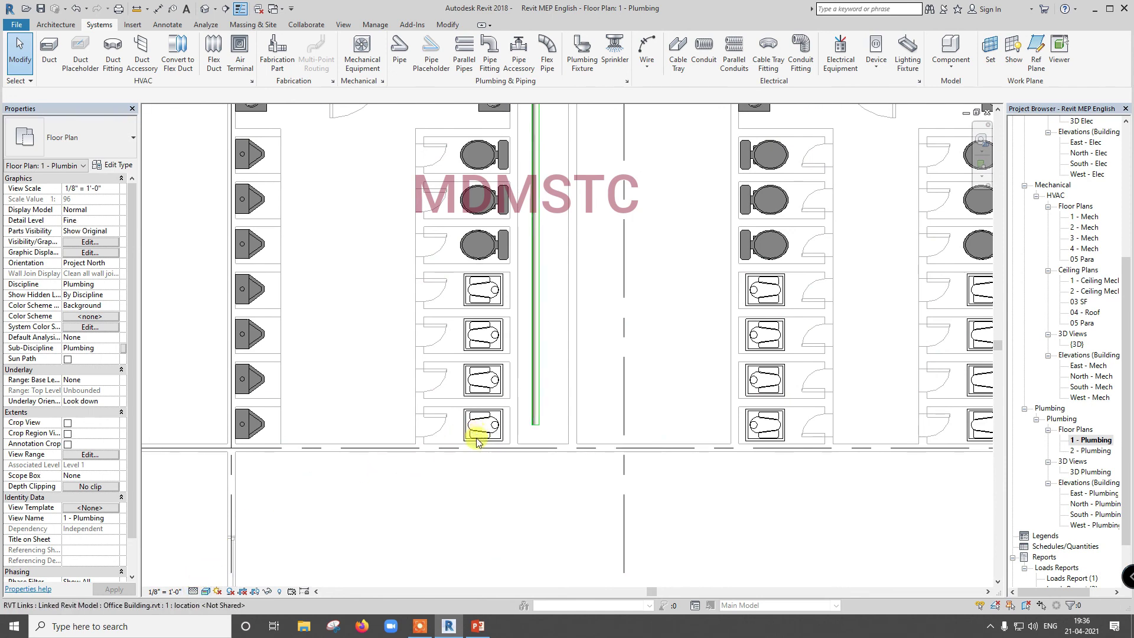
# Connect the lowest water closet beside the pipe into it through Connector 2, the 4" Sanitary outlet
pyautogui.click(504, 418)
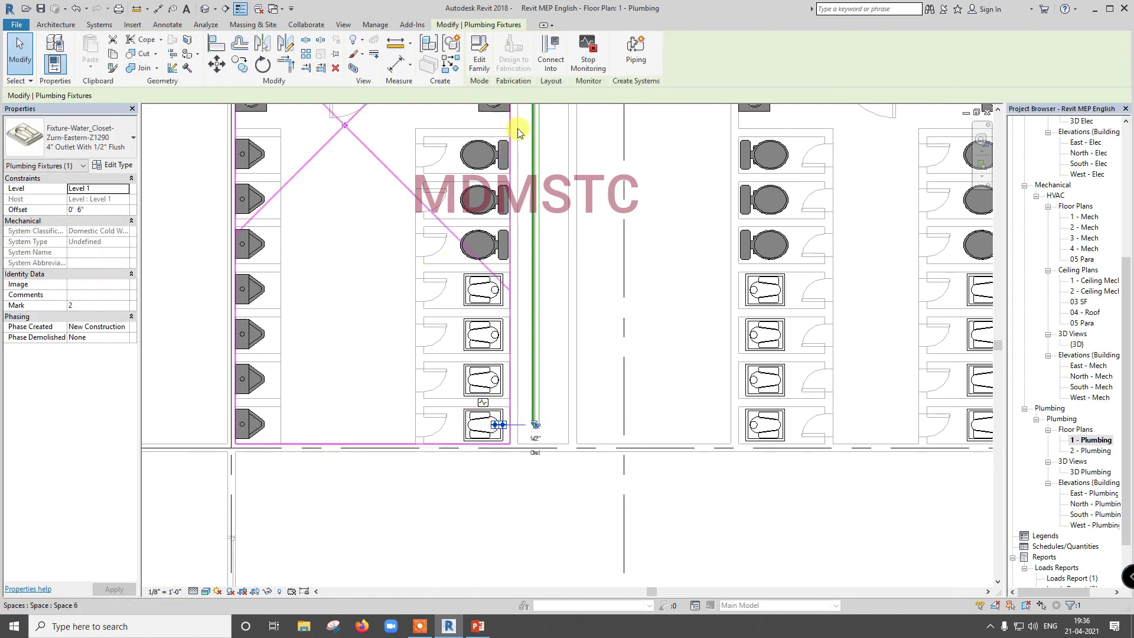
pyautogui.click(555, 70)
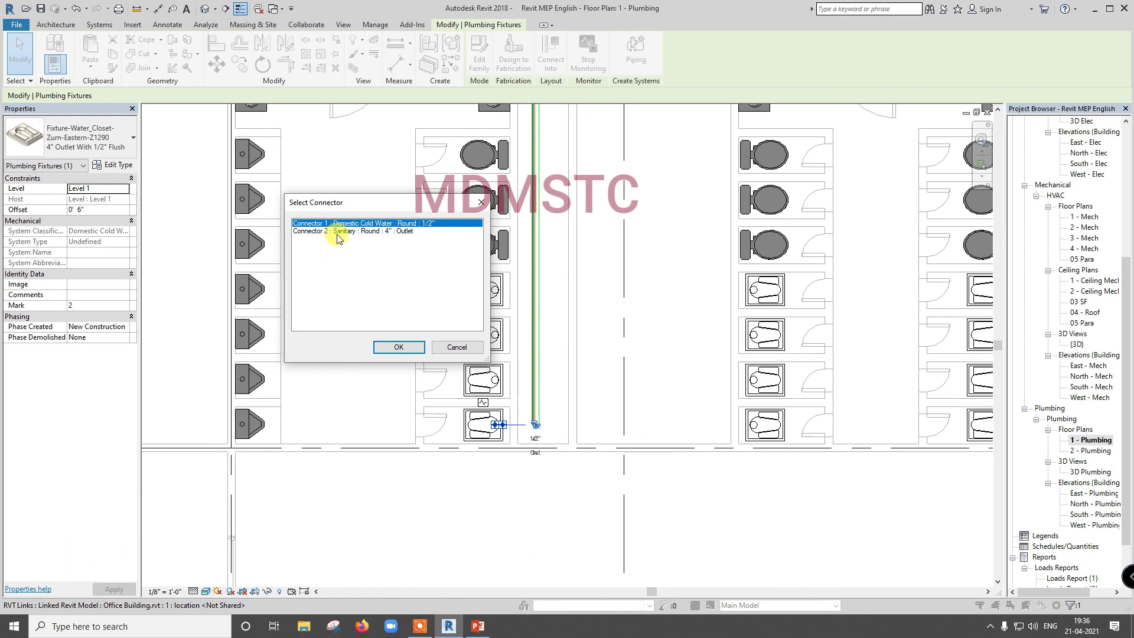
pyautogui.click(317, 232)
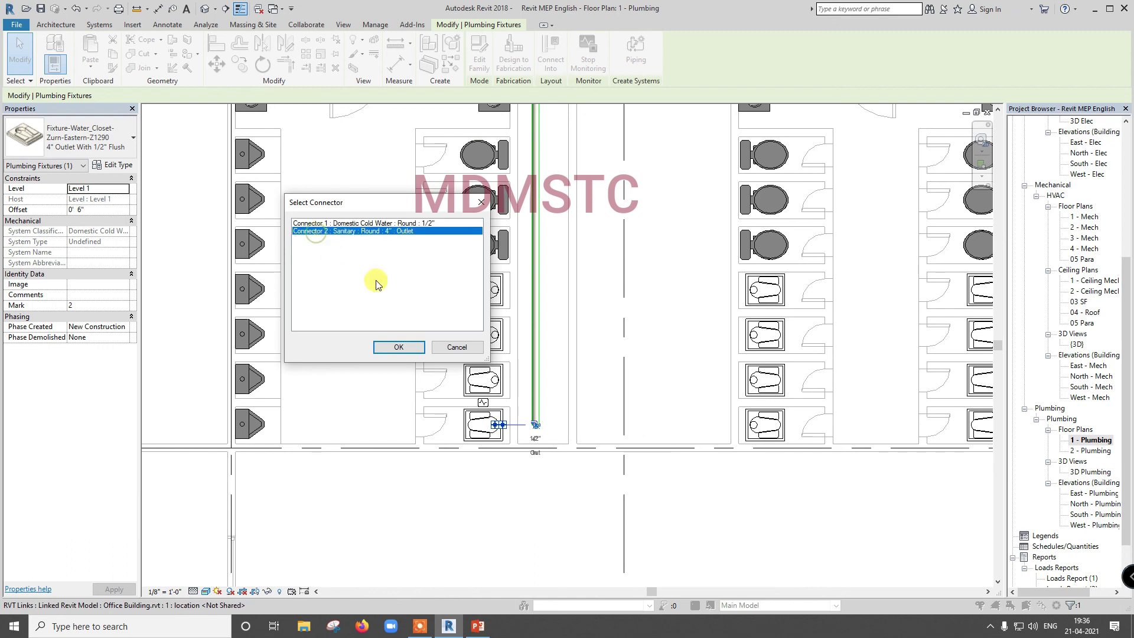
pyautogui.click(396, 348)
pyautogui.click(534, 423)
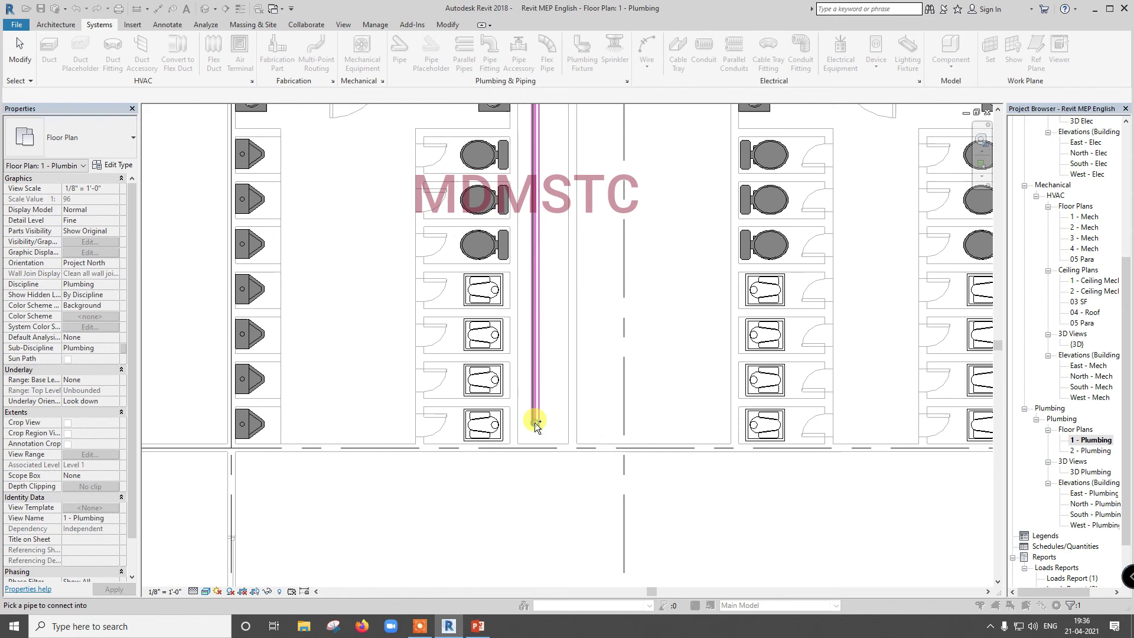
pyautogui.scroll(3, 518, 431)
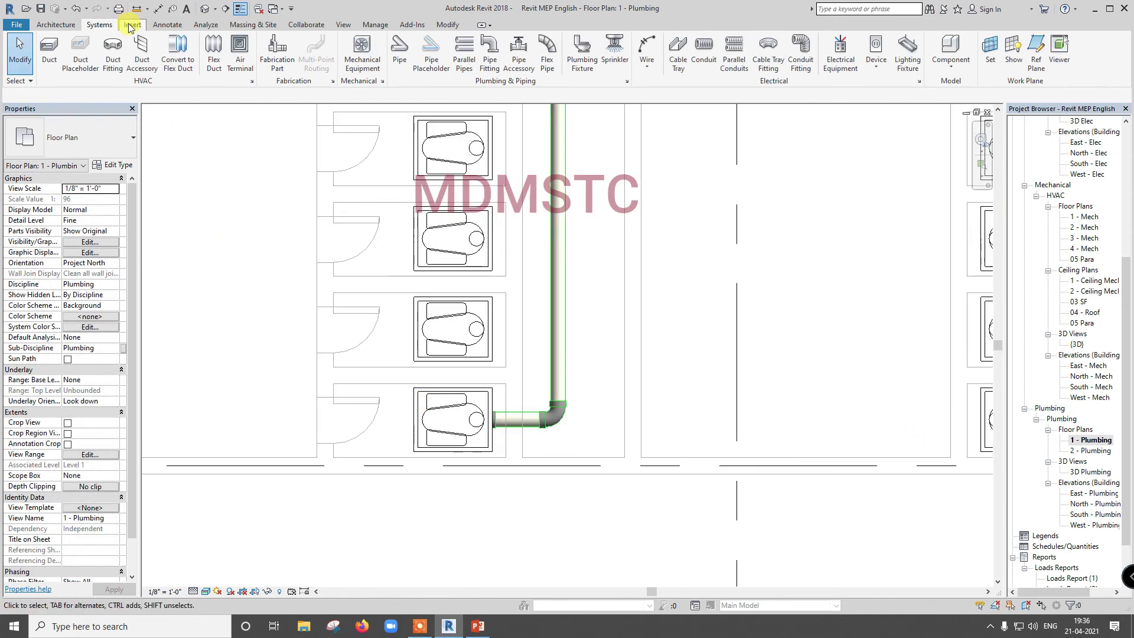
# Inspect the water closet's drain connection up close in the 3D view and return to the plumbing floor plan
pyautogui.click(204, 10)
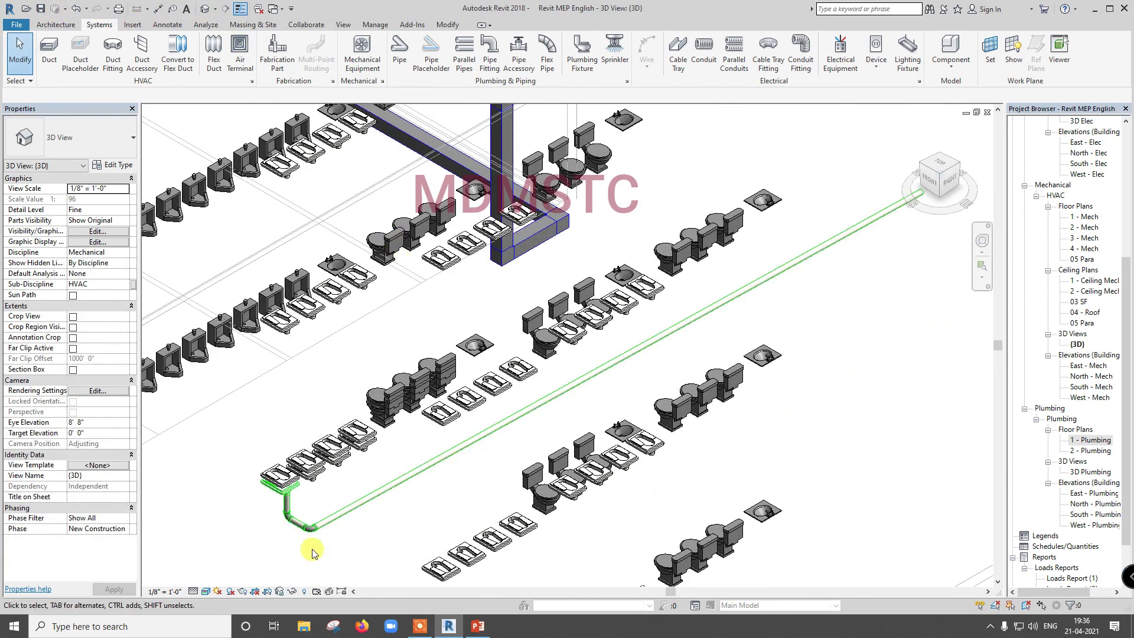
pyautogui.scroll(2, 279, 524)
pyautogui.scroll(3, 278, 524)
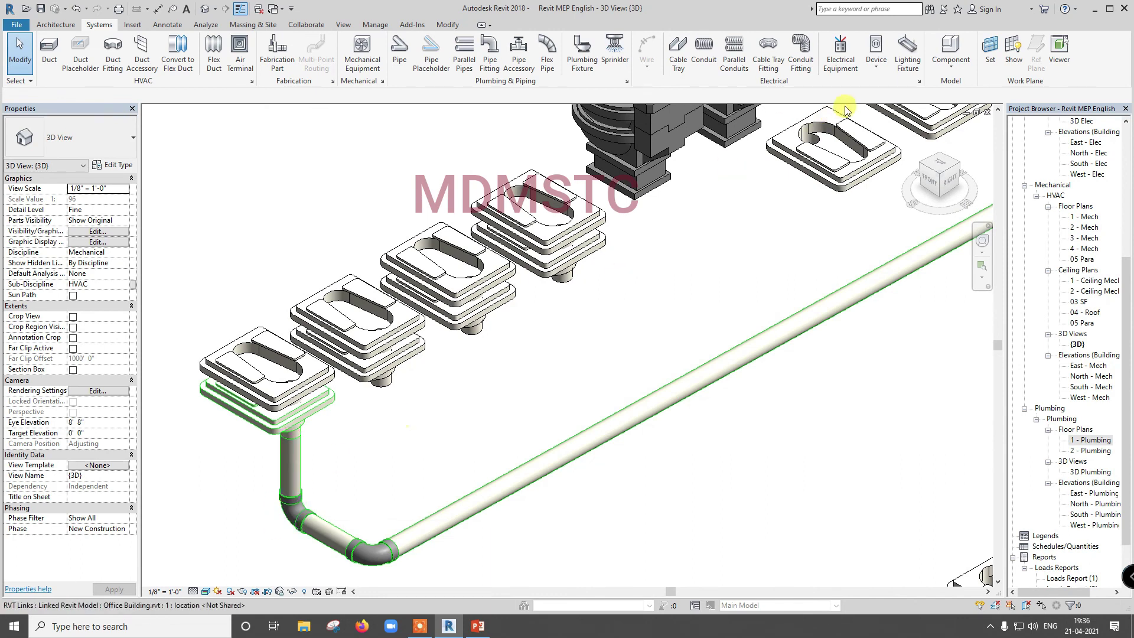
pyautogui.click(986, 112)
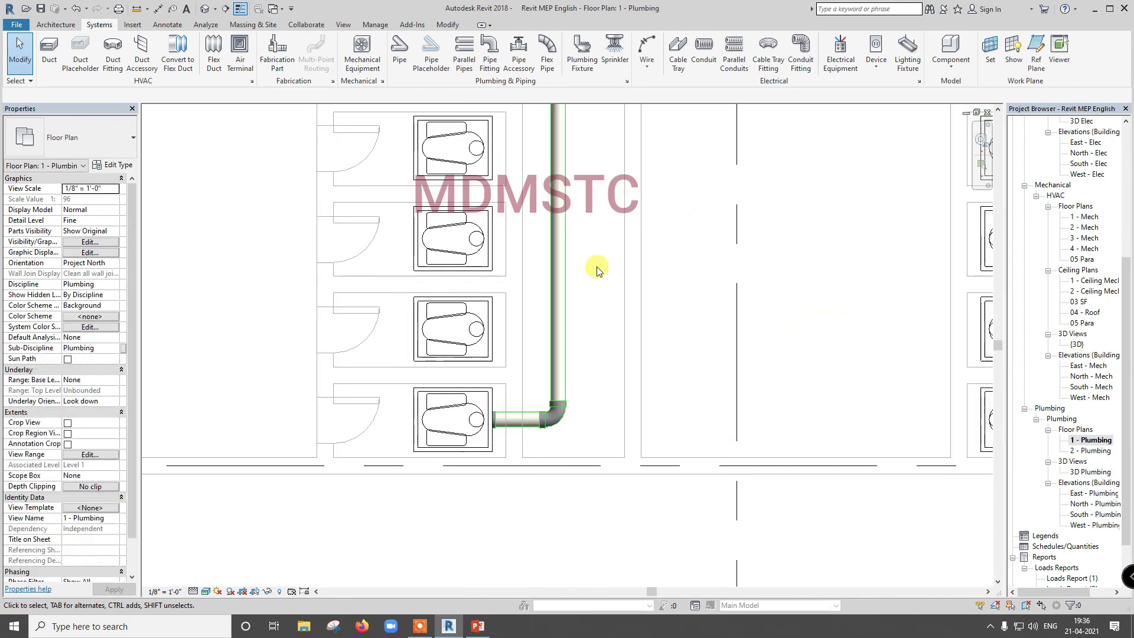
# Select the second-lowest water closet in the column beside the main pipe as the next fixture to connect
pyautogui.click(517, 317)
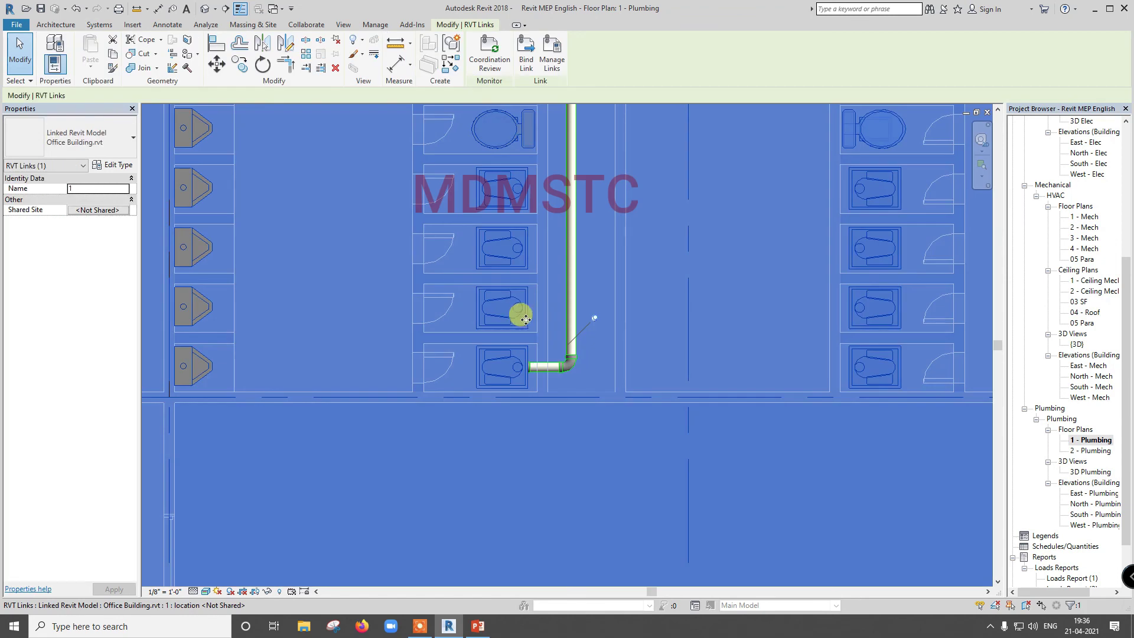
pyautogui.click(19, 54)
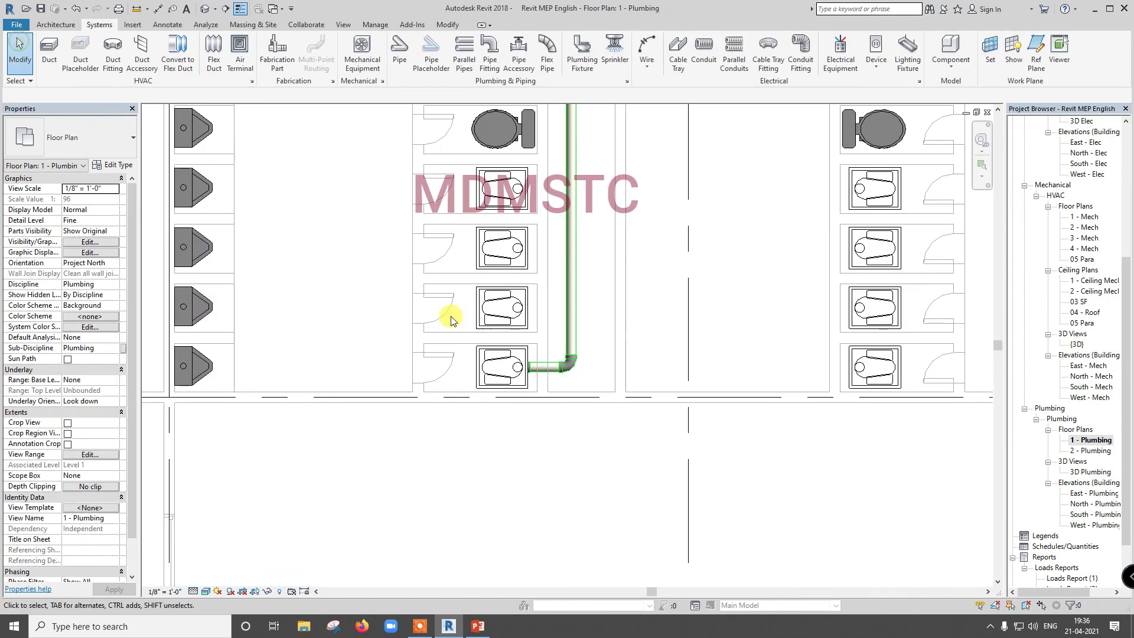
pyautogui.click(494, 328)
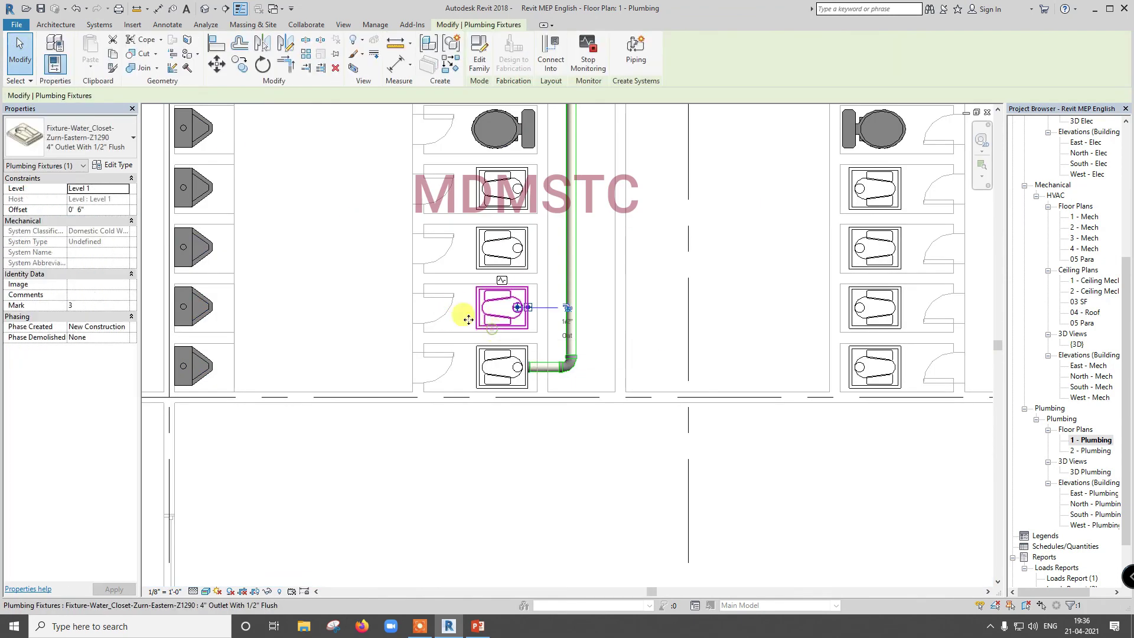
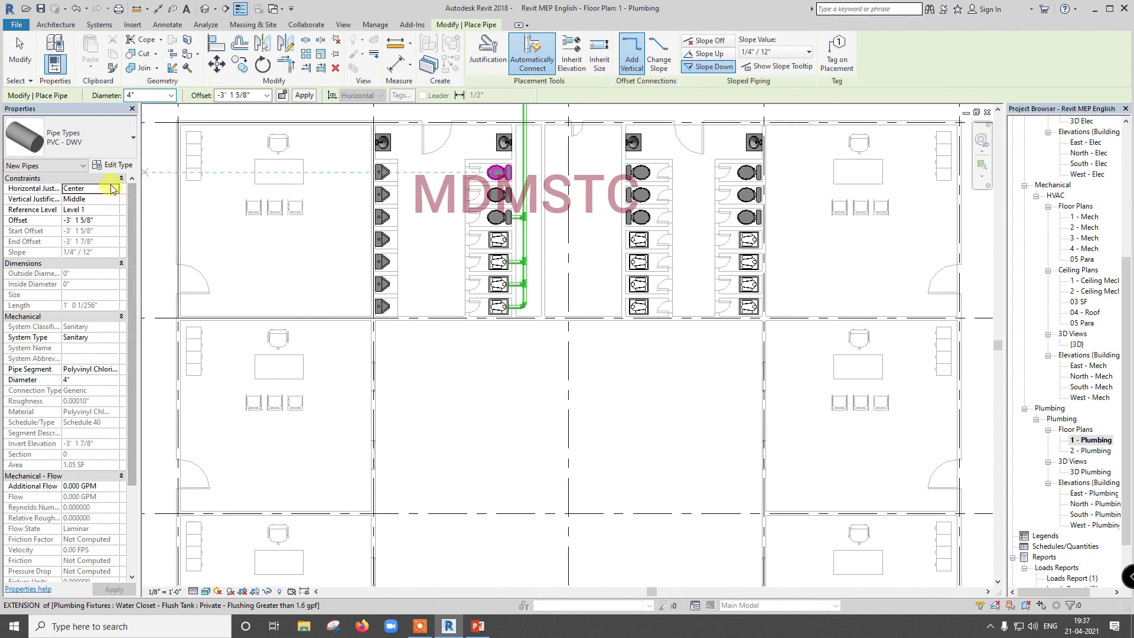
# Draw a 4" PVC - DWV branch pipe from offset -1' 0", about 18' alongside the urinals and across into the main pipe
pyautogui.click(111, 219)
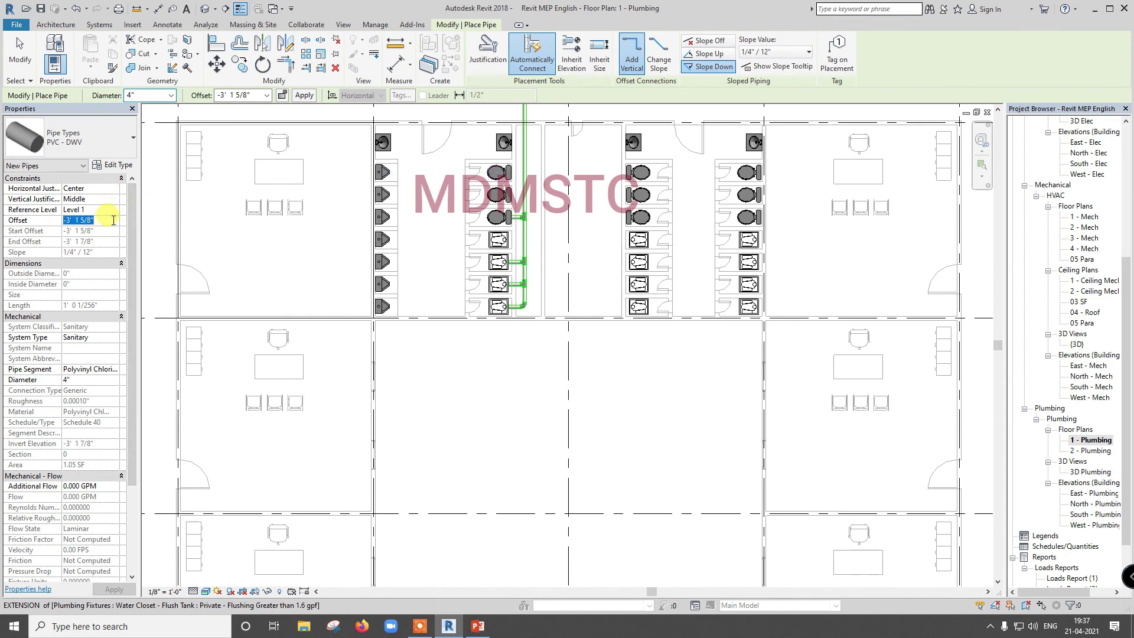
pyautogui.write("-1'  0")
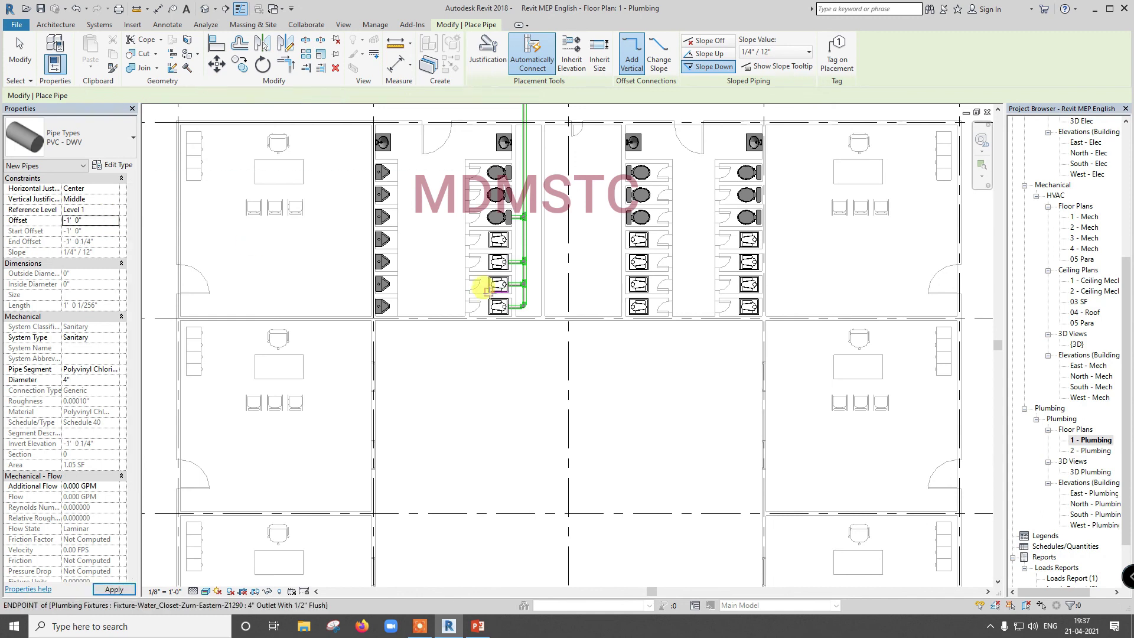
pyautogui.scroll(3, 405, 295)
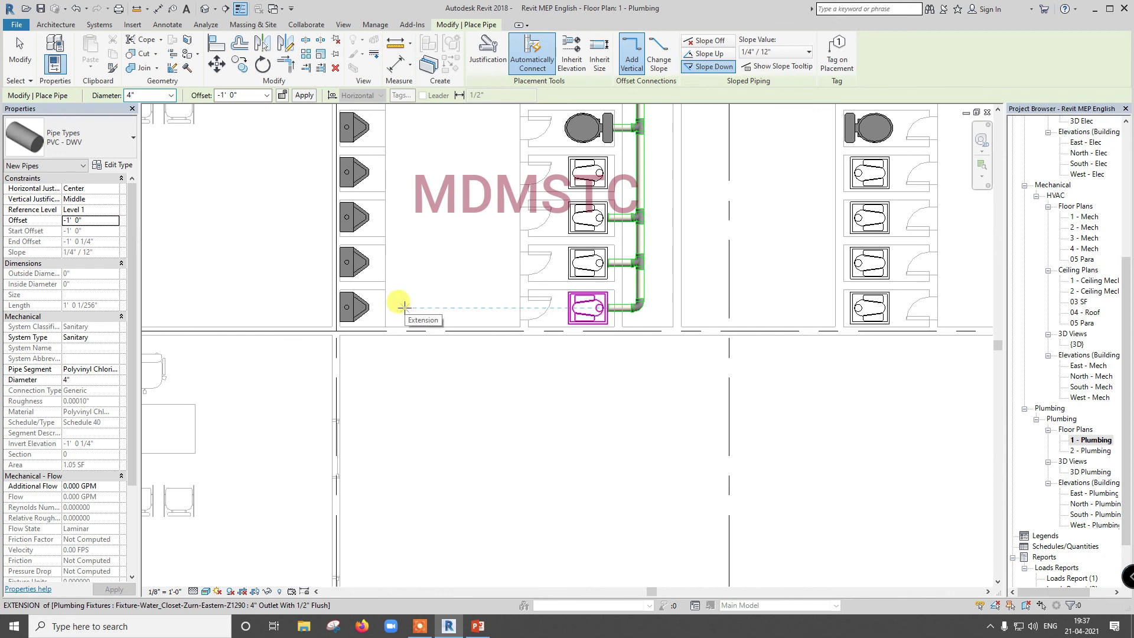
pyautogui.scroll(-4, 405, 307)
pyautogui.scroll(3, 405, 186)
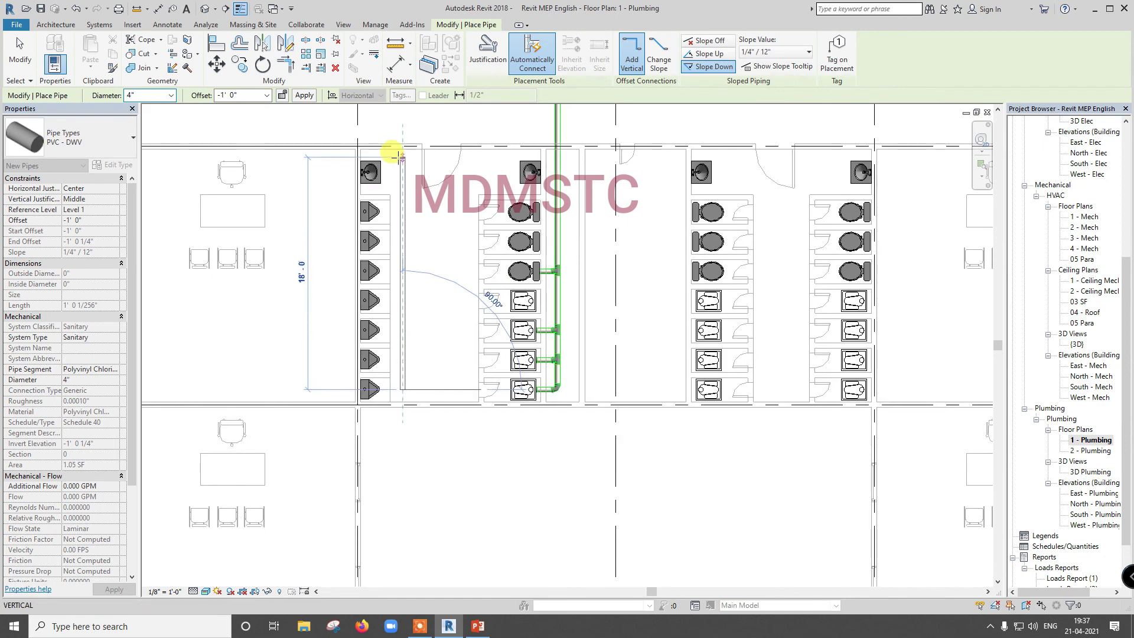
pyautogui.click(402, 157)
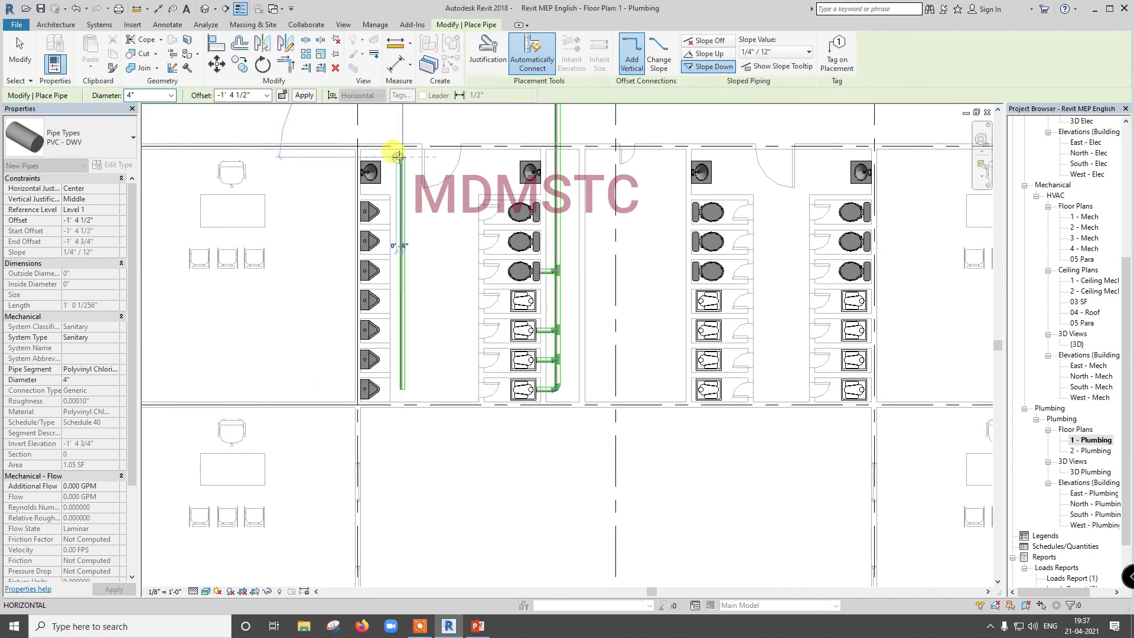
pyautogui.click(556, 157)
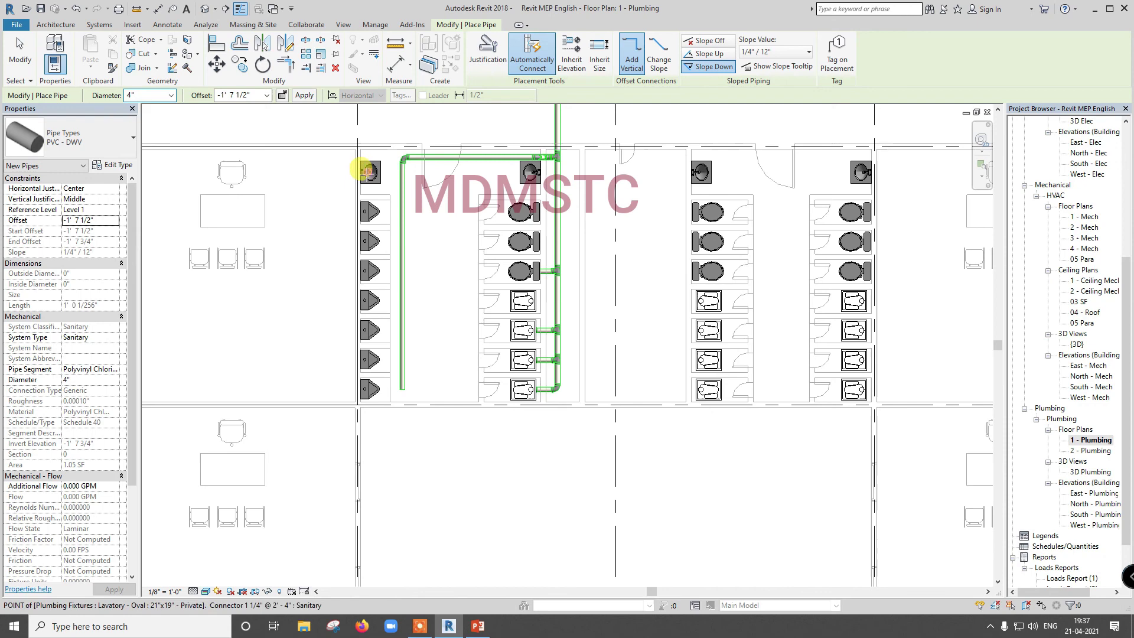
# Inspect the new branch's junction with the main pipe in the 3D view and return to the plumbing floor plan
pyautogui.click(204, 8)
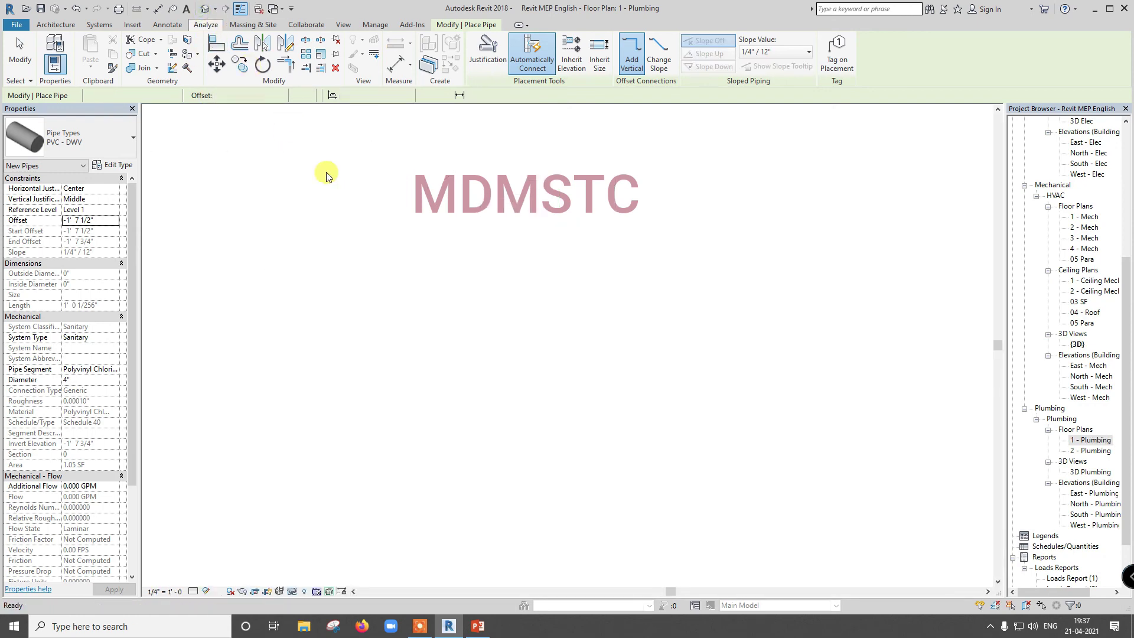
pyautogui.scroll(8, 619, 372)
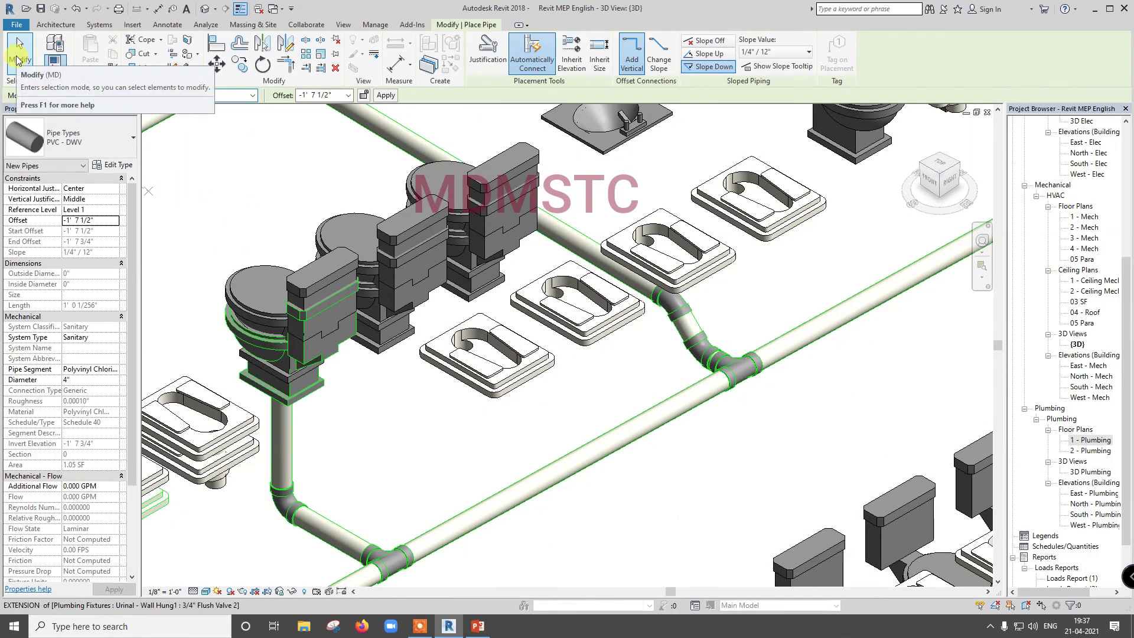
pyautogui.click(18, 56)
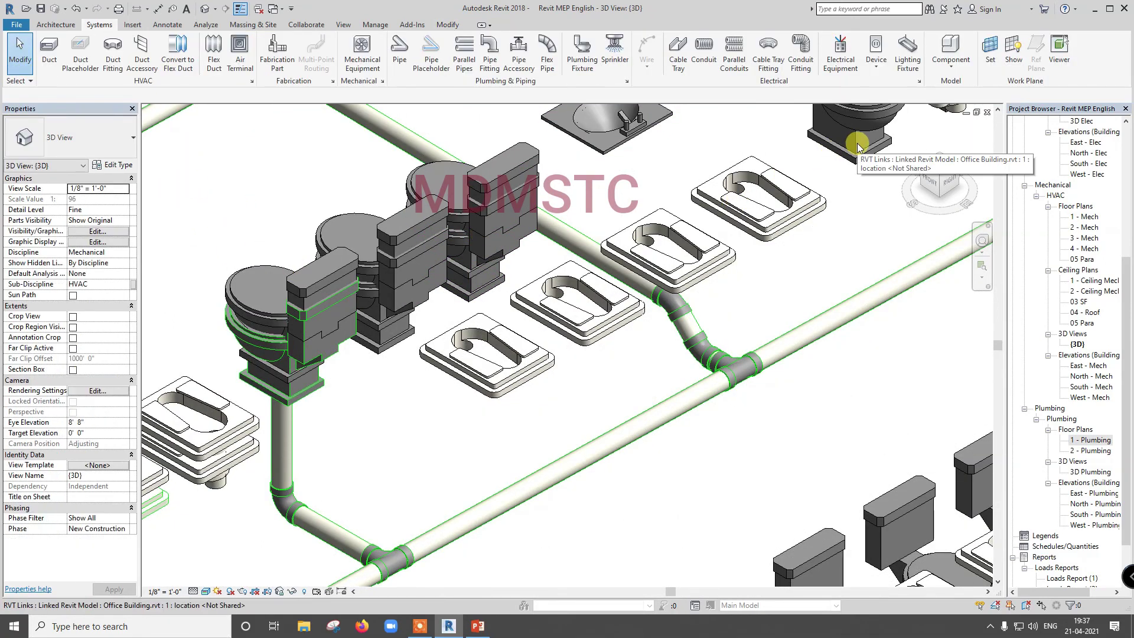
pyautogui.click(987, 112)
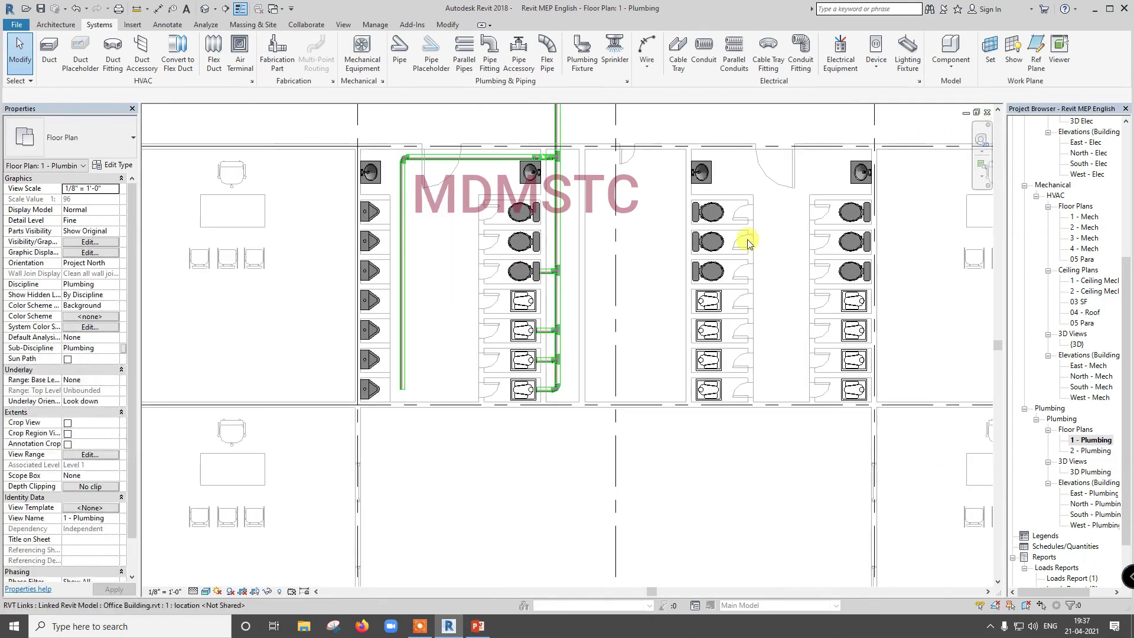
# Try to connect the lavatory beside the main pipe into the horizontal branch through Connector 3, the 1 1/4" Sanitary outlet
pyautogui.click(533, 179)
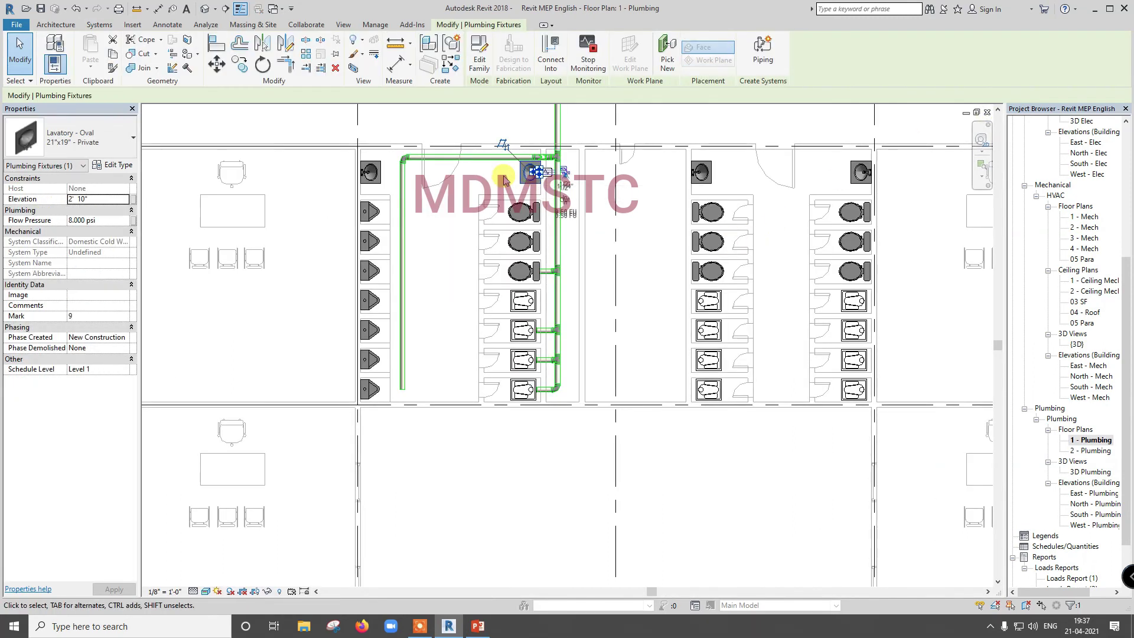
pyautogui.scroll(2, 533, 179)
pyautogui.click(557, 70)
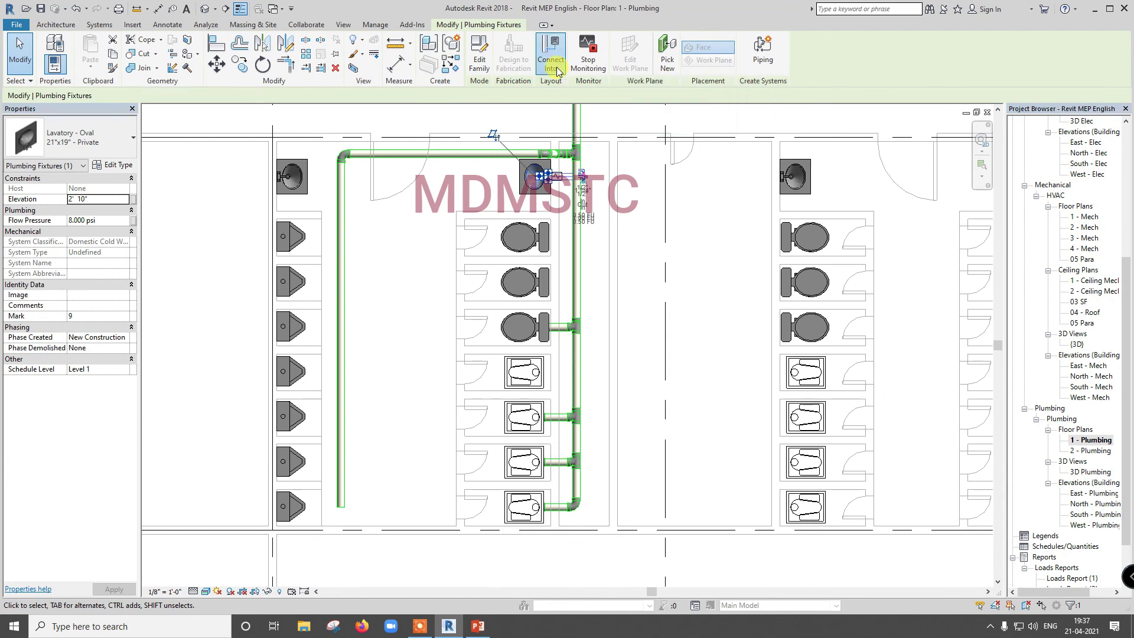
pyautogui.click(374, 239)
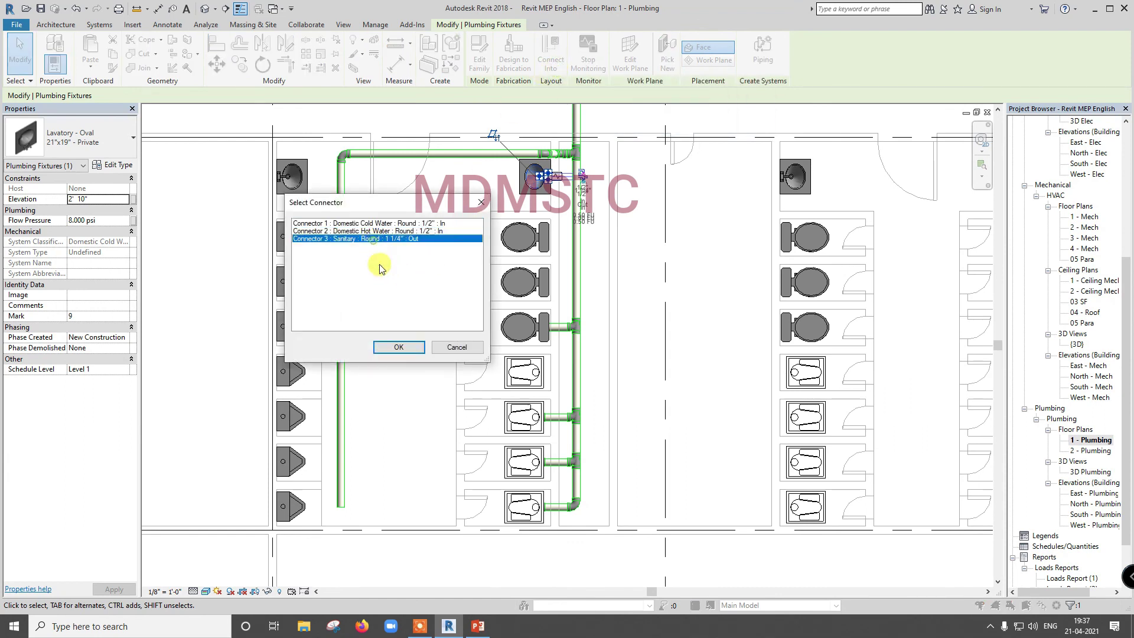
pyautogui.click(398, 346)
pyautogui.scroll(2, 533, 151)
pyautogui.scroll(2, 534, 151)
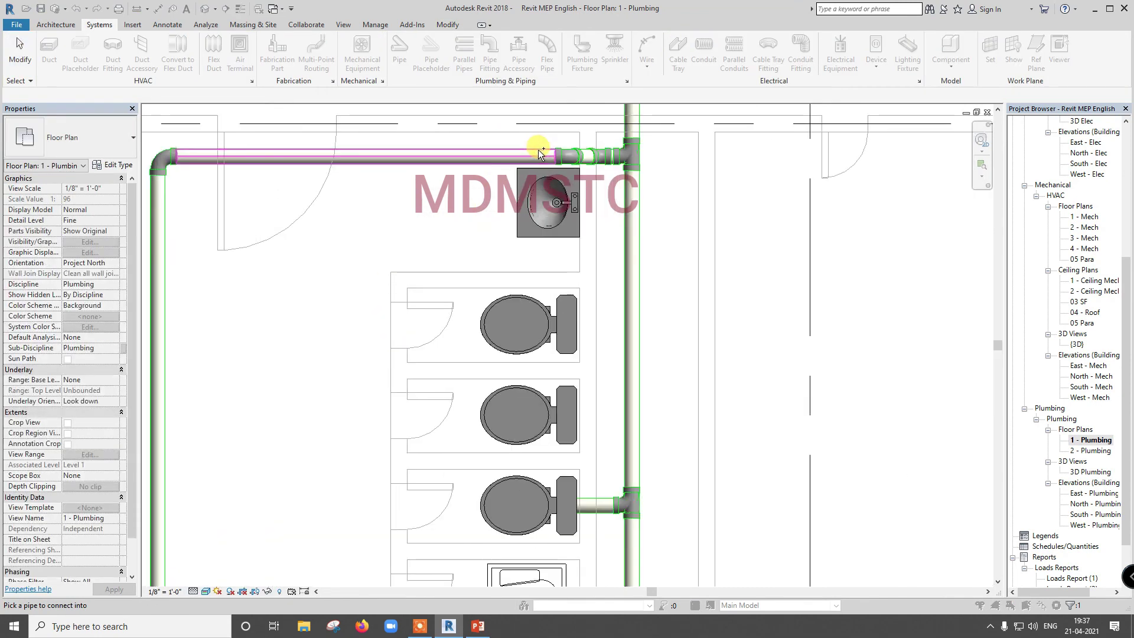
pyautogui.click(540, 151)
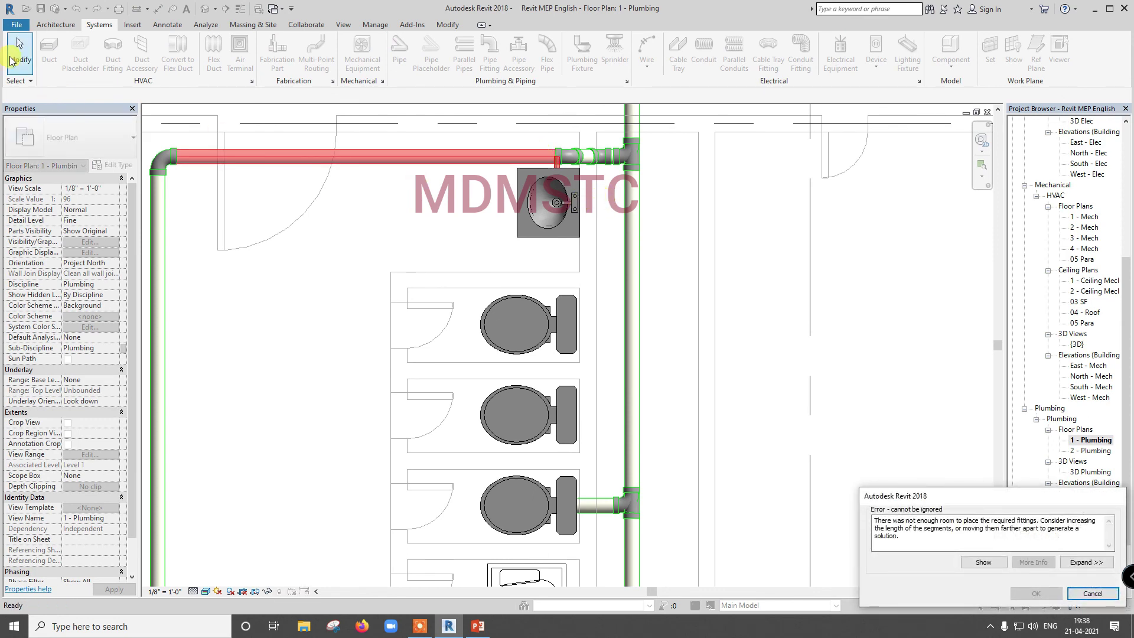
pyautogui.click(1084, 594)
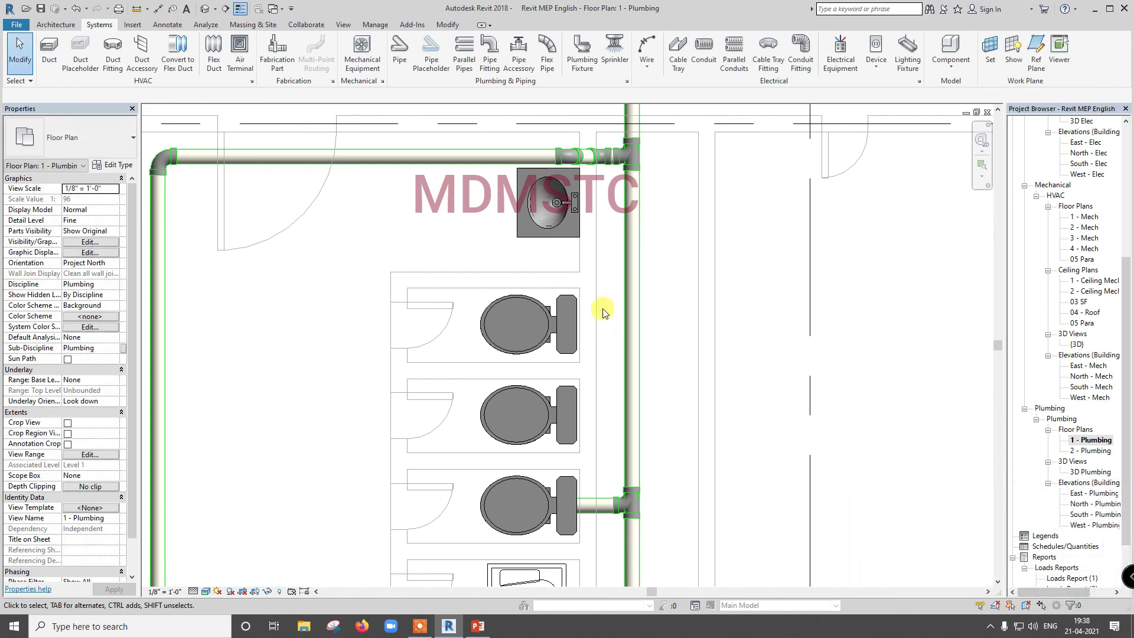
# Connect the lavatory above the water closets into the vertical main pipe through Connector 3, the 1 1/4" Sanitary outlet
pyautogui.click(566, 233)
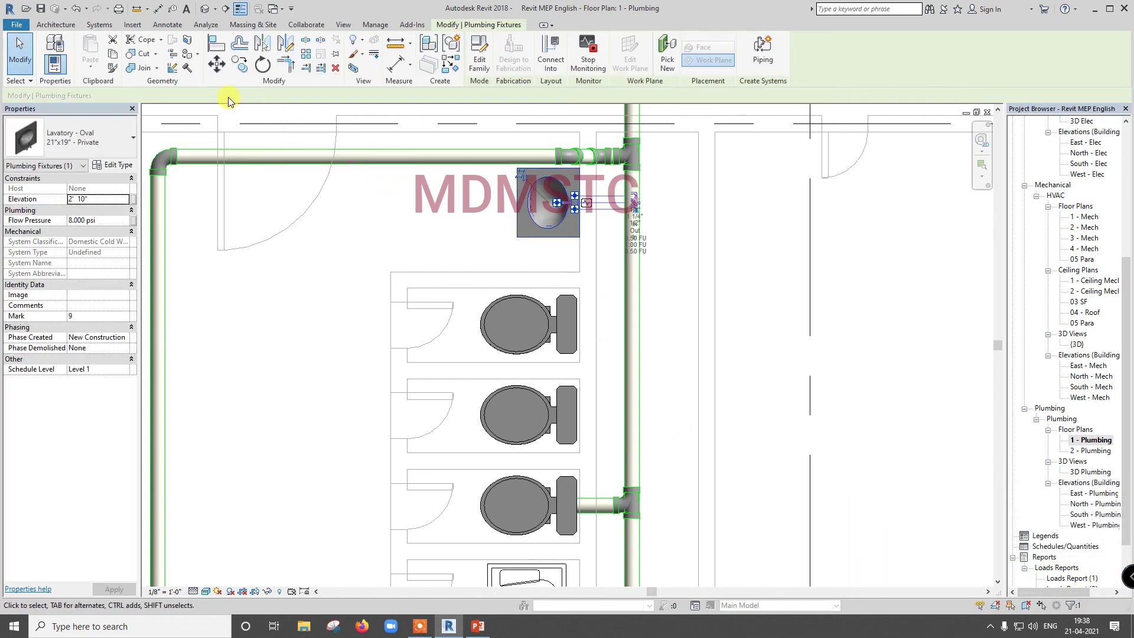
pyautogui.click(546, 69)
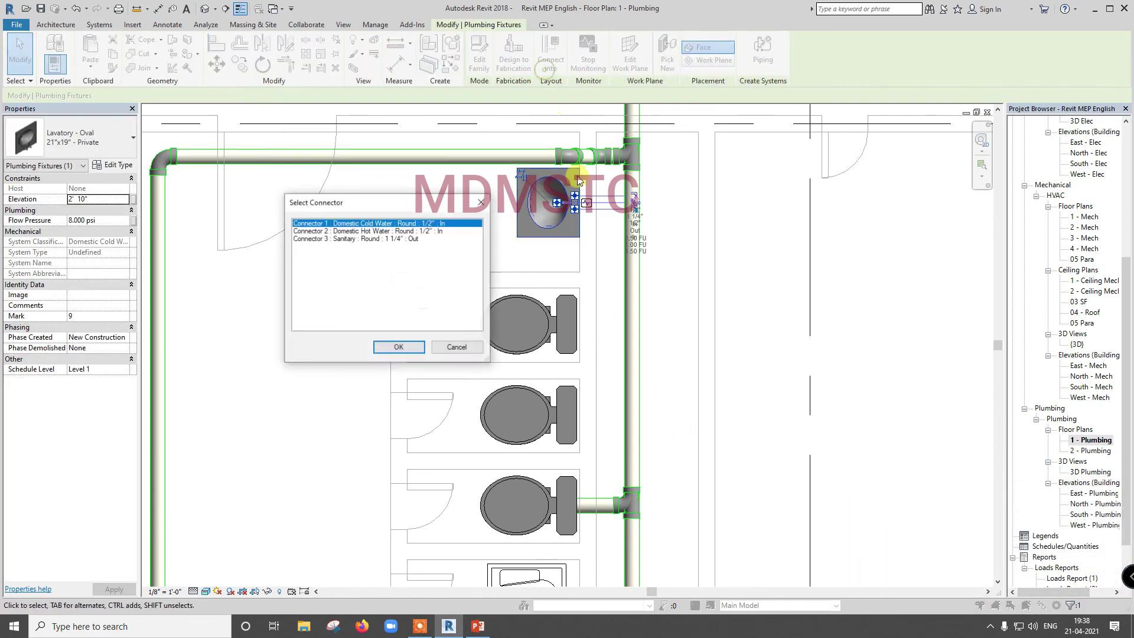
pyautogui.click(365, 241)
pyautogui.click(398, 349)
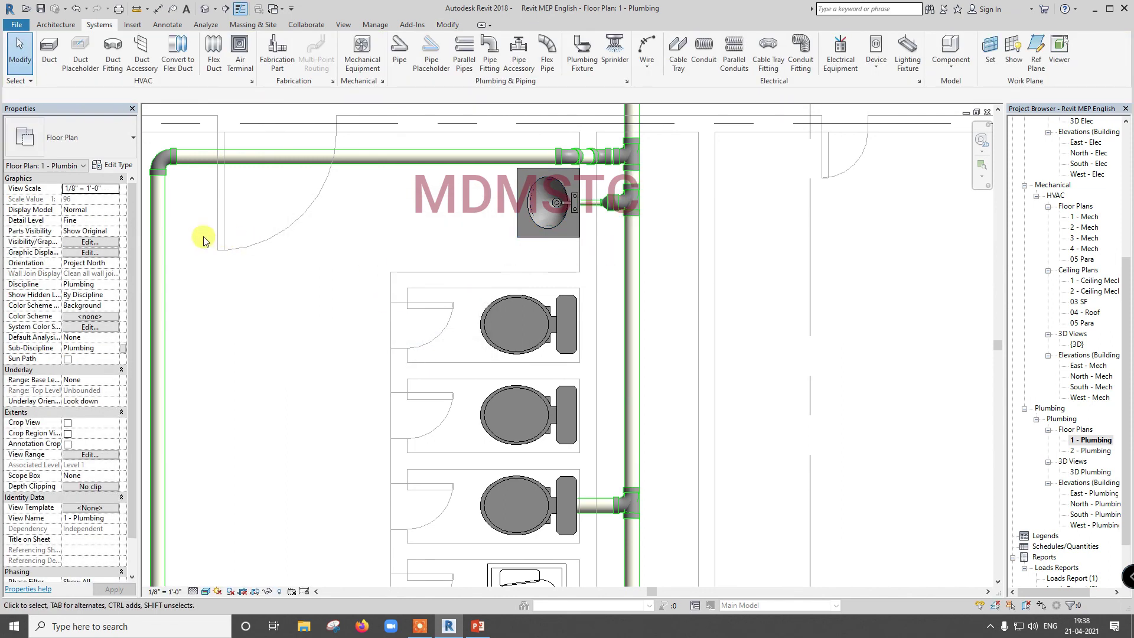
# Connect the lavatory above the urinals into the vertical branch pipe through Connector 3, the 1 1/4" Sanitary outlet
pyautogui.scroll(-5, 200, 245)
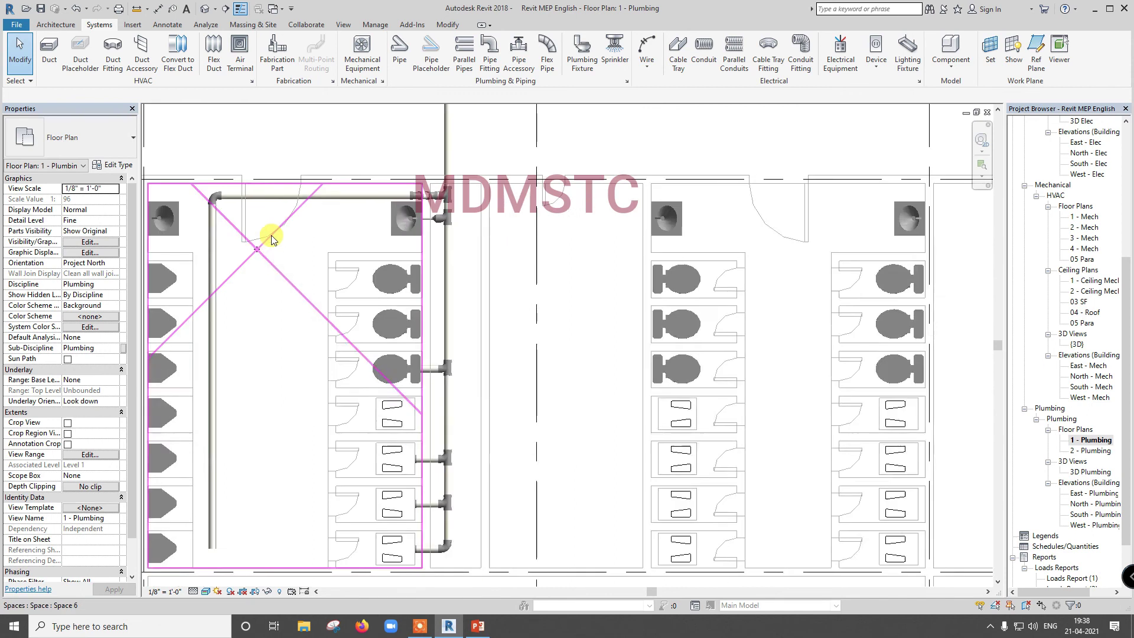
pyautogui.click(202, 218)
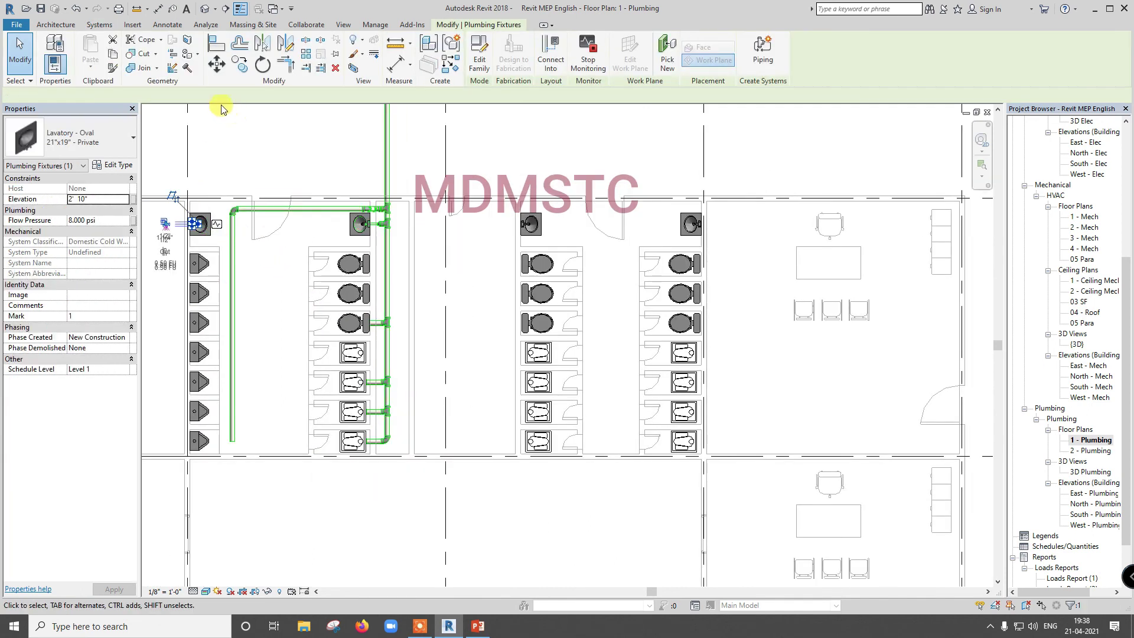
pyautogui.click(542, 64)
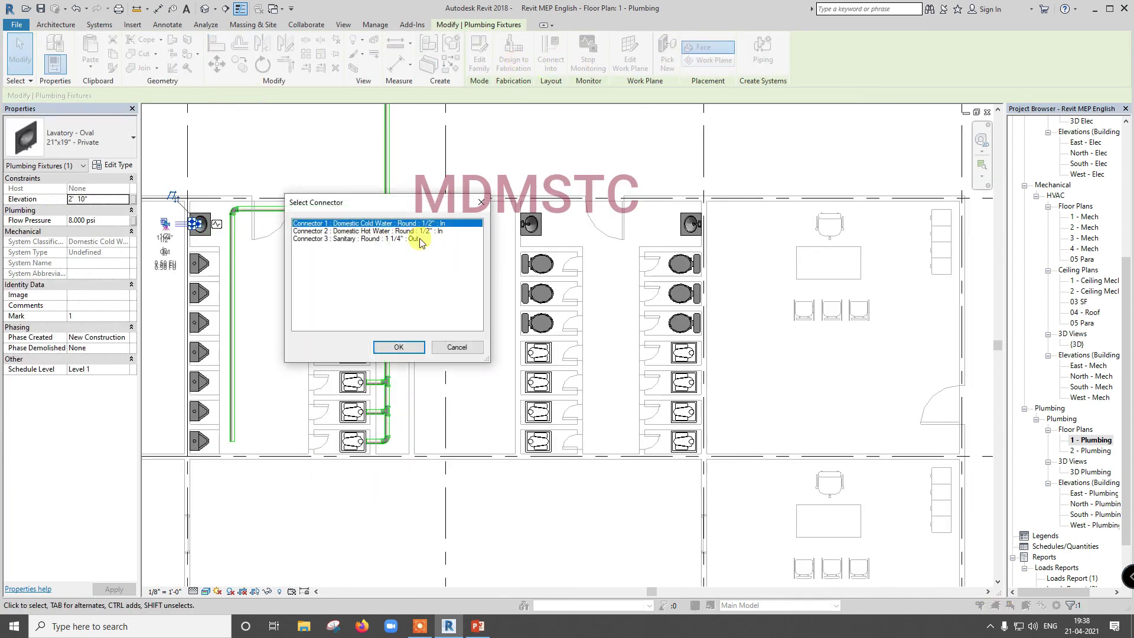
pyautogui.click(390, 239)
pyautogui.click(396, 344)
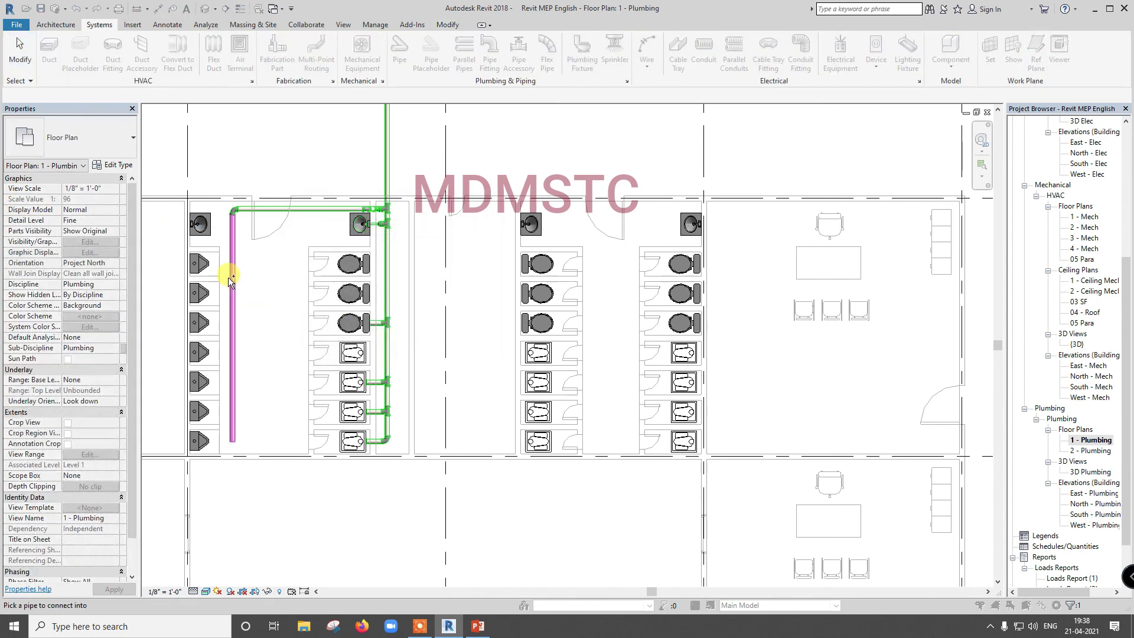
pyautogui.click(228, 277)
# Connect the topmost urinal into the vertical branch pipe through Connector 2, the 2" Sanitary outlet
pyautogui.click(202, 275)
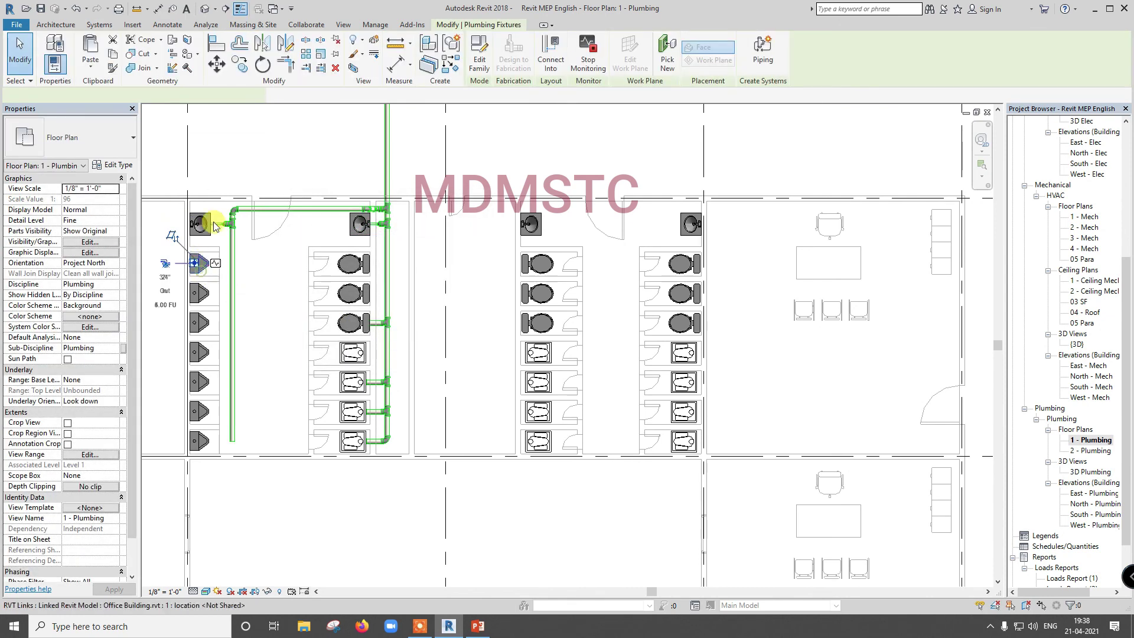
pyautogui.click(550, 56)
pyautogui.click(354, 231)
pyautogui.click(393, 347)
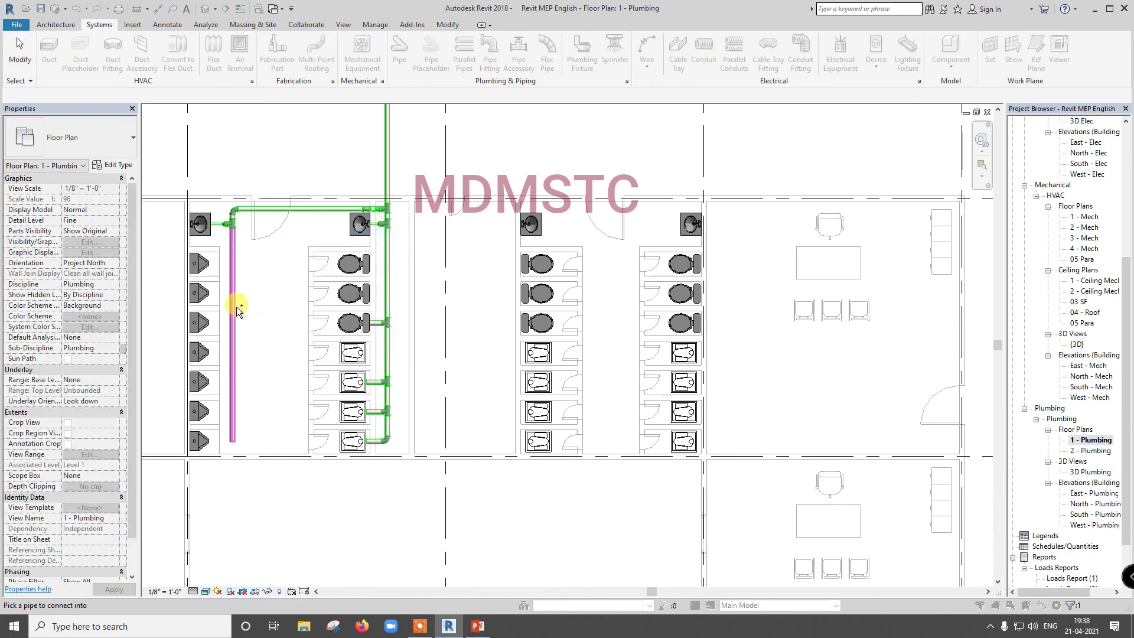
pyautogui.click(236, 307)
# Connect the lowest urinal to the end of the vertical branch pipe through Connector 2, the 2" Sanitary outlet
pyautogui.scroll(3, 216, 460)
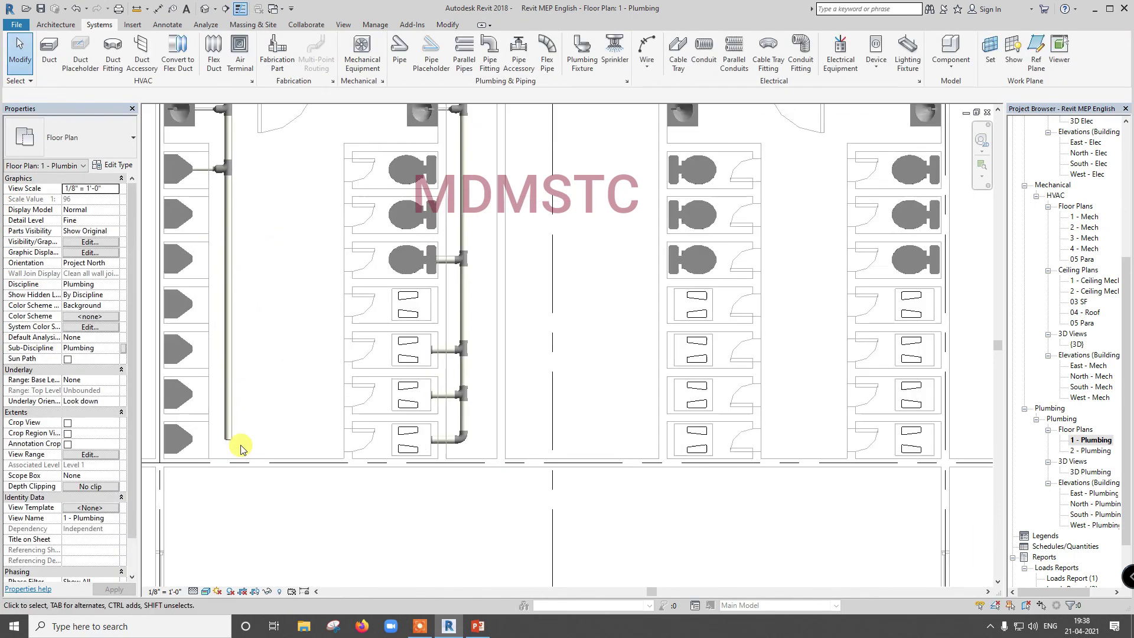
pyautogui.click(175, 444)
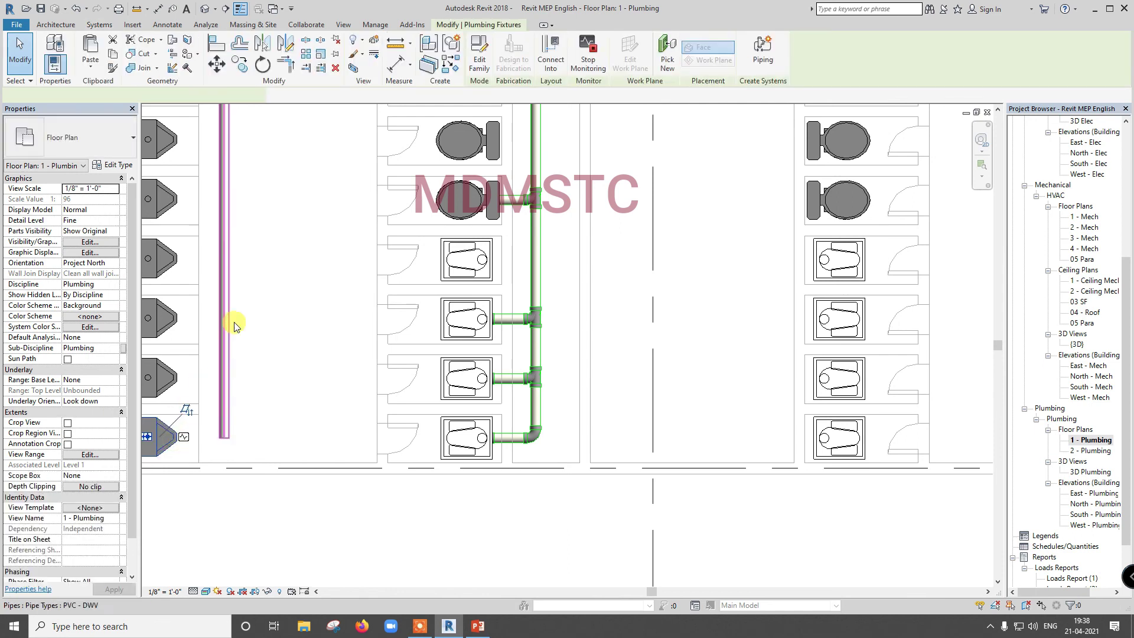
pyautogui.click(551, 65)
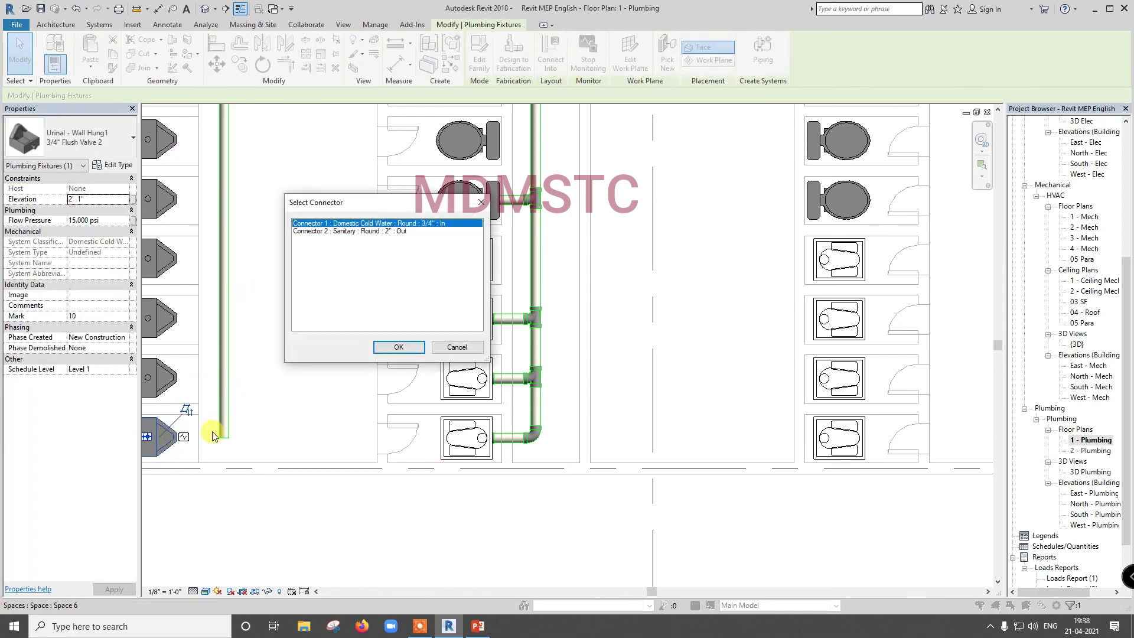
pyautogui.click(343, 231)
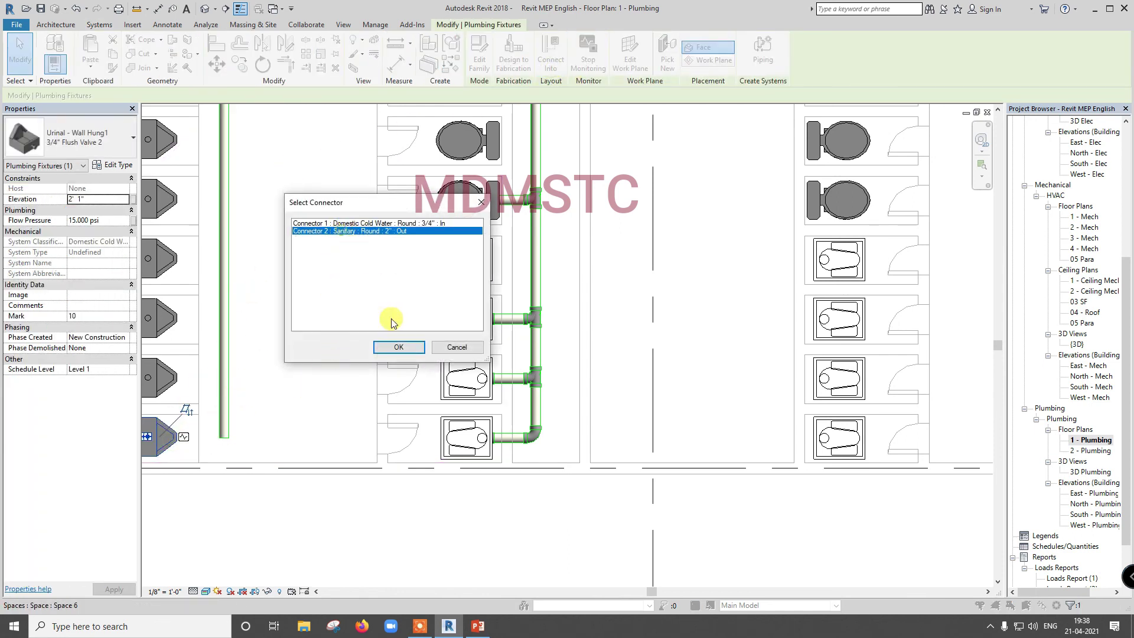
pyautogui.click(399, 347)
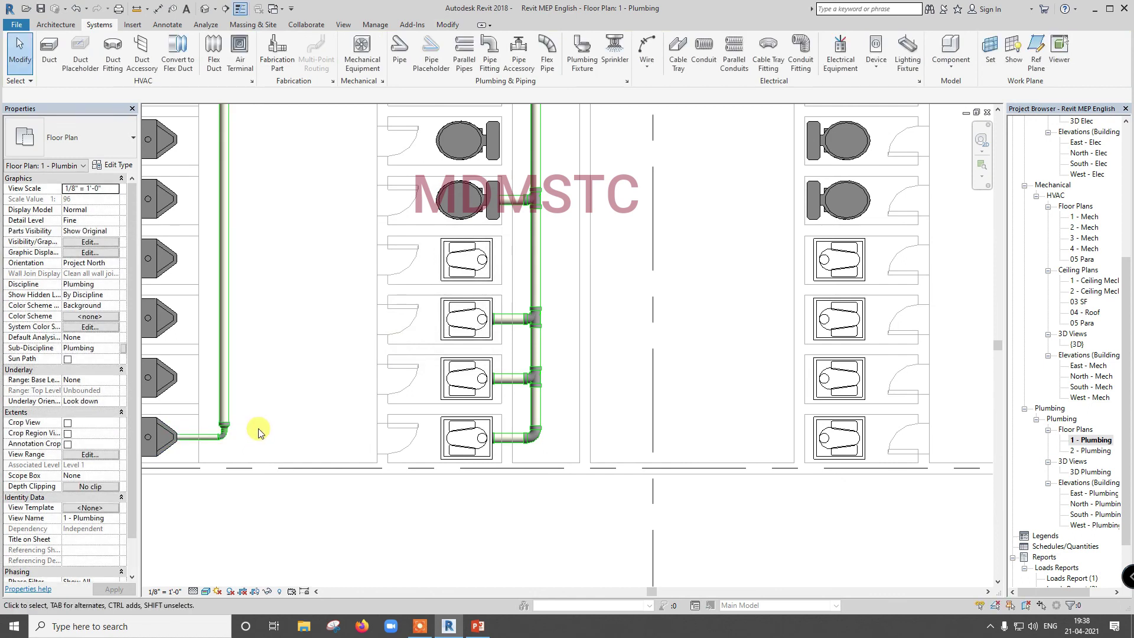
pyautogui.scroll(-5, 258, 432)
pyautogui.scroll(6, 223, 207)
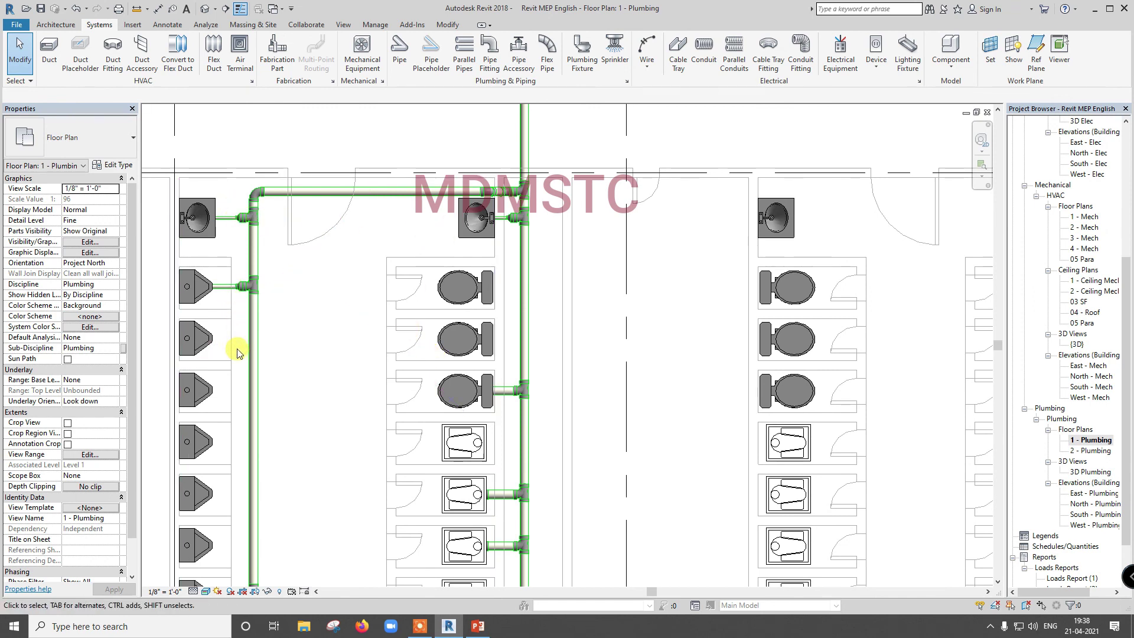
# Start placing a component and open the US Imperial library folder for loading a family
pyautogui.scroll(-2, 236, 352)
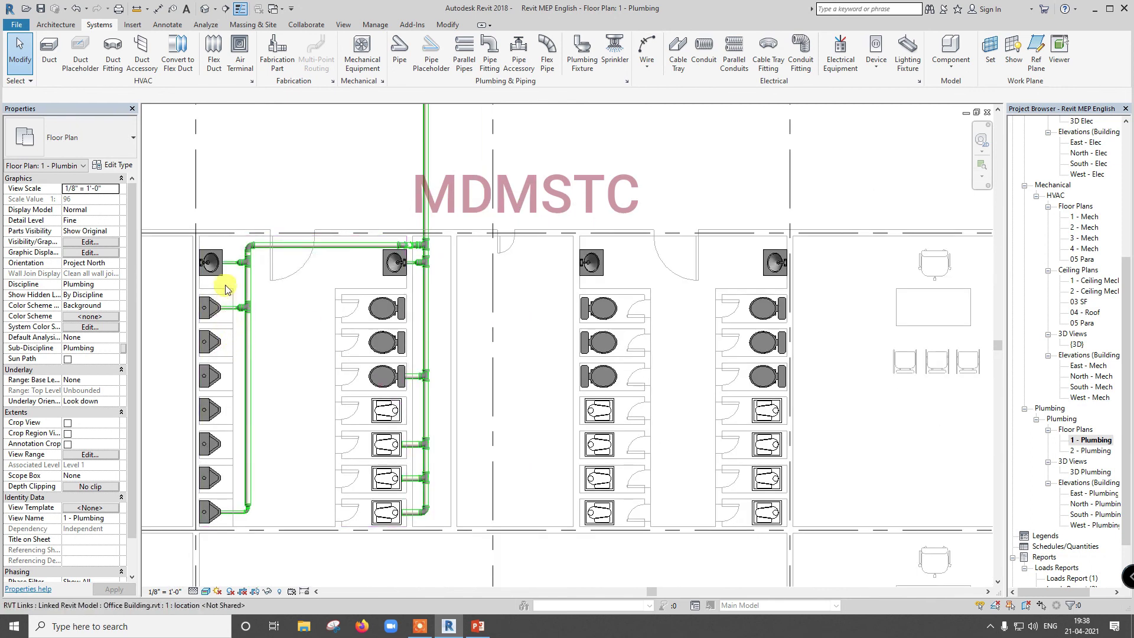
pyautogui.scroll(2, 262, 530)
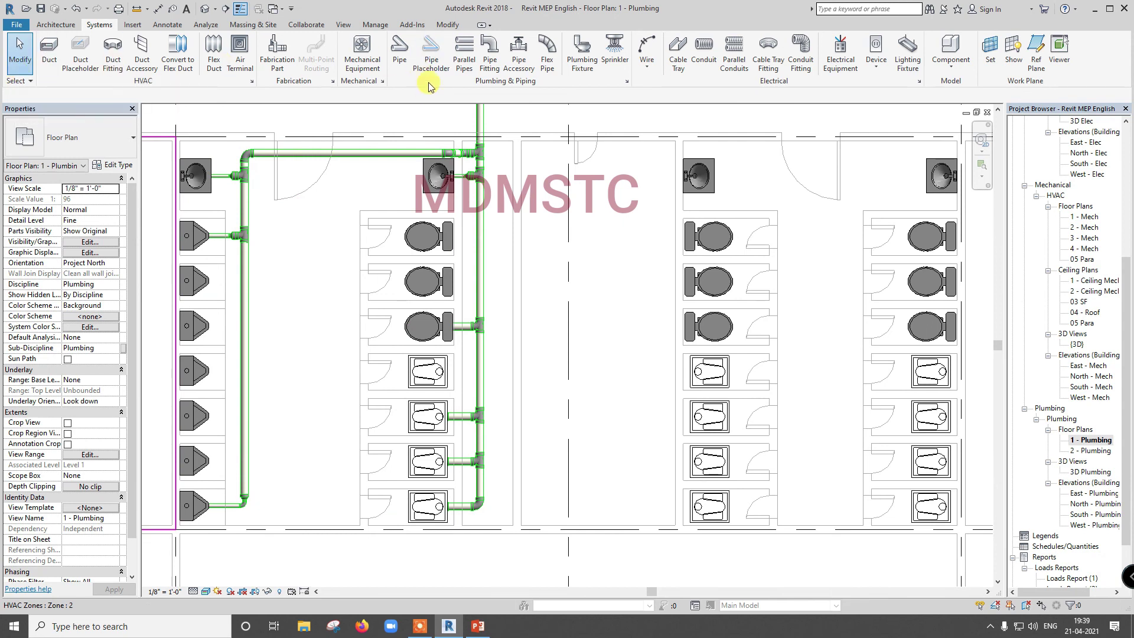
pyautogui.click(958, 72)
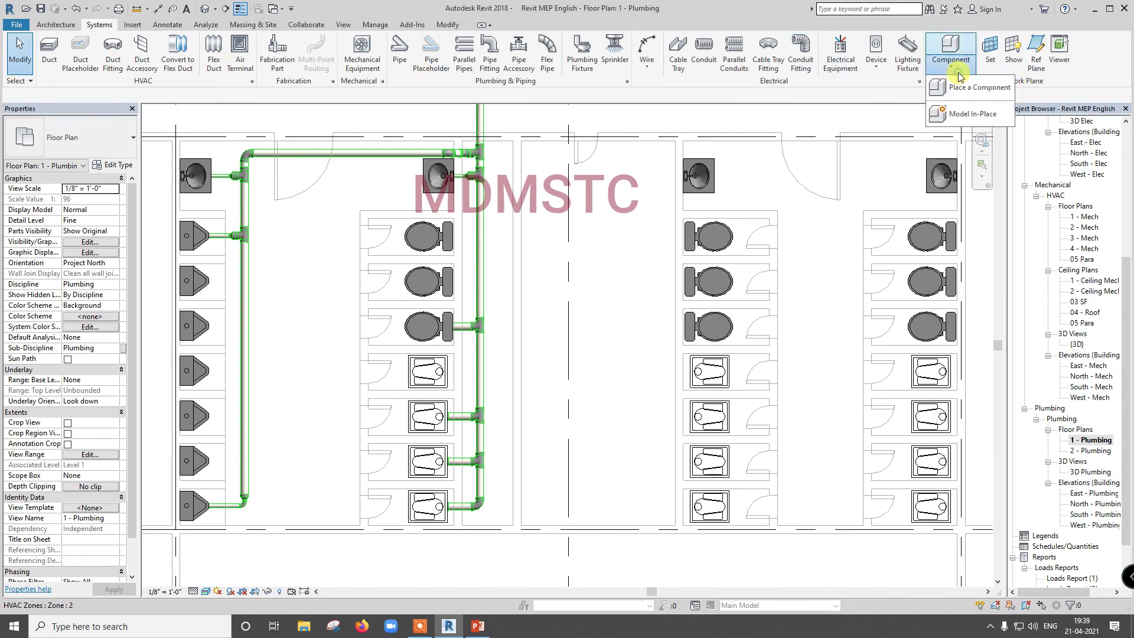
pyautogui.click(972, 87)
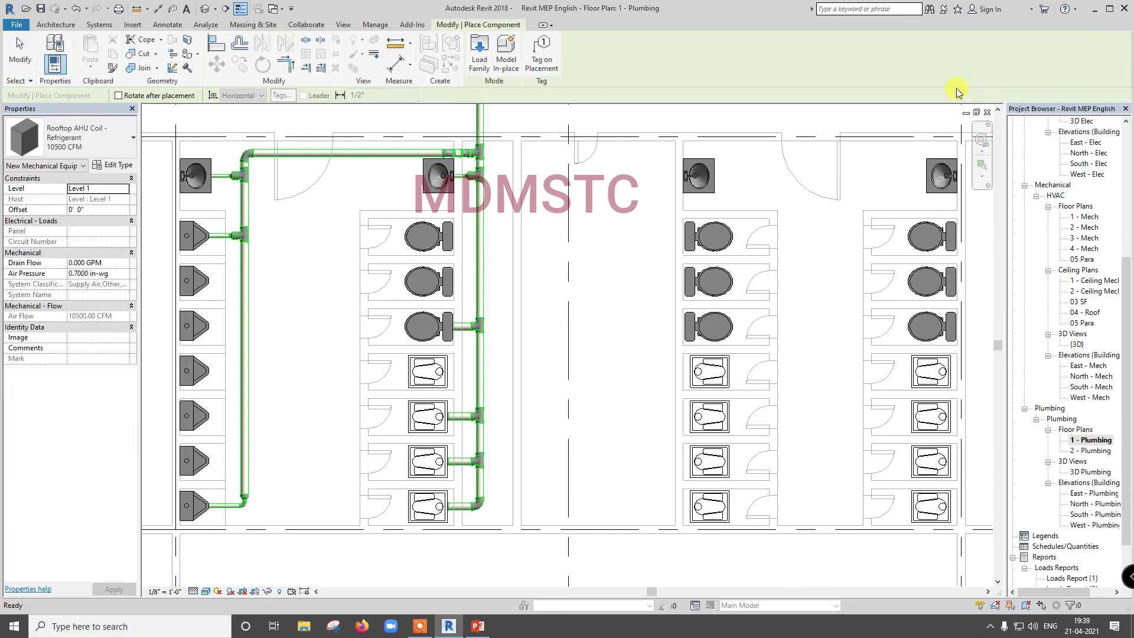
pyautogui.click(480, 64)
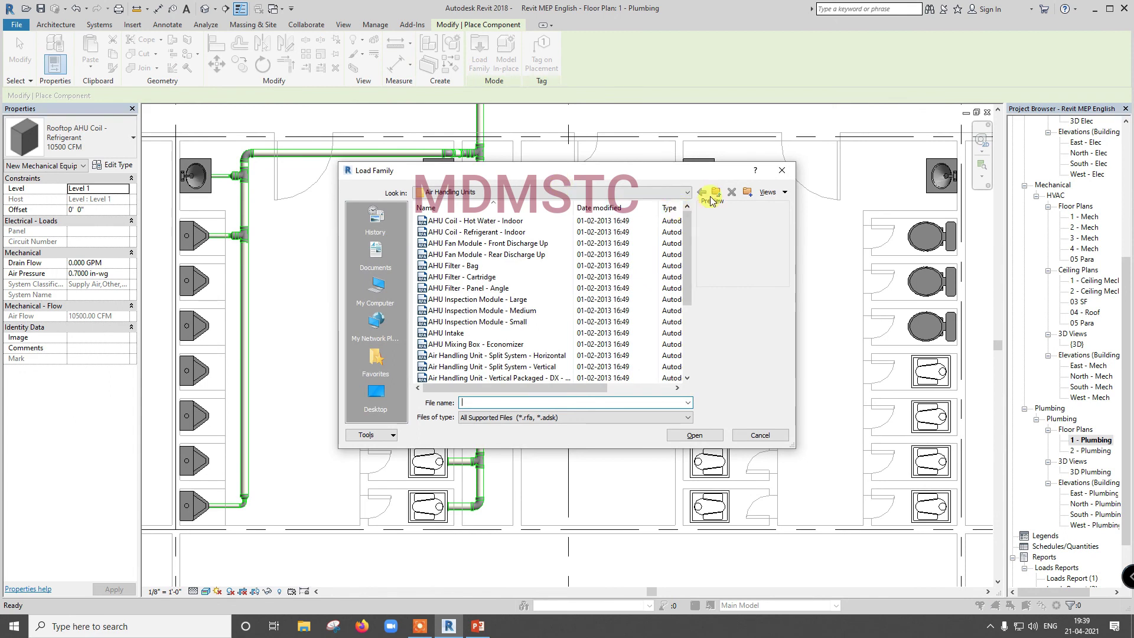
pyautogui.click(711, 198)
pyautogui.click(712, 197)
pyautogui.click(712, 198)
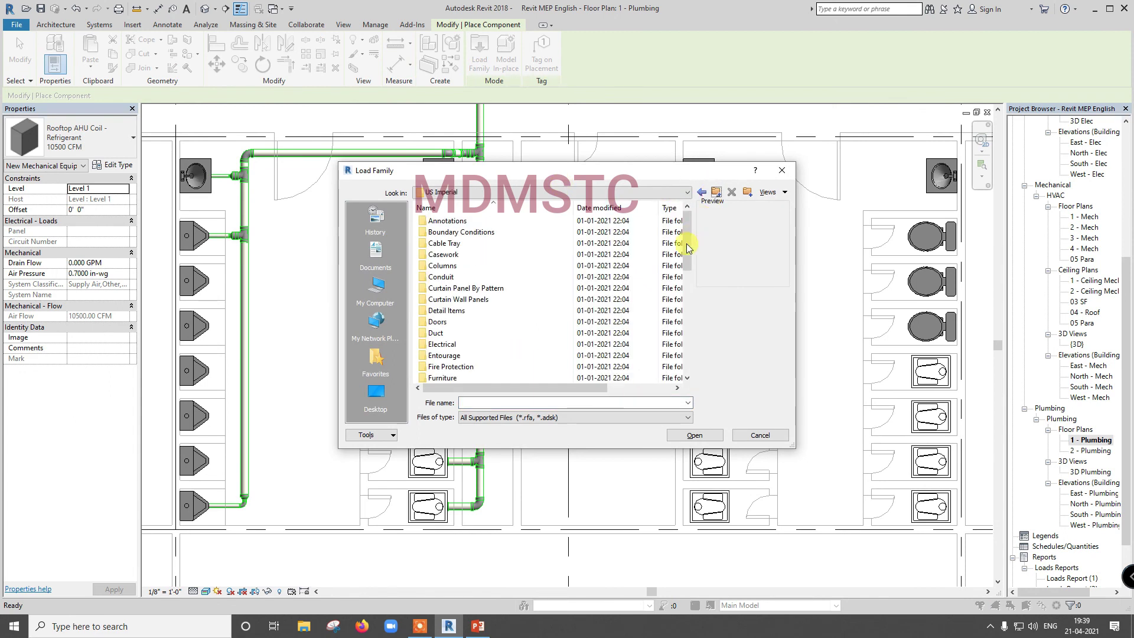
# Load the Floor Drain - Rectangular family from the Plumbing > MEP > Fixtures > Drains folder
pyautogui.moveTo(687, 247); pyautogui.dragTo(685, 317)
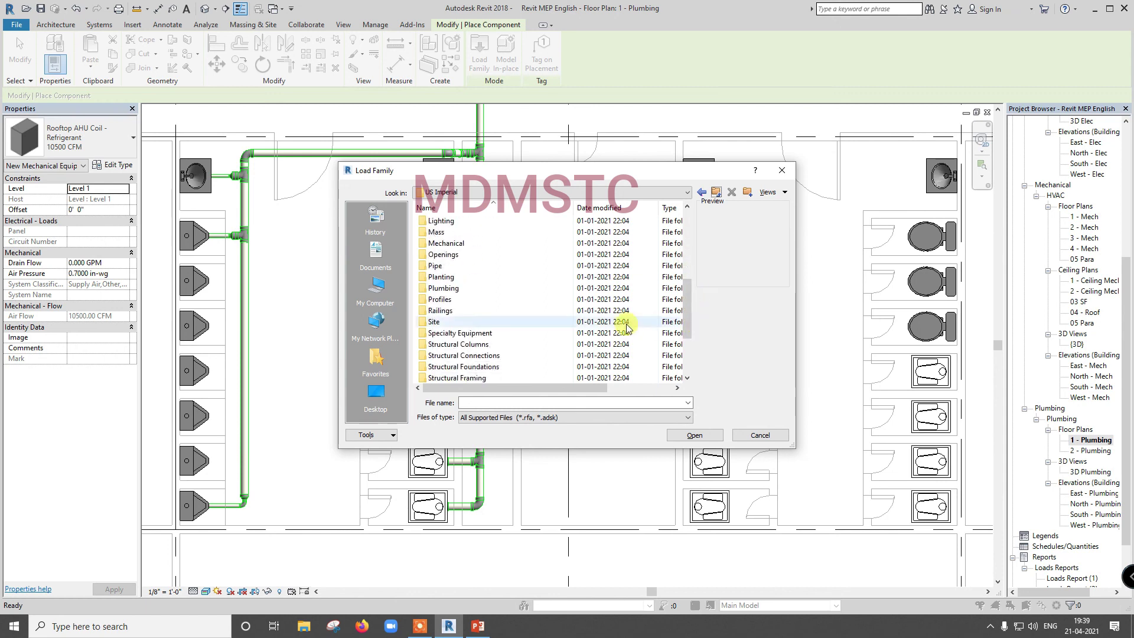
pyautogui.doubleClick(447, 288)
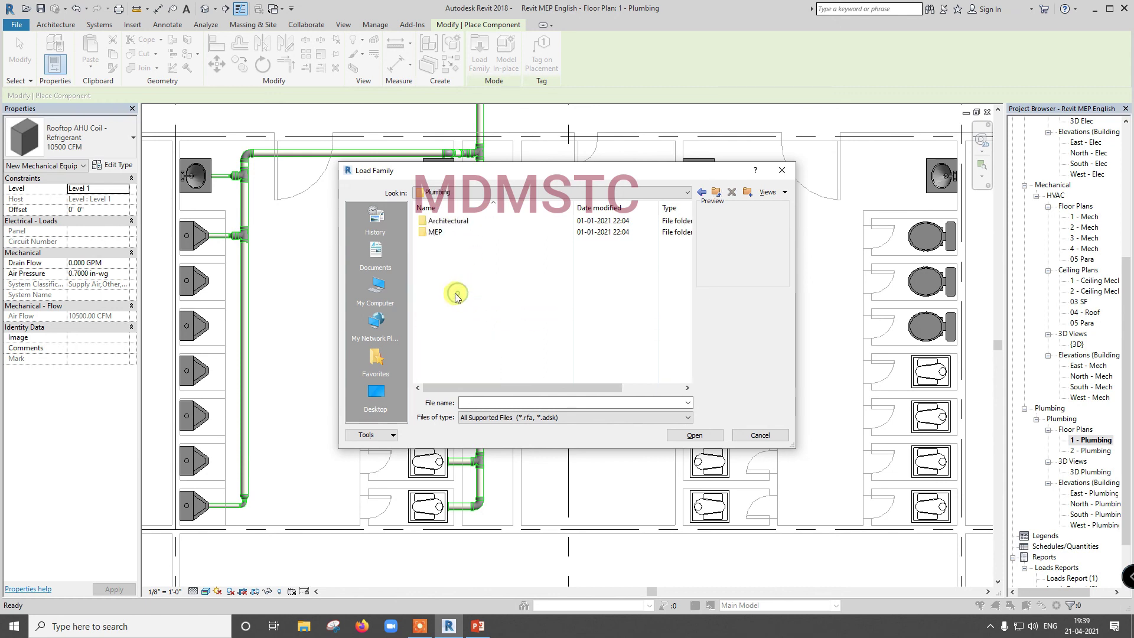
pyautogui.doubleClick(435, 232)
pyautogui.doubleClick(437, 232)
pyautogui.doubleClick(435, 254)
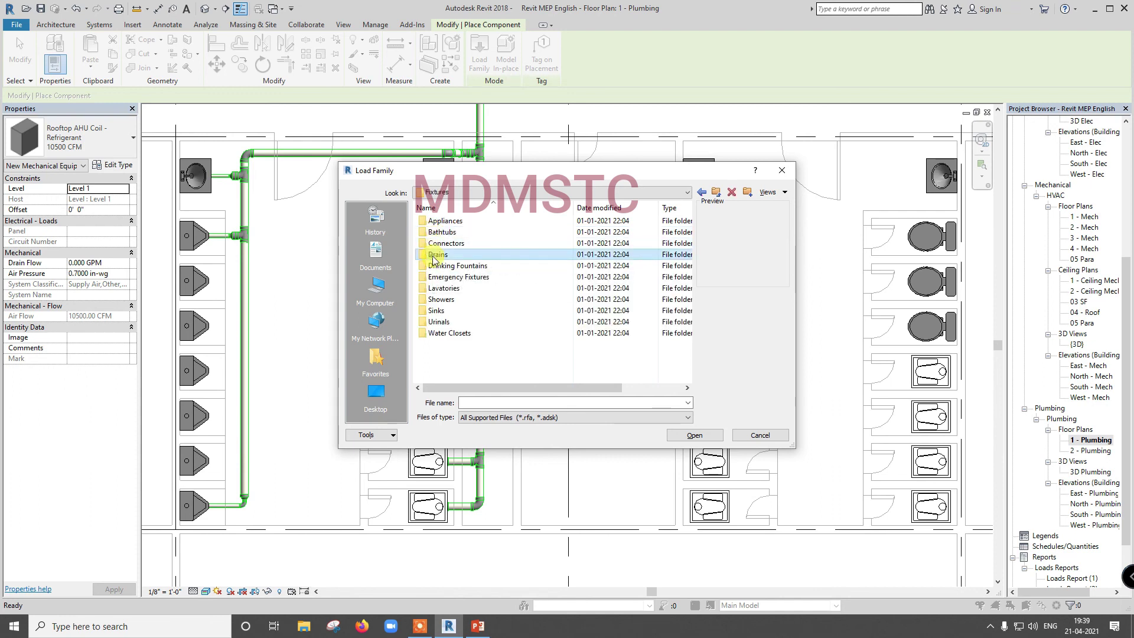
pyautogui.click(453, 234)
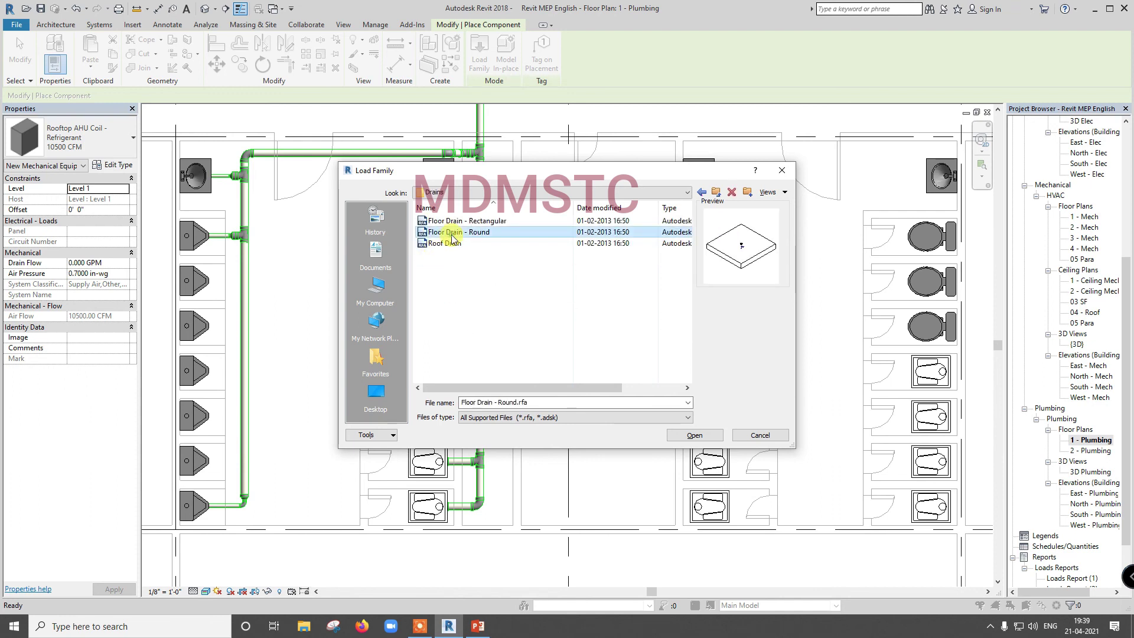
pyautogui.click(462, 221)
pyautogui.click(704, 440)
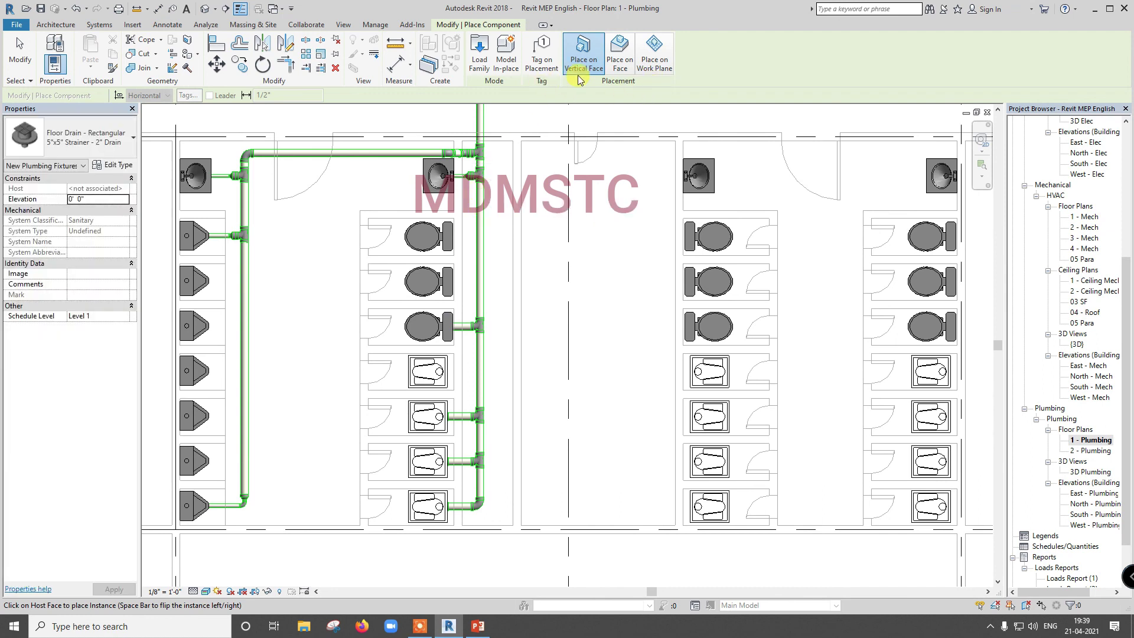
# Place 5"x5" Strainer - 2" Drain floor drains on the floor face beside the first and third water closets next to the main pipe
pyautogui.click(614, 70)
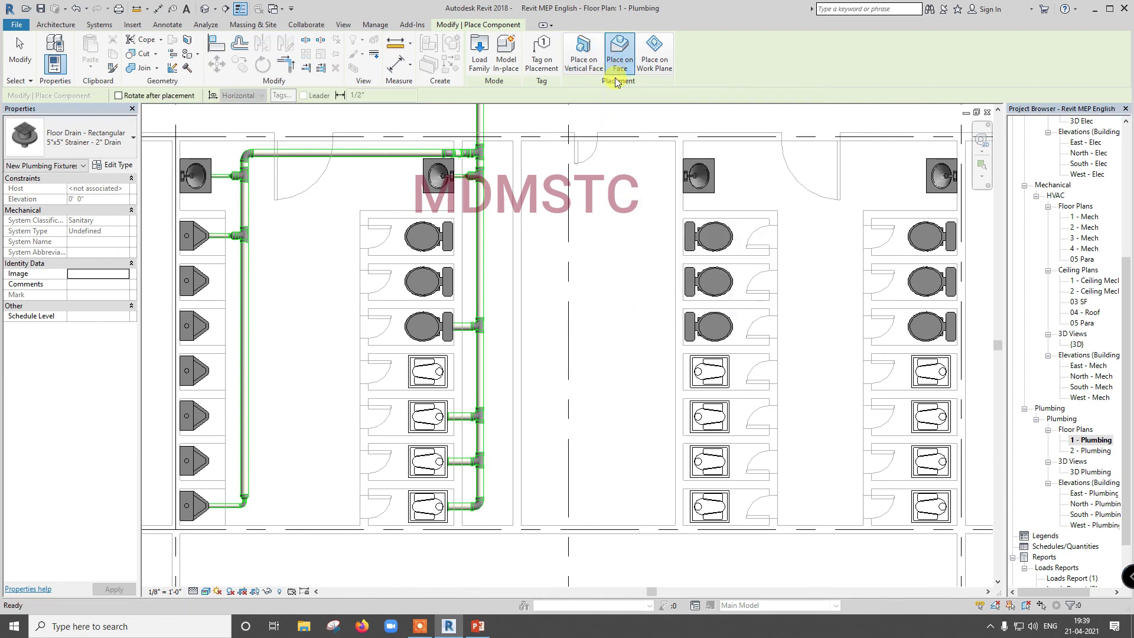
pyautogui.scroll(1, 426, 203)
pyautogui.scroll(1, 426, 202)
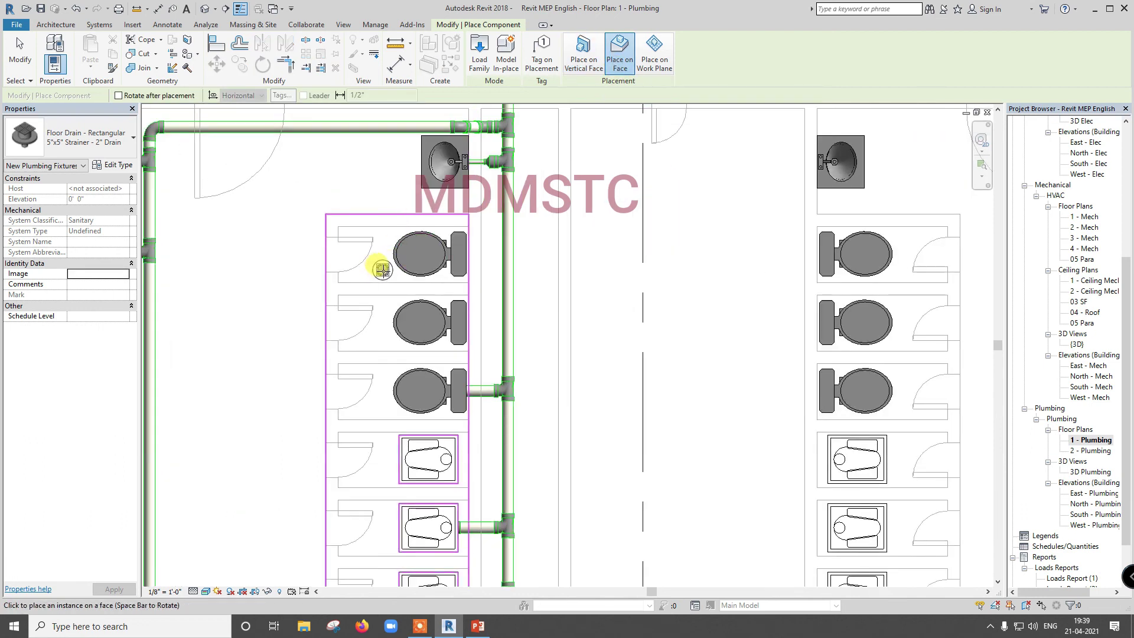
pyautogui.click(384, 276)
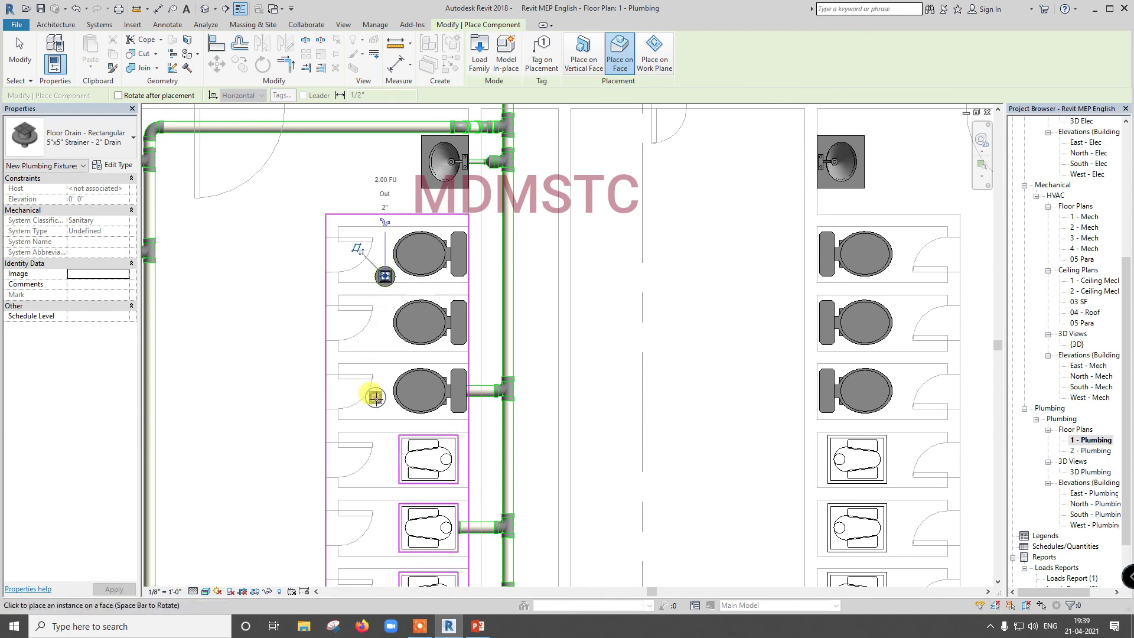
pyautogui.click(378, 404)
pyautogui.press('Escape')
pyautogui.press('Escape')
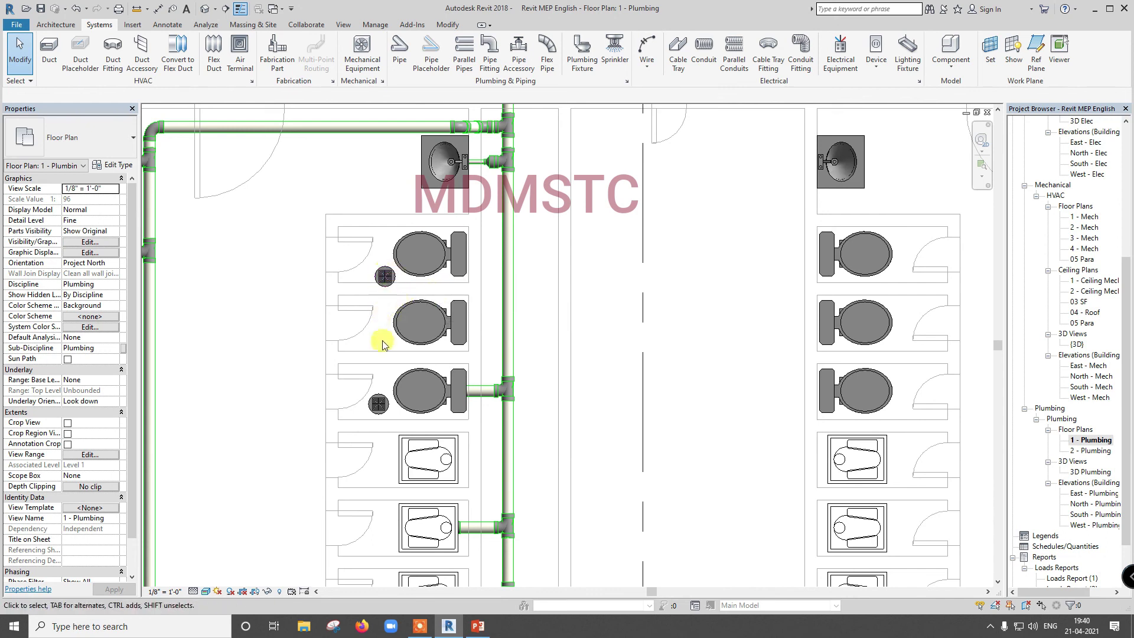
# Connect the floor drain beside the topmost water closet into the vertical main pipe
pyautogui.click(386, 279)
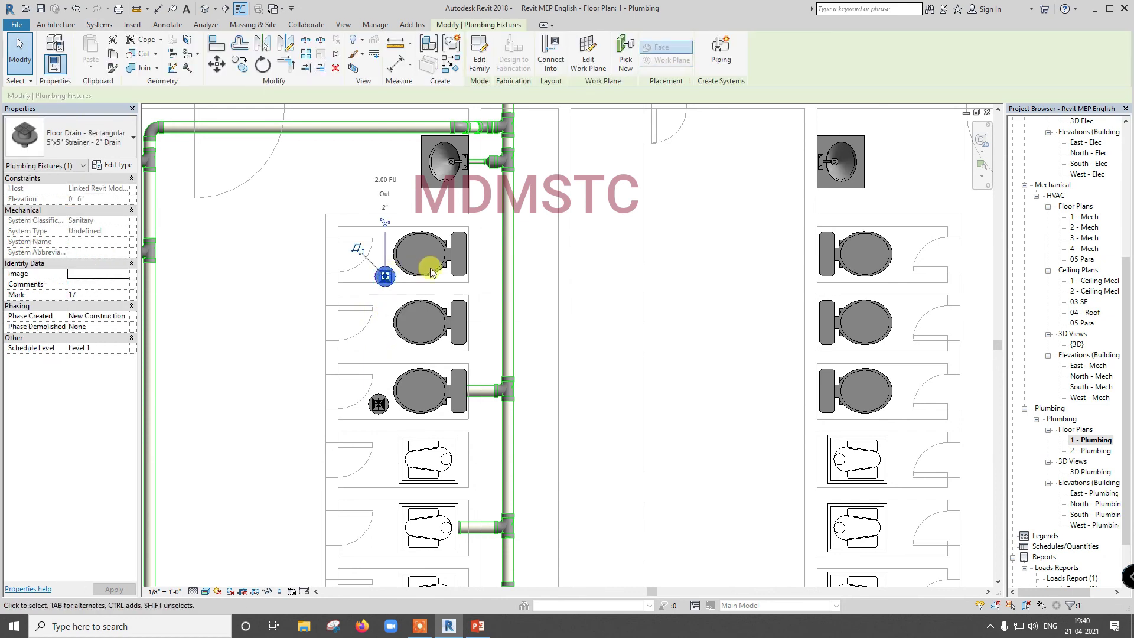
pyautogui.click(550, 56)
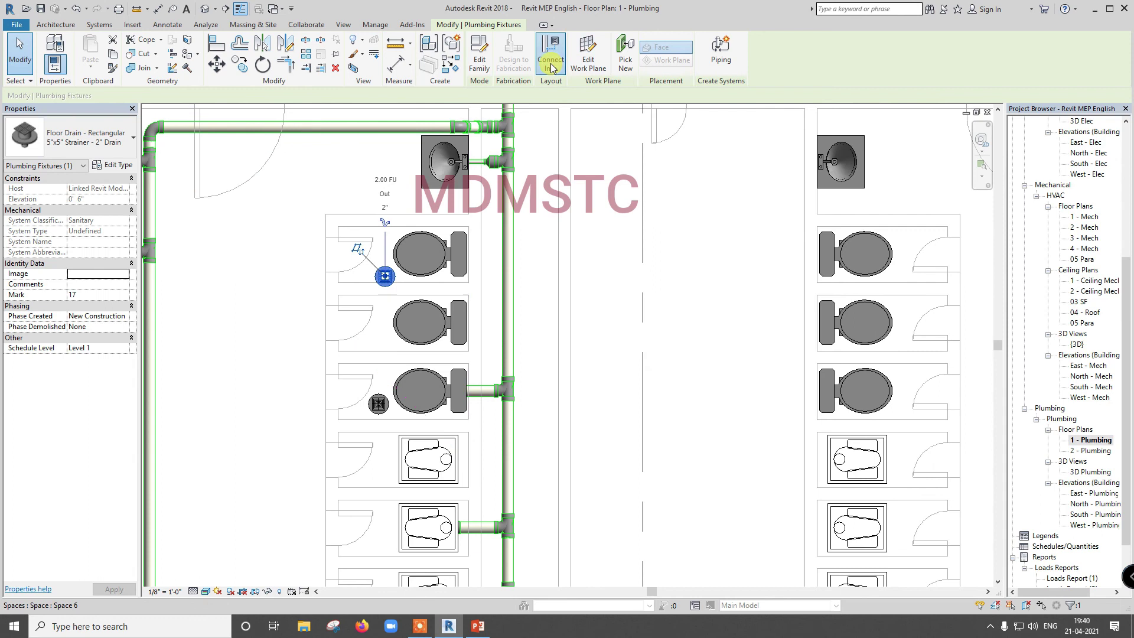
pyautogui.click(506, 261)
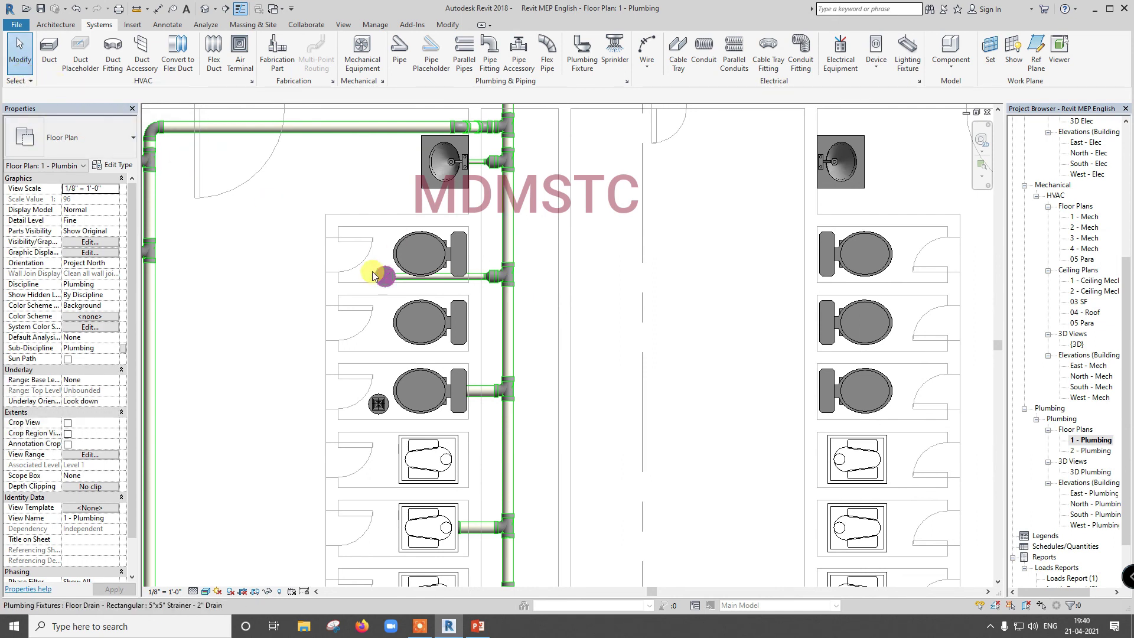
# Open the default 3D view and examine the alternative fitting types for the bend beneath the end squat toilet
pyautogui.scroll(-2, 381, 269)
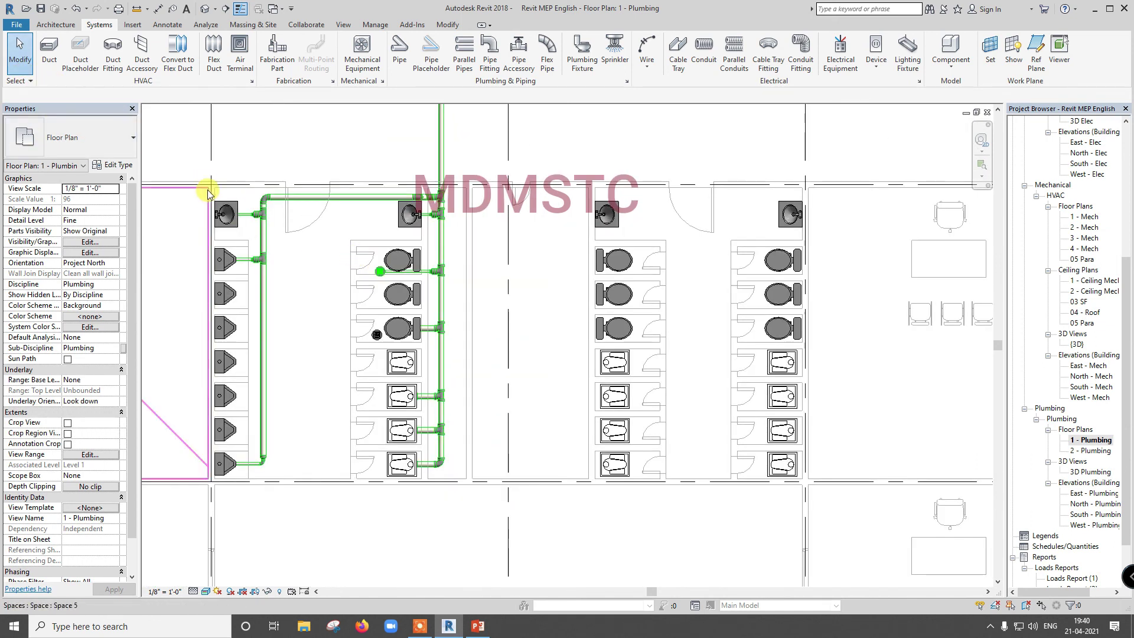
pyautogui.click(205, 8)
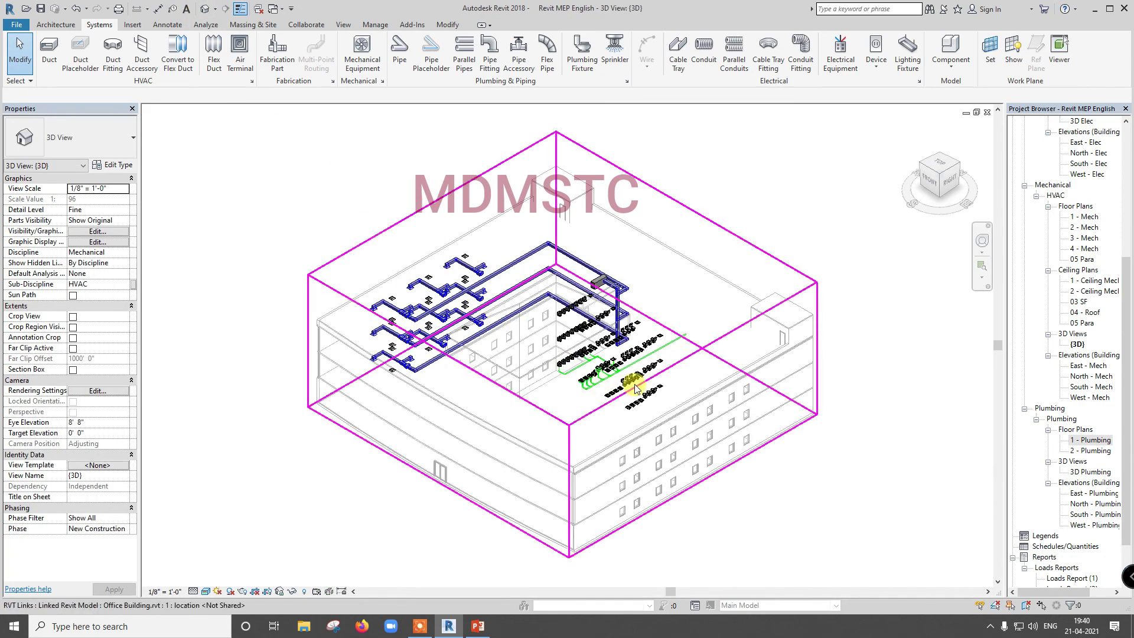
pyautogui.scroll(5, 608, 360)
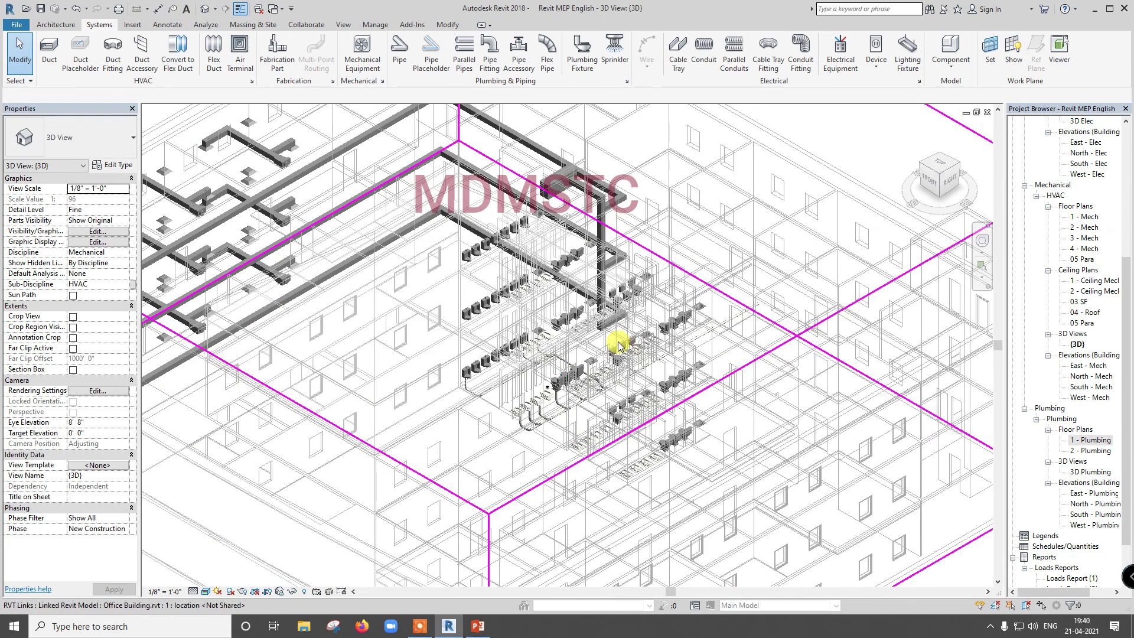
pyautogui.scroll(2, 599, 328)
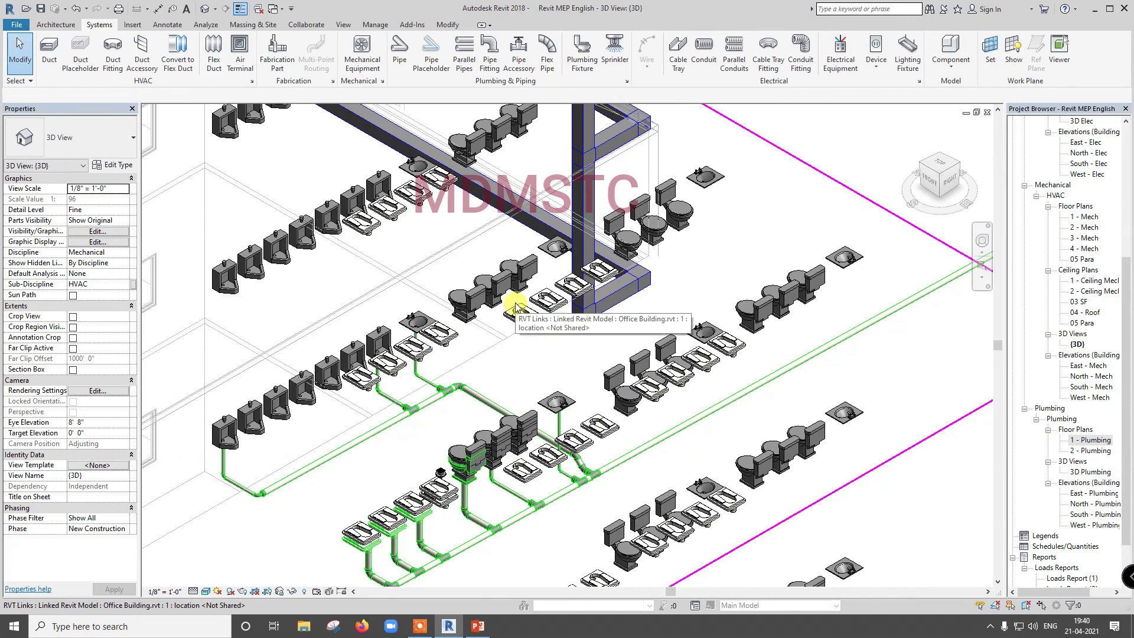
pyautogui.scroll(-3, 519, 280)
pyautogui.scroll(8, 448, 481)
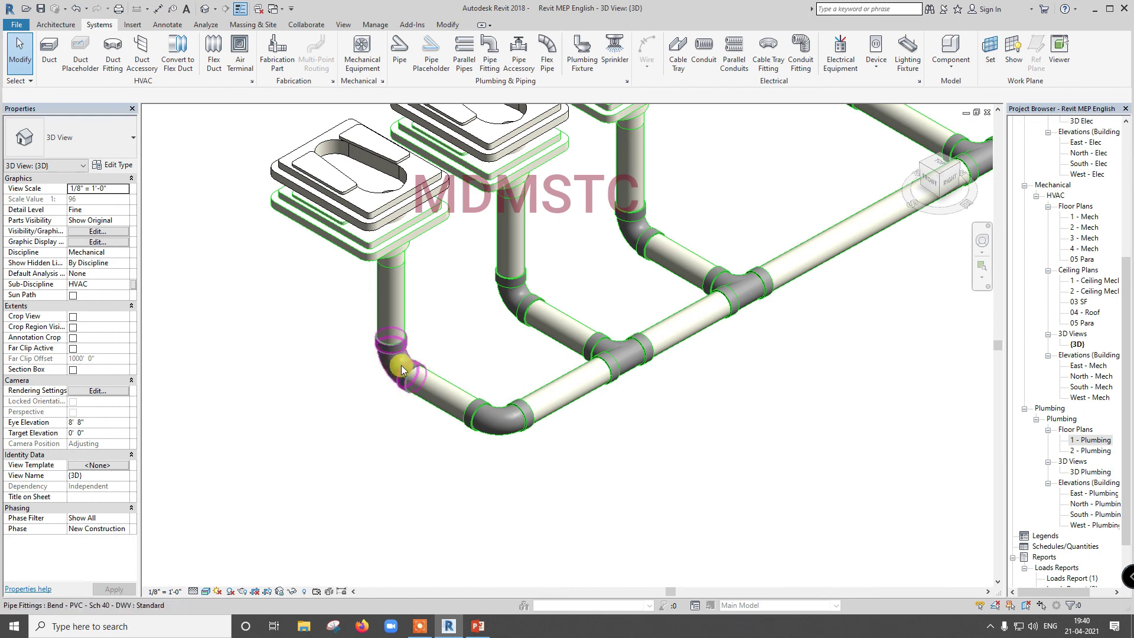
pyautogui.click(417, 352)
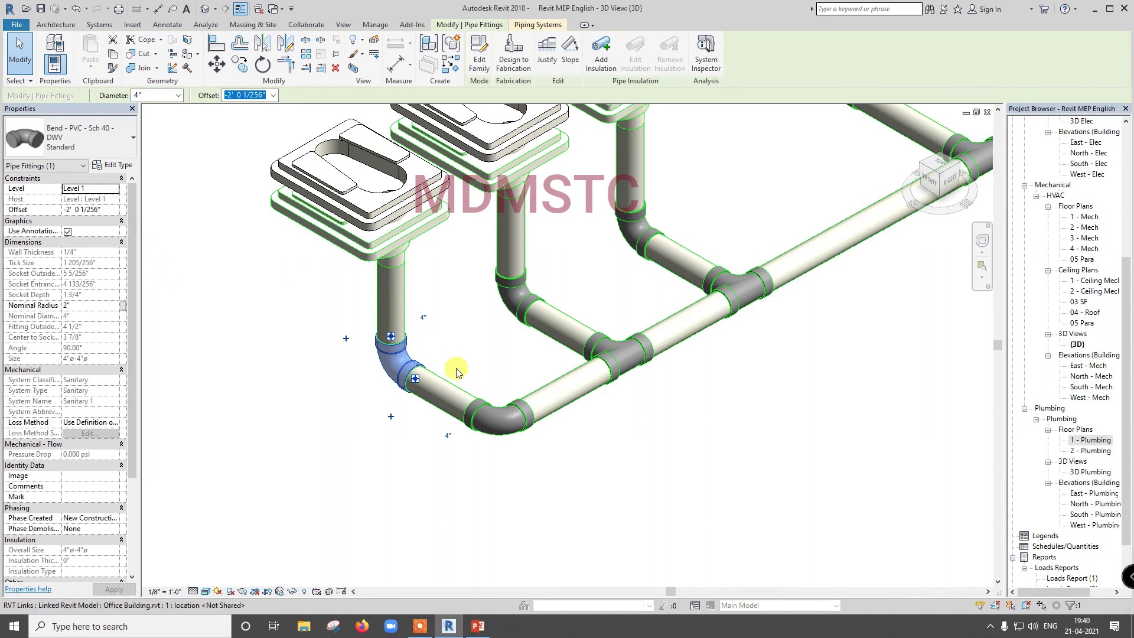
pyautogui.click(107, 131)
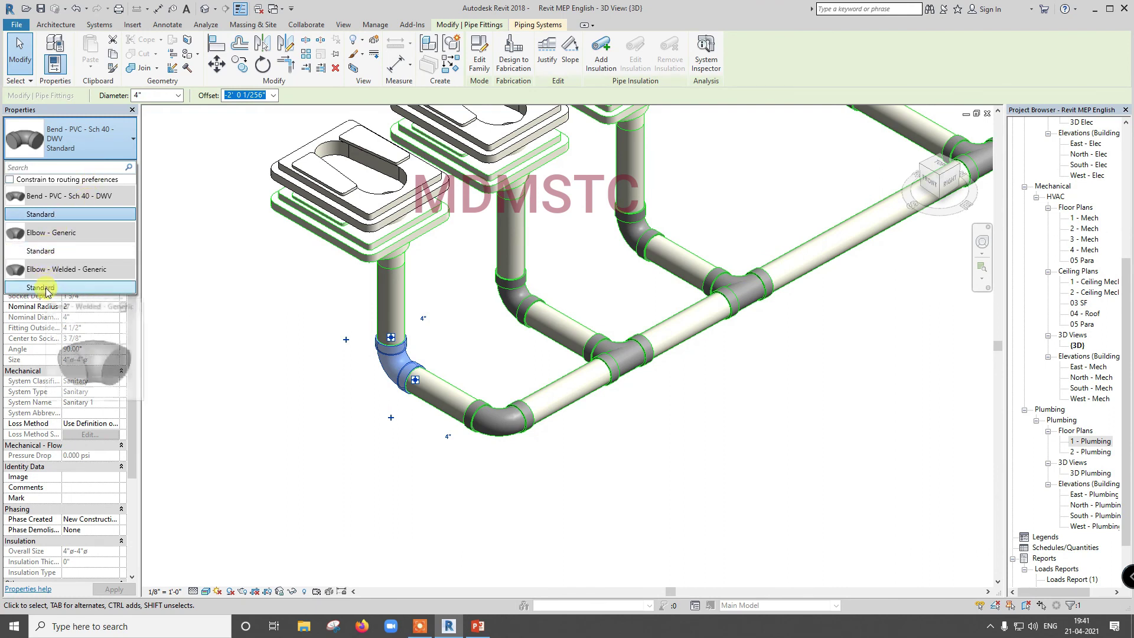
pyautogui.click(4, 64)
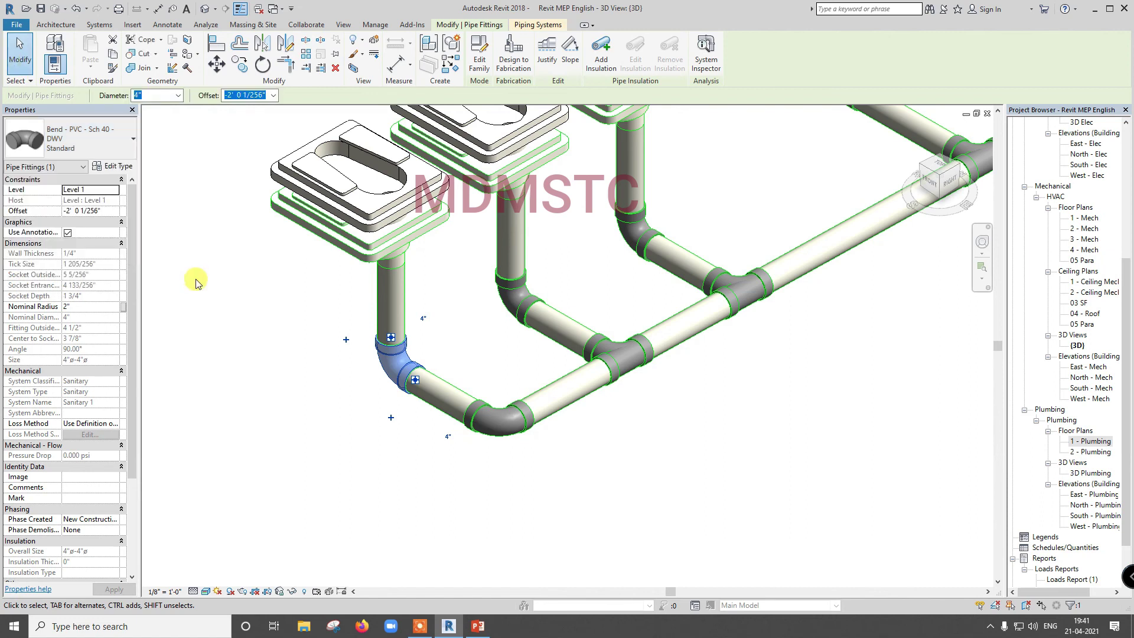
pyautogui.click(197, 278)
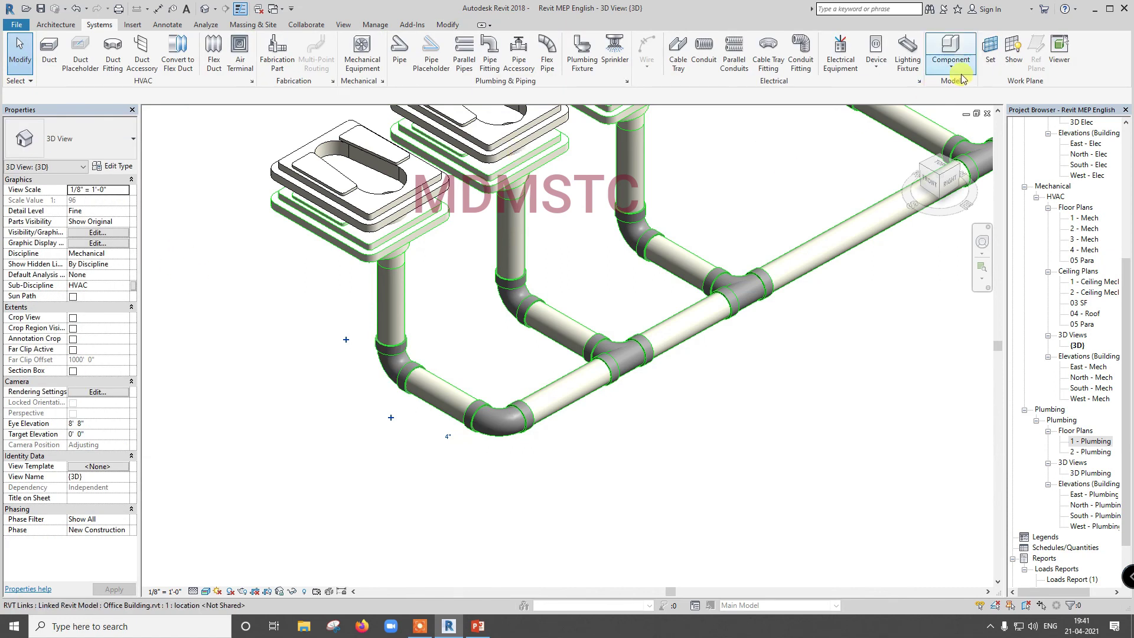
# Restart component placement and return to the US Imperial library root to load another family
pyautogui.click(950, 52)
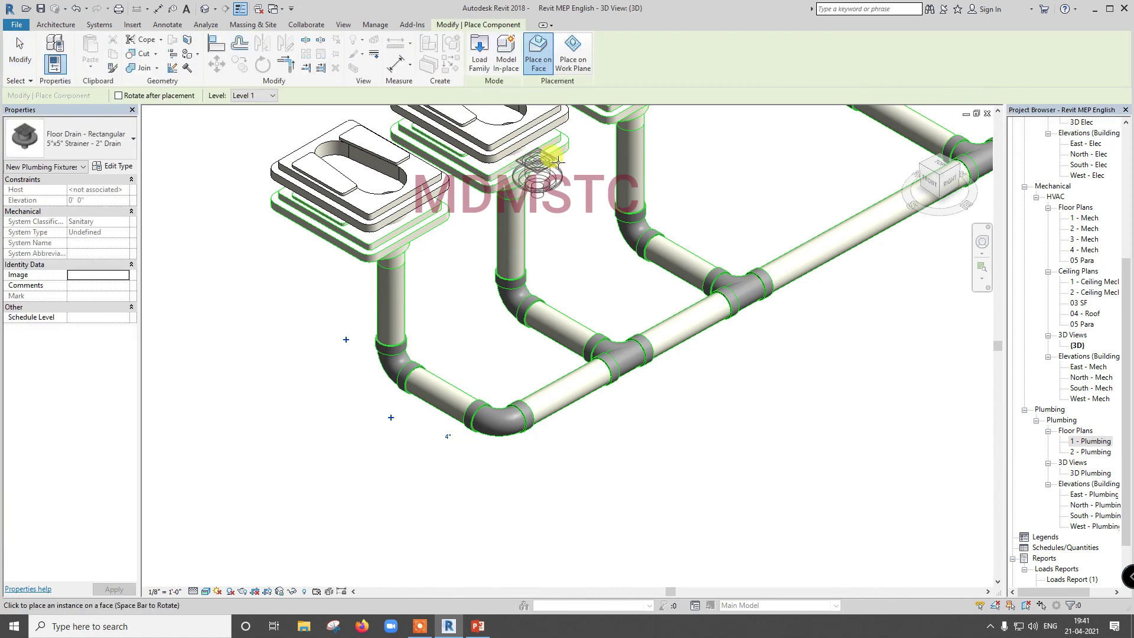
pyautogui.click(479, 53)
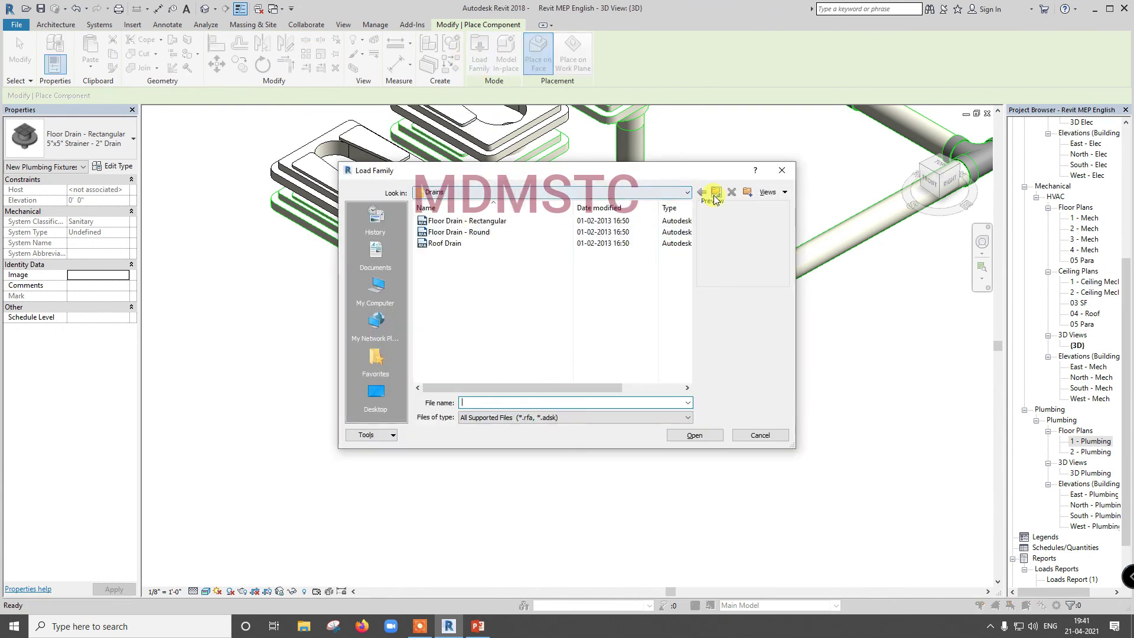
pyautogui.click(714, 198)
pyautogui.click(714, 198)
pyautogui.click(715, 199)
pyautogui.click(715, 198)
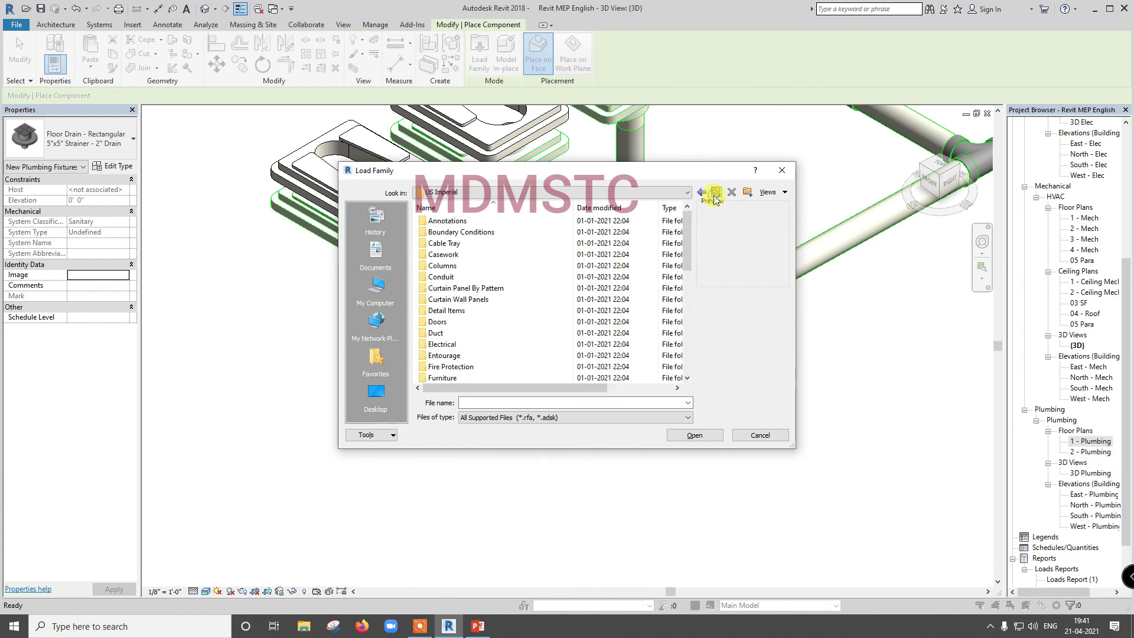
# Browse the family library to the DWV folder of the PVC socket-type pipe fittings
pyautogui.moveTo(688, 281); pyautogui.dragTo(689, 314)
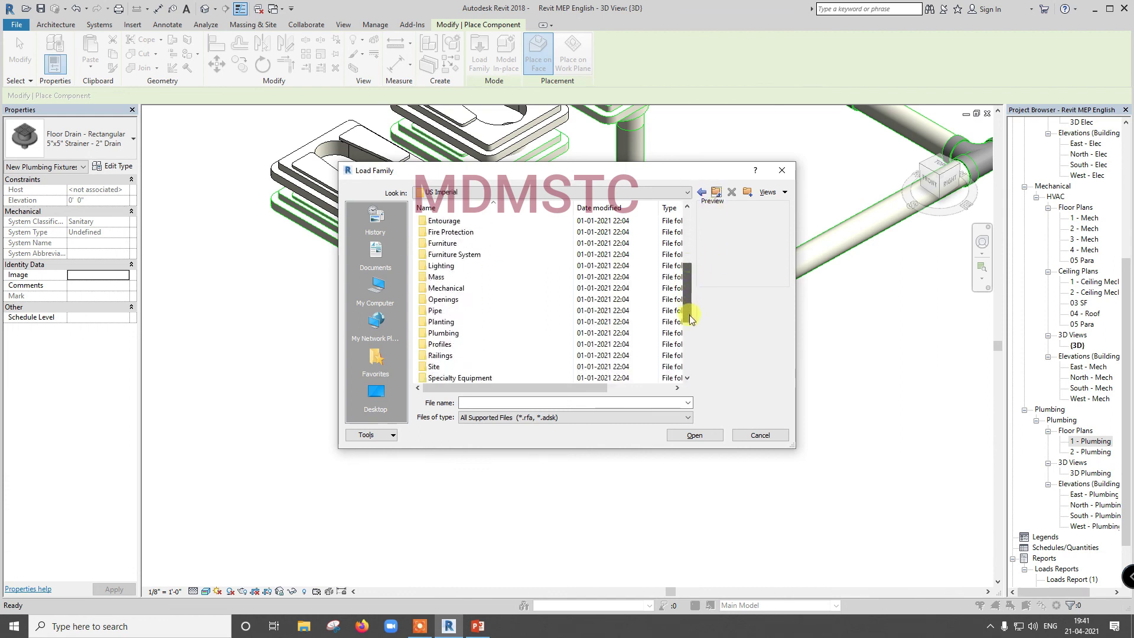
pyautogui.doubleClick(462, 313)
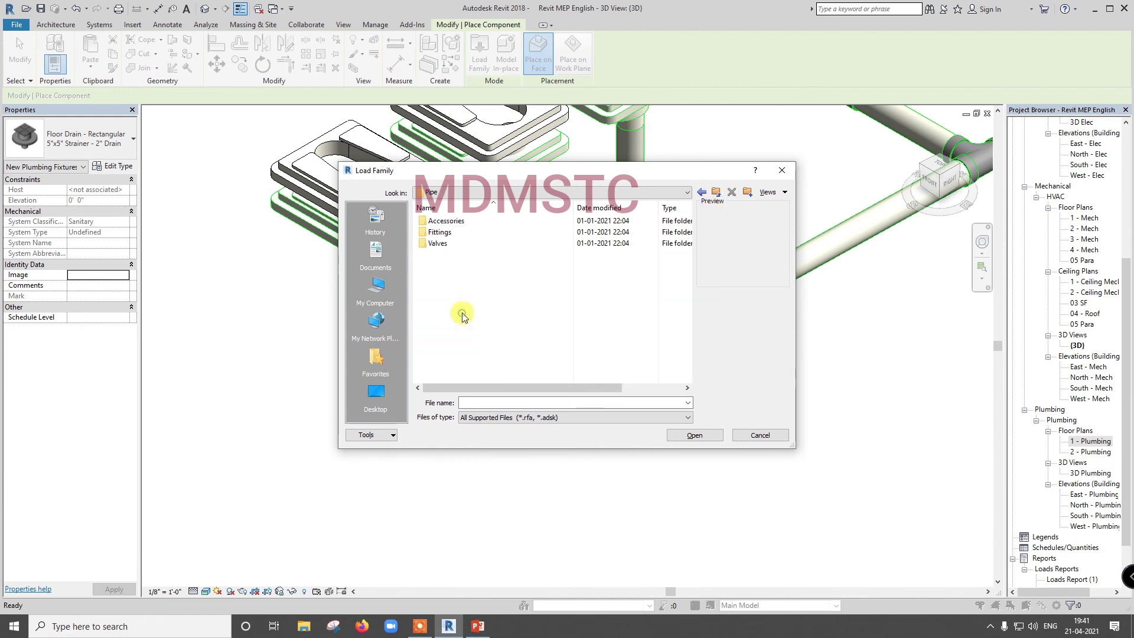
pyautogui.doubleClick(440, 234)
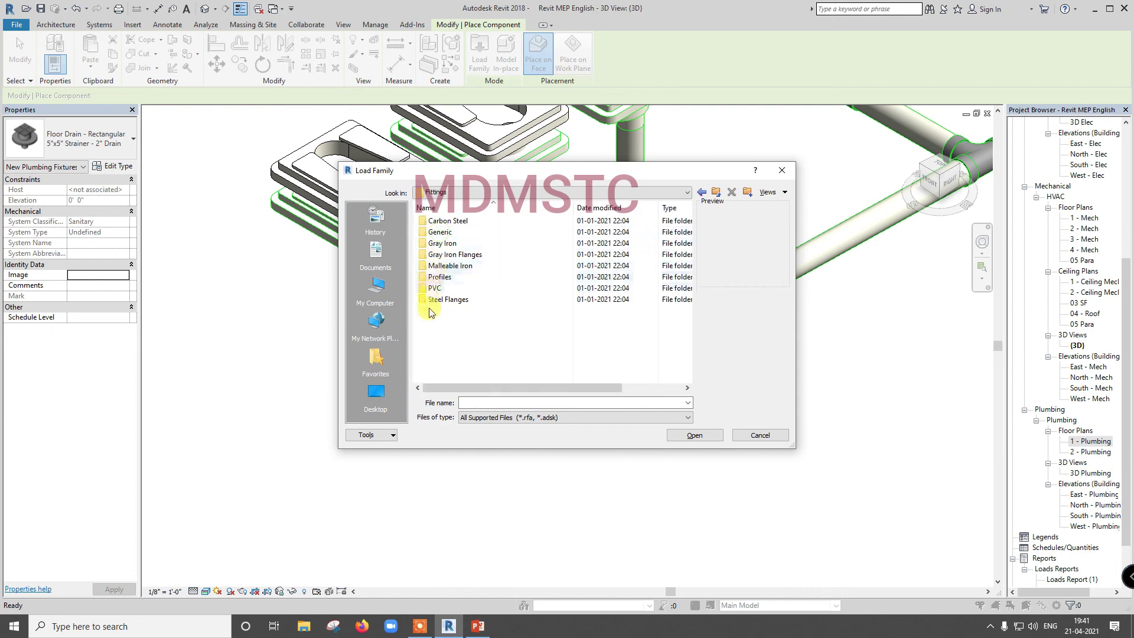
pyautogui.click(436, 288)
pyautogui.doubleClick(436, 287)
pyautogui.doubleClick(434, 219)
pyautogui.doubleClick(455, 221)
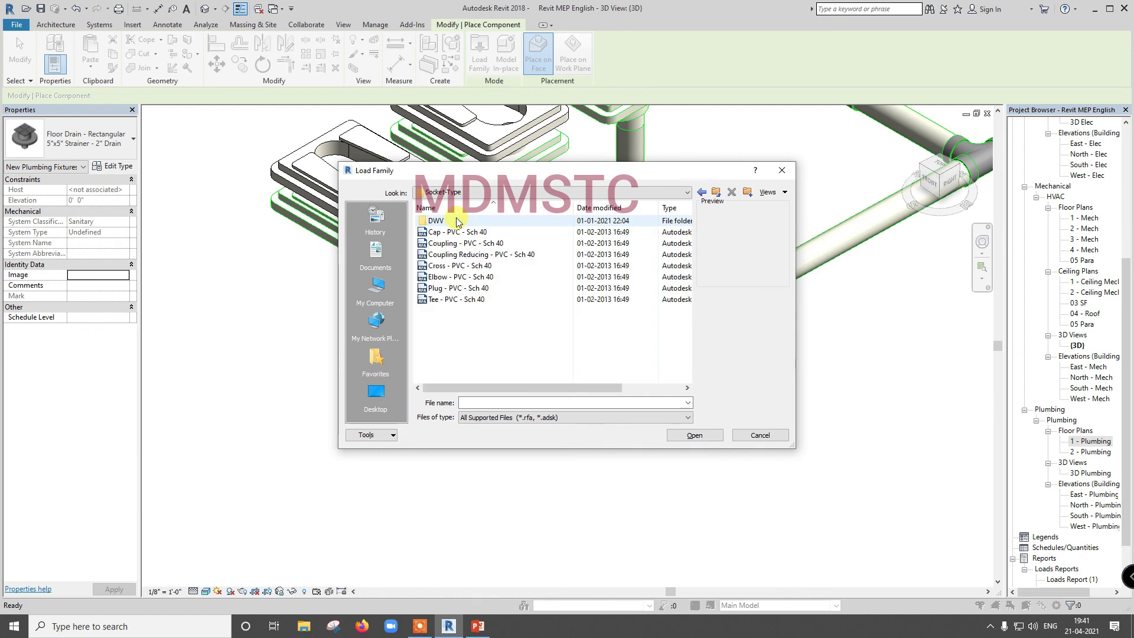
pyautogui.doubleClick(457, 220)
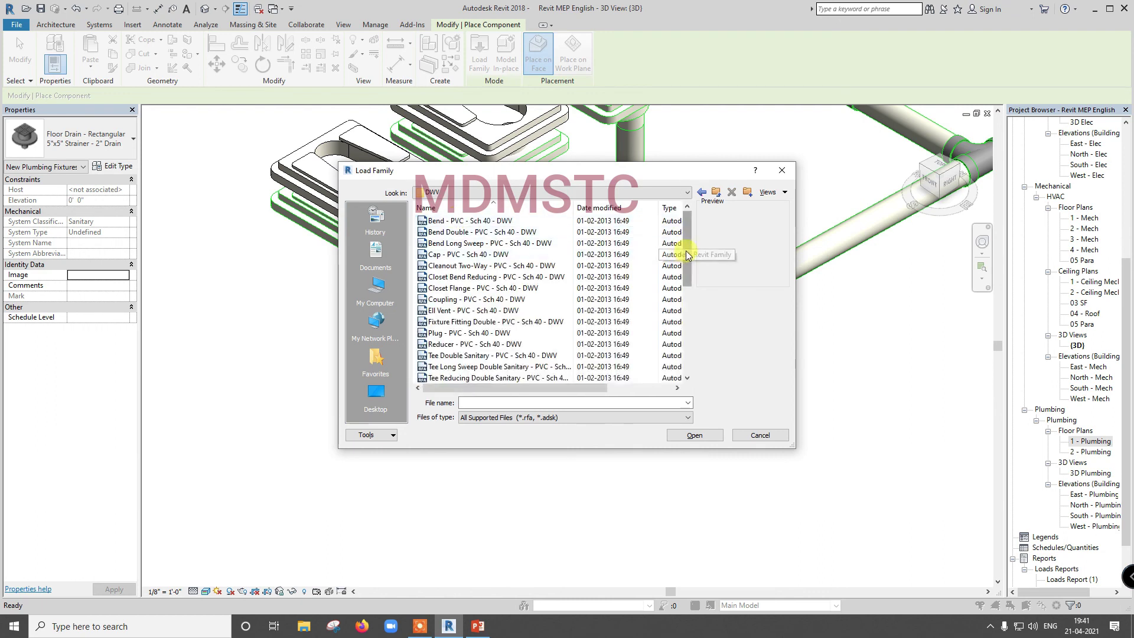
# Load the Trap P - PVC - Sch 40 - DWV family and place one in the empty space beside the end squat toilet's drop pipe
pyautogui.moveTo(688, 254); pyautogui.dragTo(689, 297)
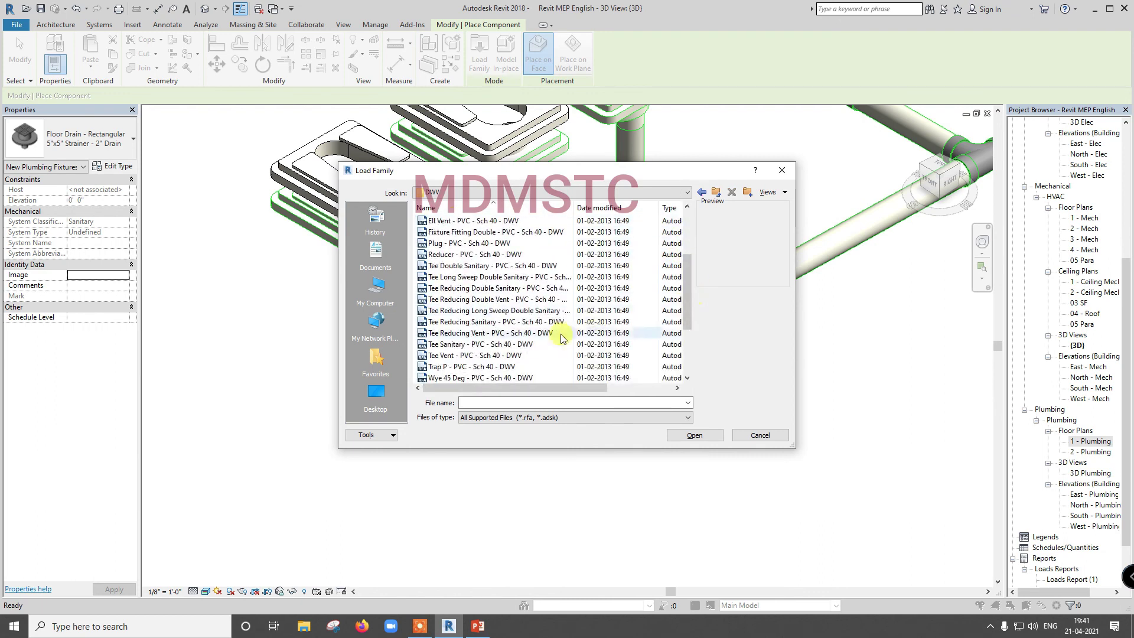
pyautogui.click(467, 366)
pyautogui.click(691, 435)
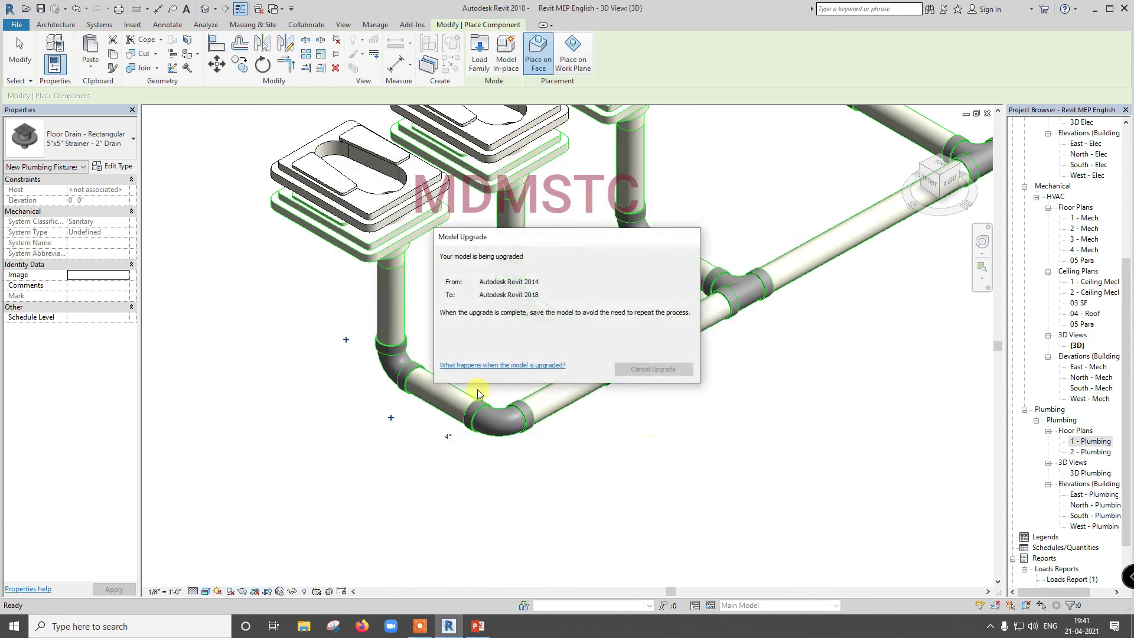
pyautogui.press('Escape')
pyautogui.press('Escape')
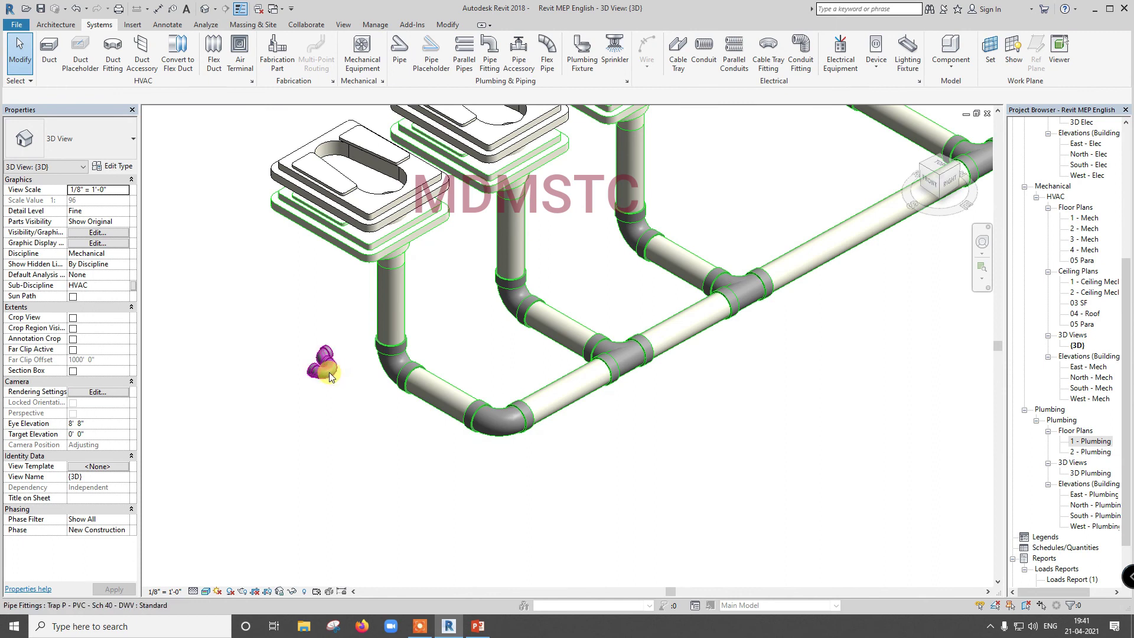
# Edit the placed P-trap's family, set its part type to Elbow, and reload it into the project, overwriting the existing version
pyautogui.click(329, 373)
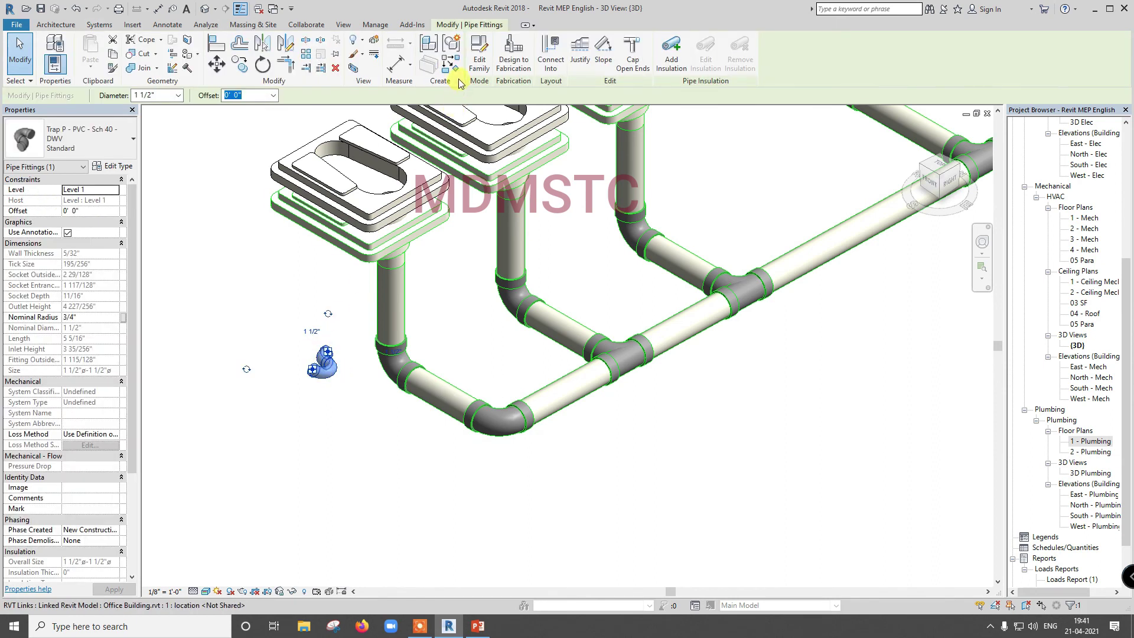
pyautogui.click(477, 65)
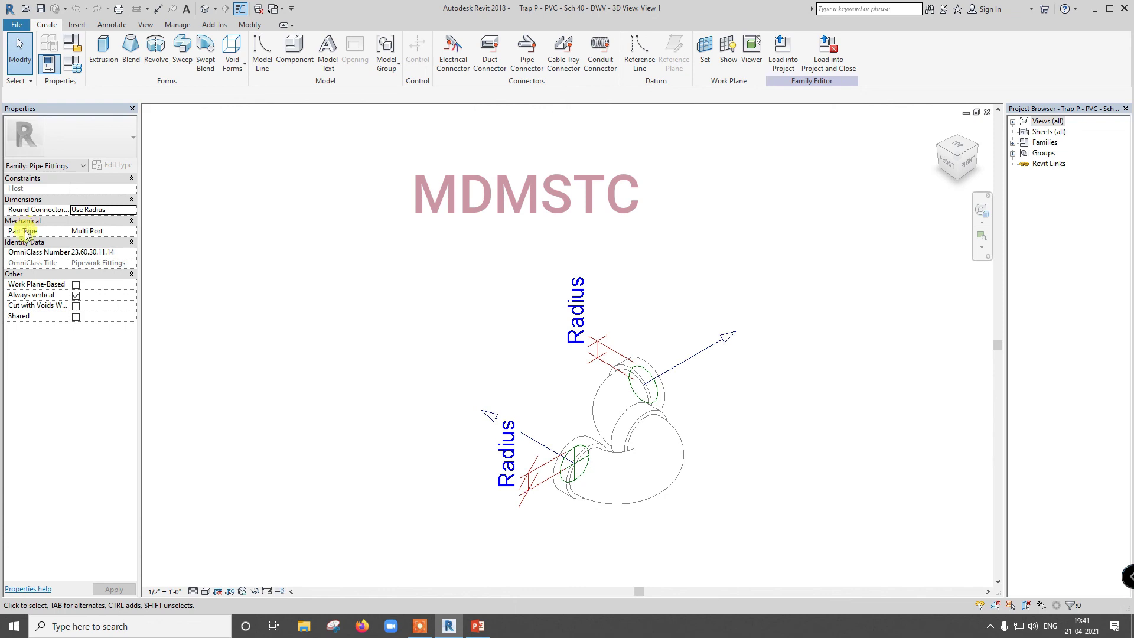
pyautogui.click(129, 233)
pyautogui.click(131, 232)
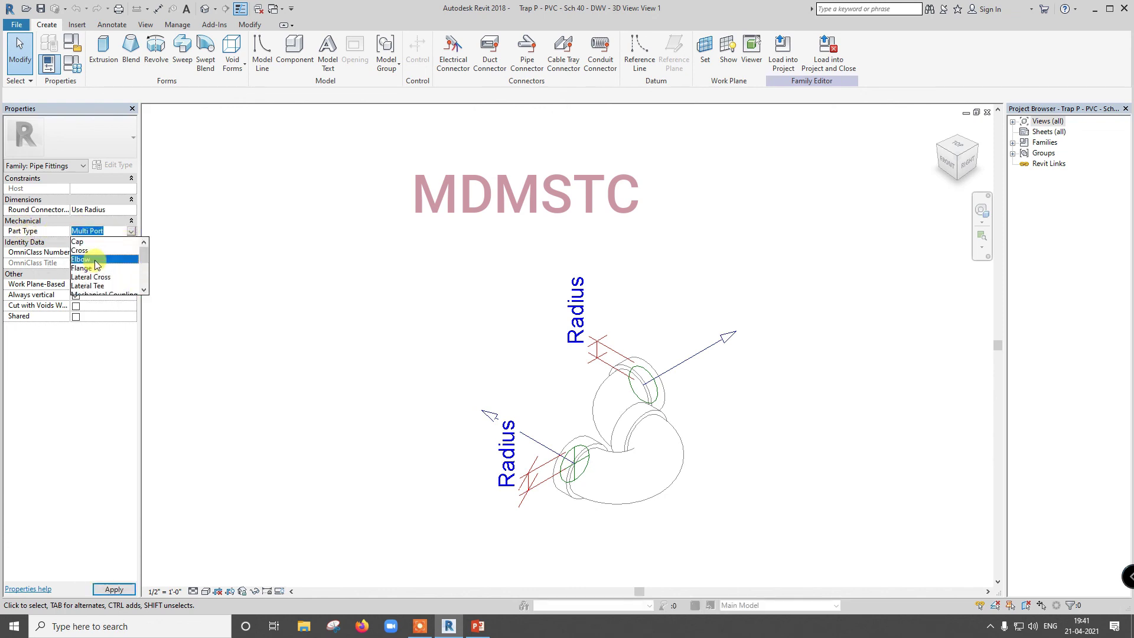
pyautogui.click(86, 260)
pyautogui.click(783, 52)
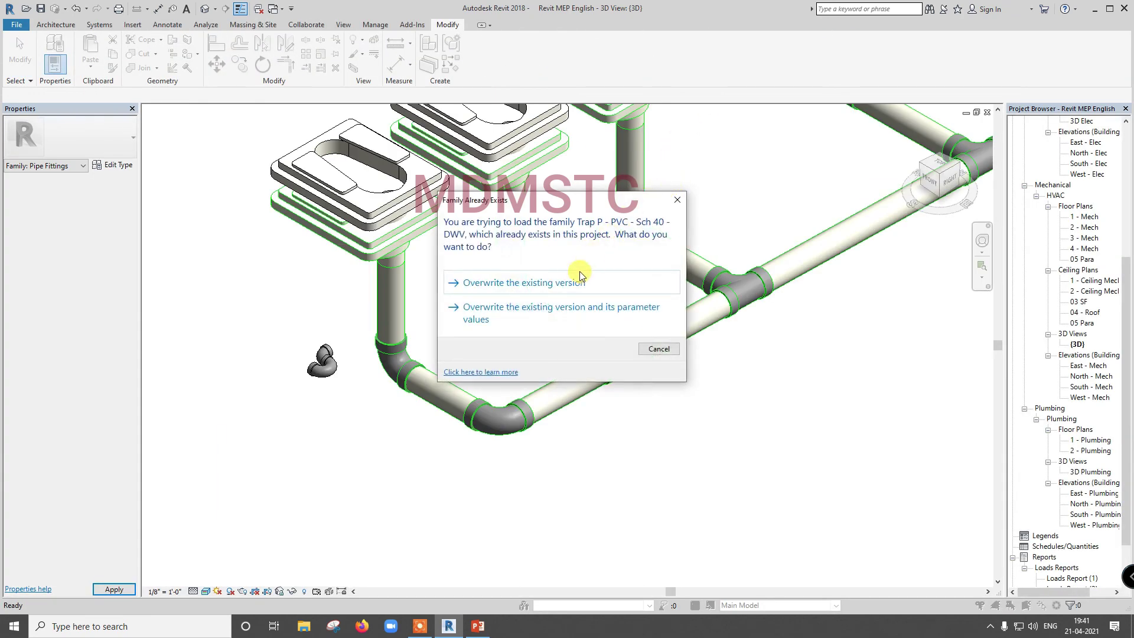
pyautogui.click(534, 288)
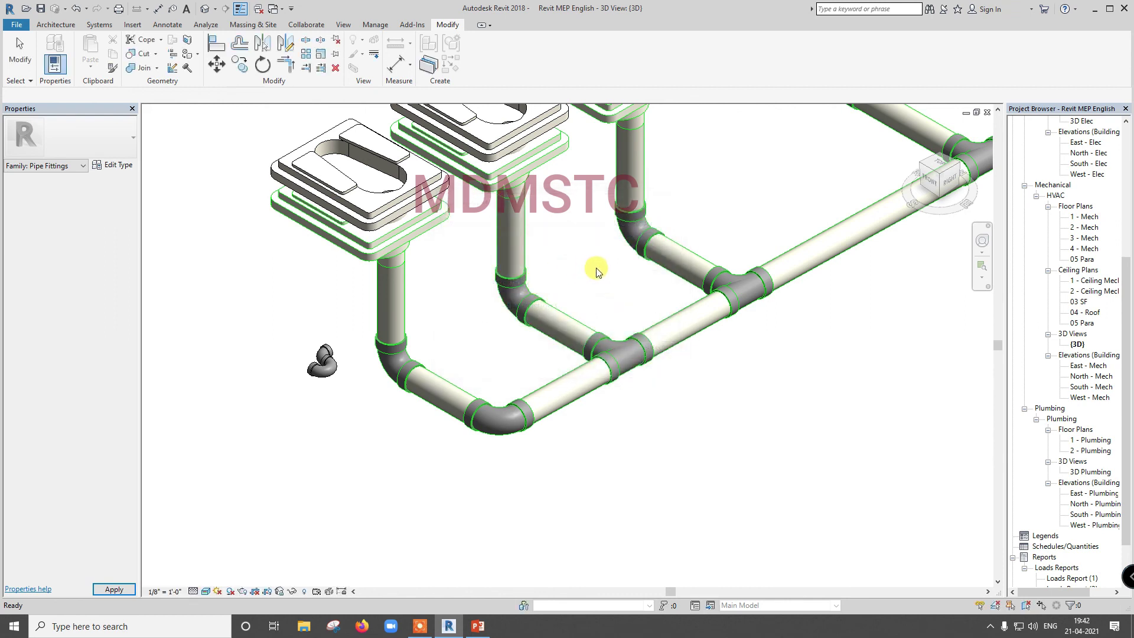
# Delete the loose P-trap and change the bend beneath the end squat toilet to Trap P - PVC - Sch 40 - DWV Standard
pyautogui.click(318, 351)
pyautogui.press('Delete')
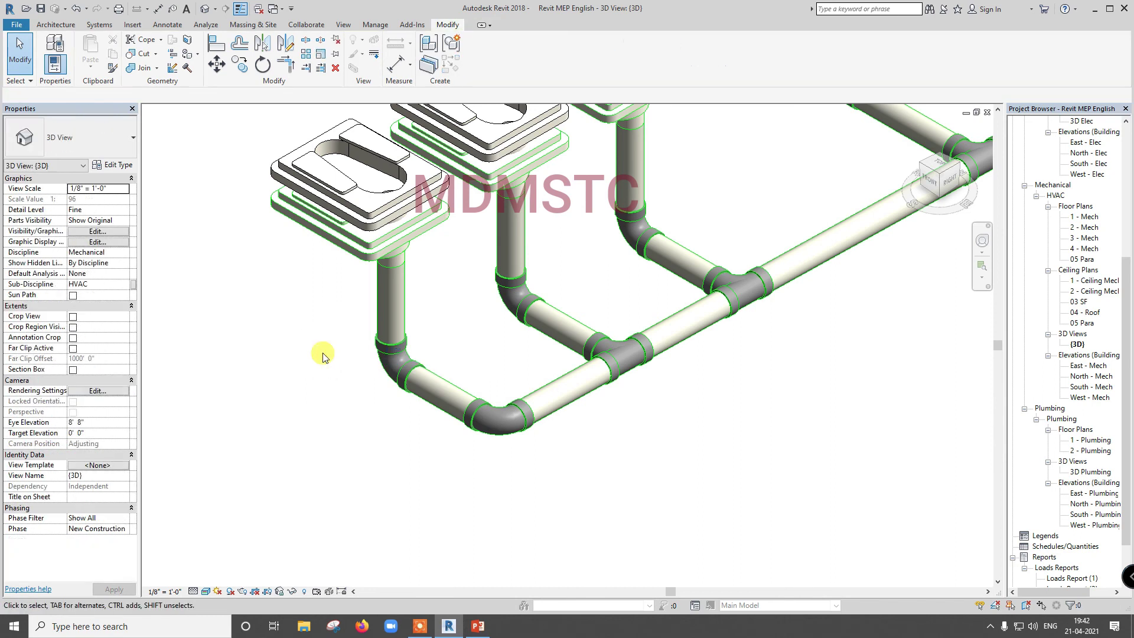
pyautogui.click(383, 354)
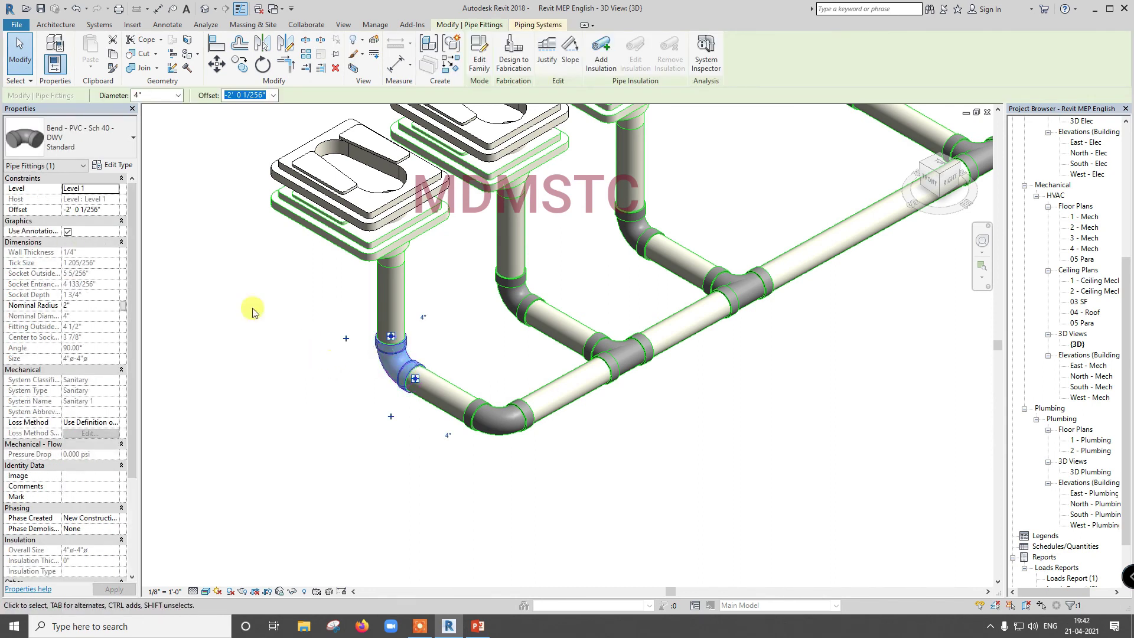
pyautogui.click(118, 133)
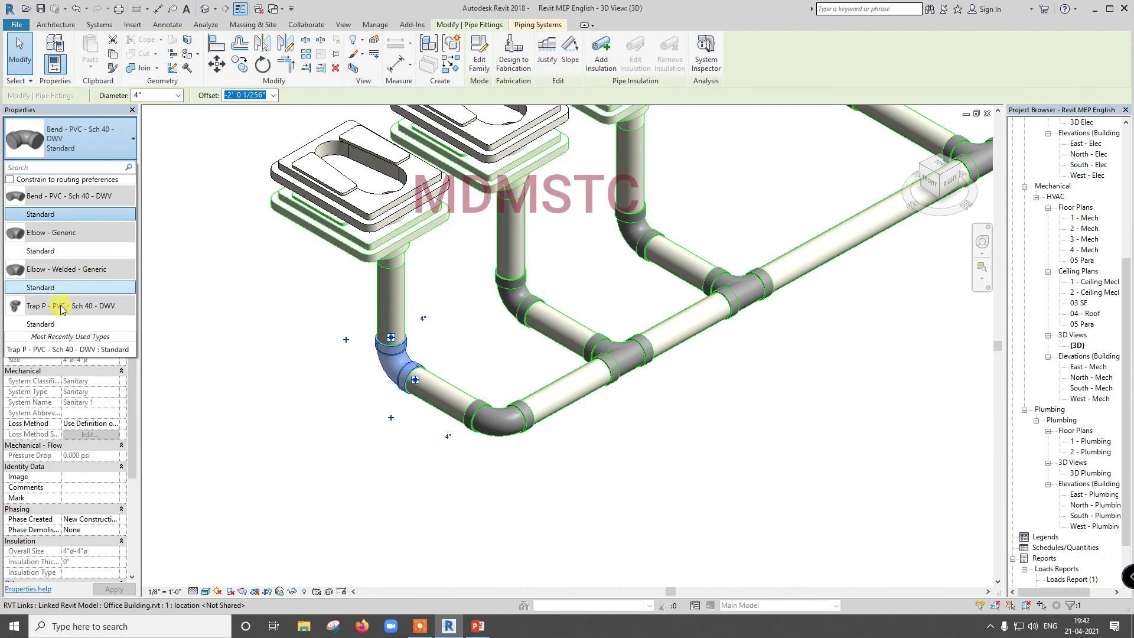
pyautogui.click(50, 325)
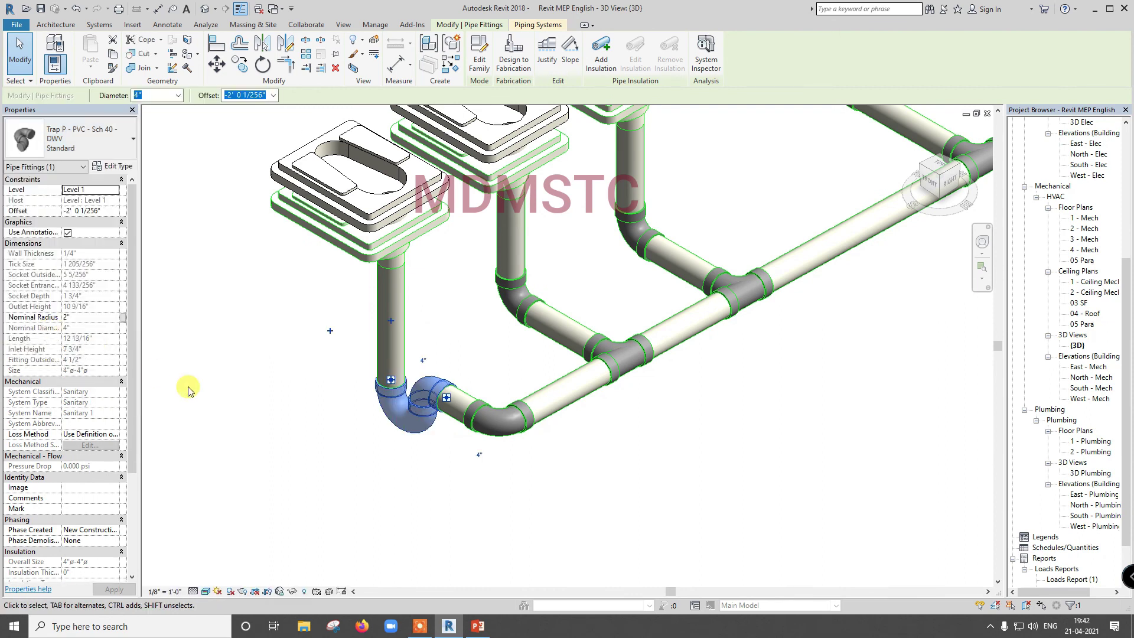
pyautogui.scroll(-5, 188, 389)
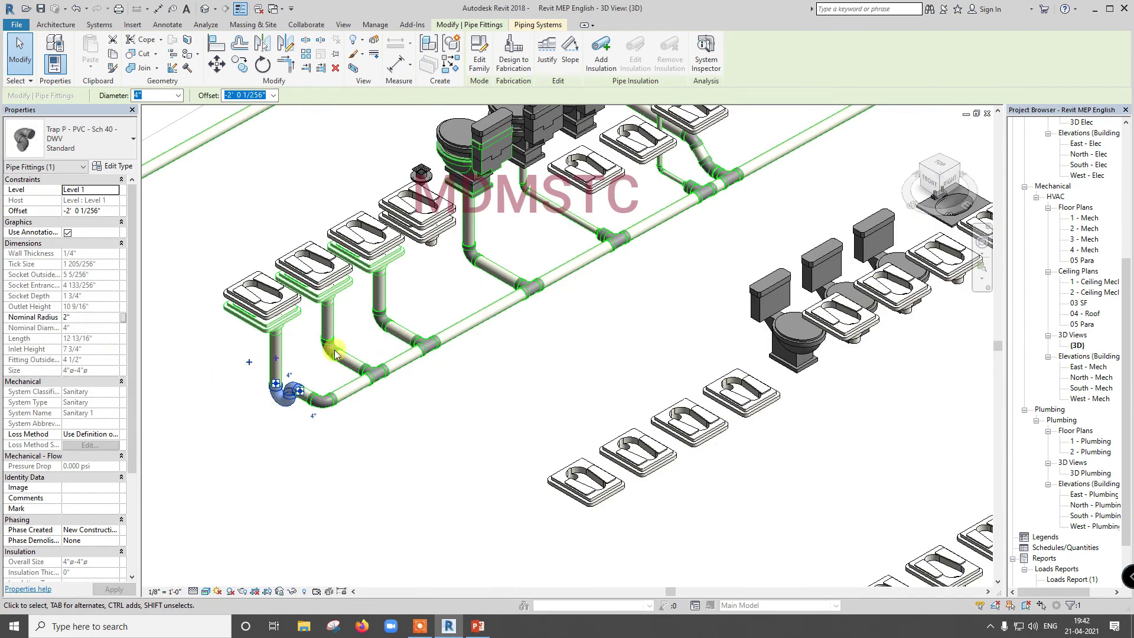
pyautogui.scroll(3, 461, 258)
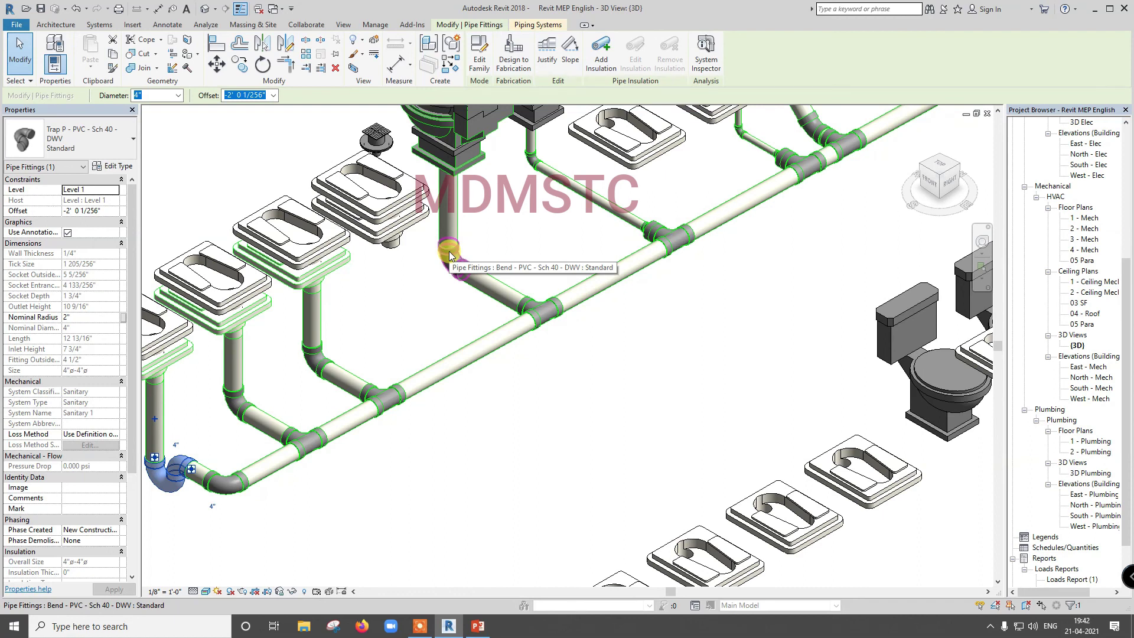
pyautogui.scroll(-6, 448, 252)
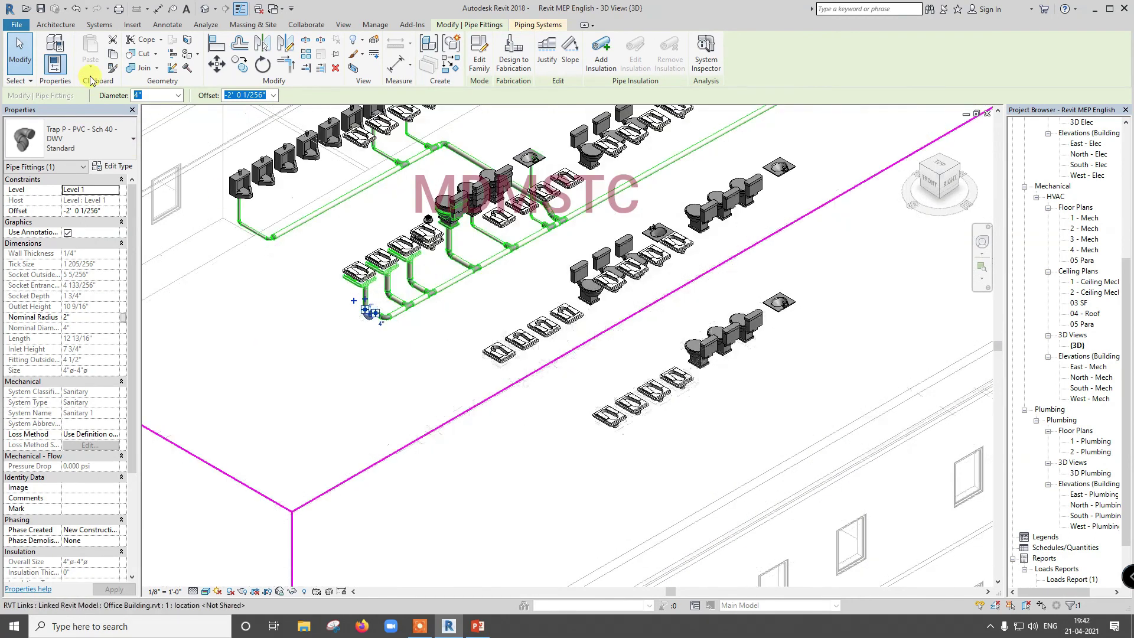
pyautogui.click(19, 53)
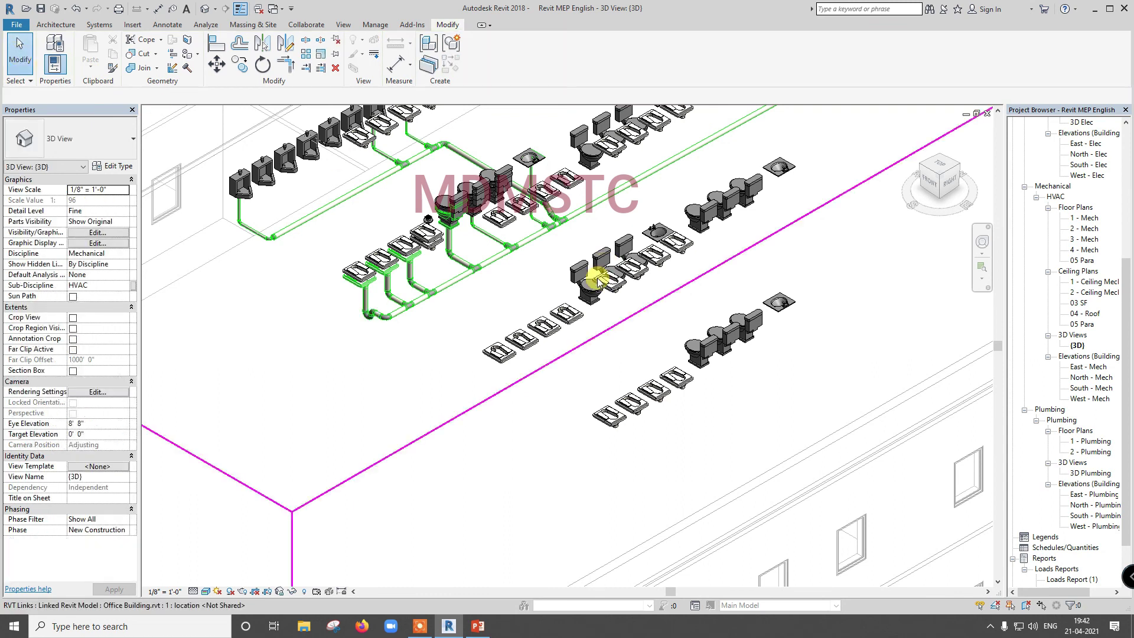
# Close the 3D view and the P-trap family without saving its changes, returning to the 1 - Plumbing floor plan
pyautogui.scroll(-3, 596, 280)
pyautogui.scroll(2, 650, 163)
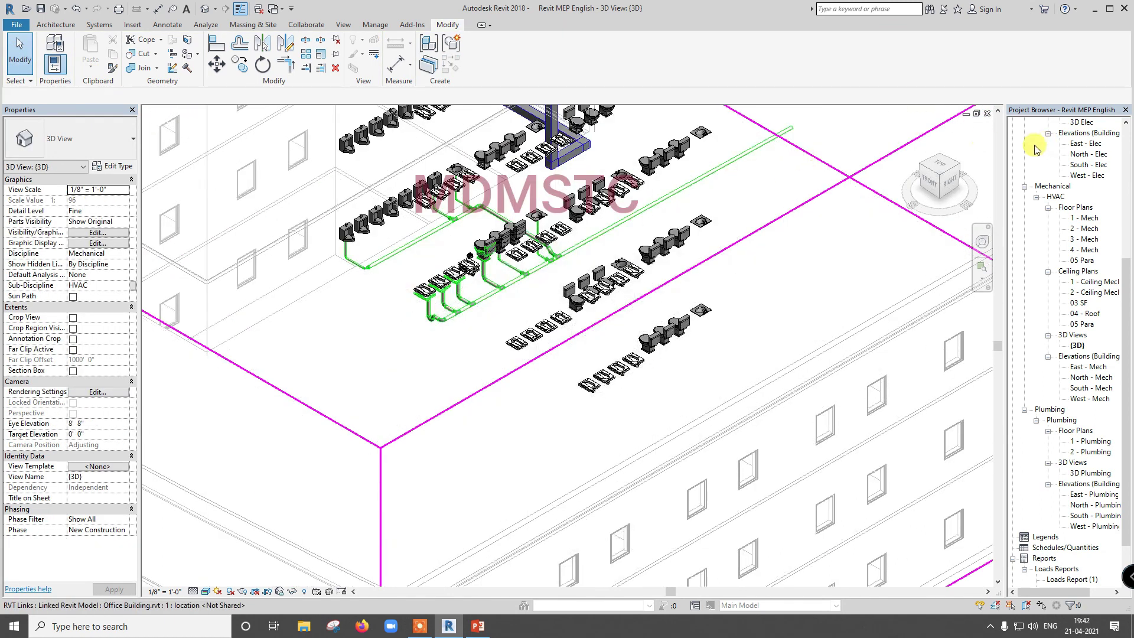
pyautogui.click(986, 113)
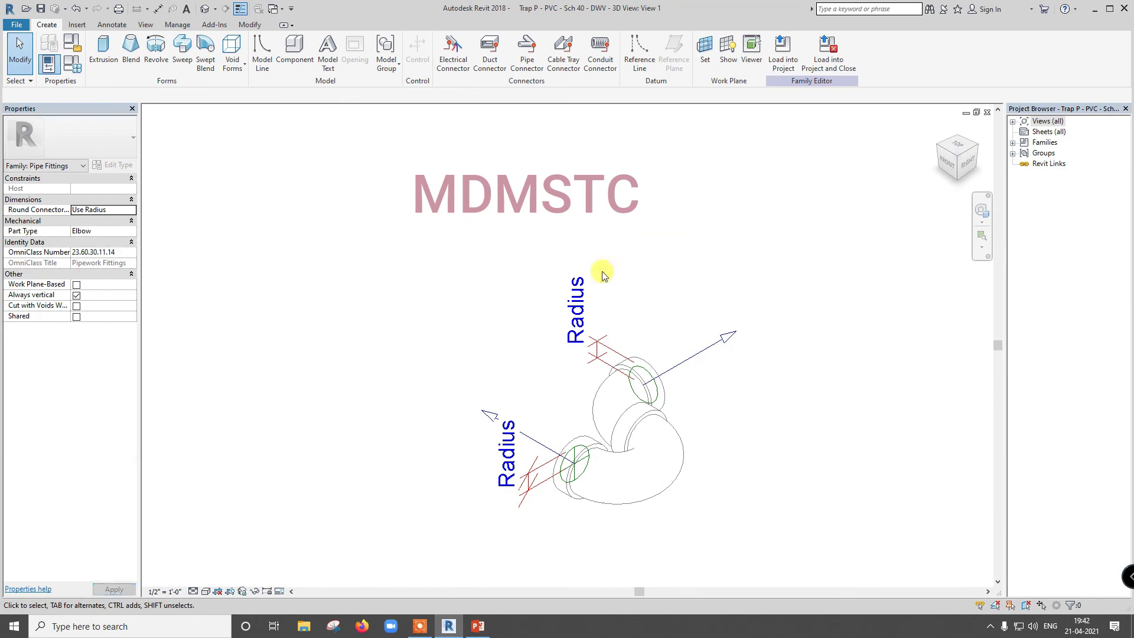
pyautogui.click(987, 113)
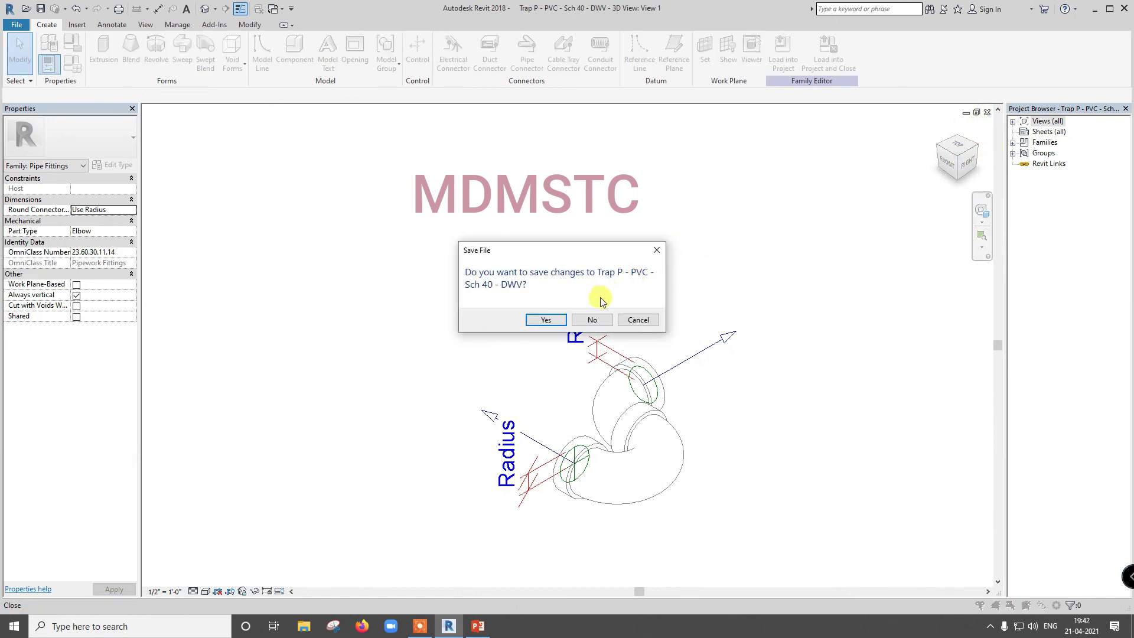
pyautogui.click(594, 319)
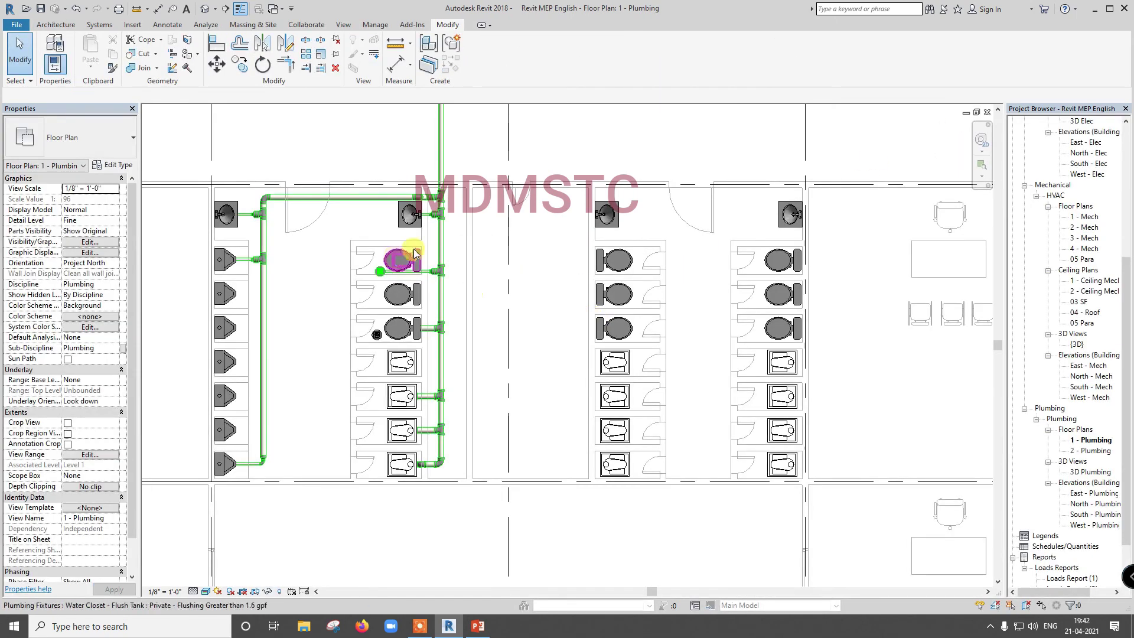
pyautogui.scroll(5, 435, 203)
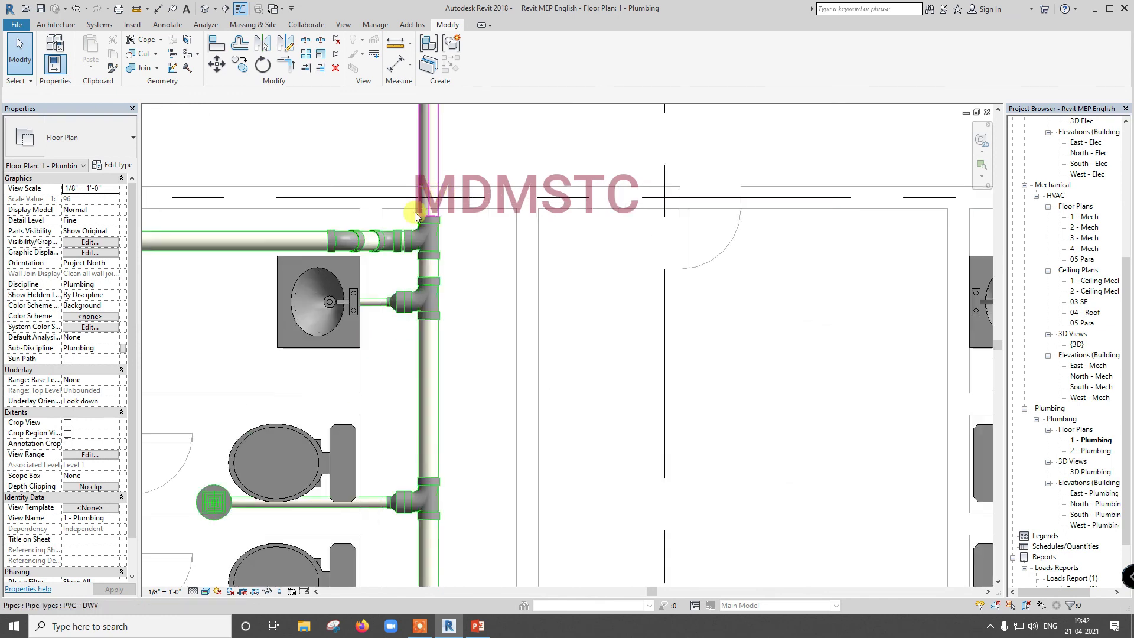
pyautogui.scroll(-5, 311, 243)
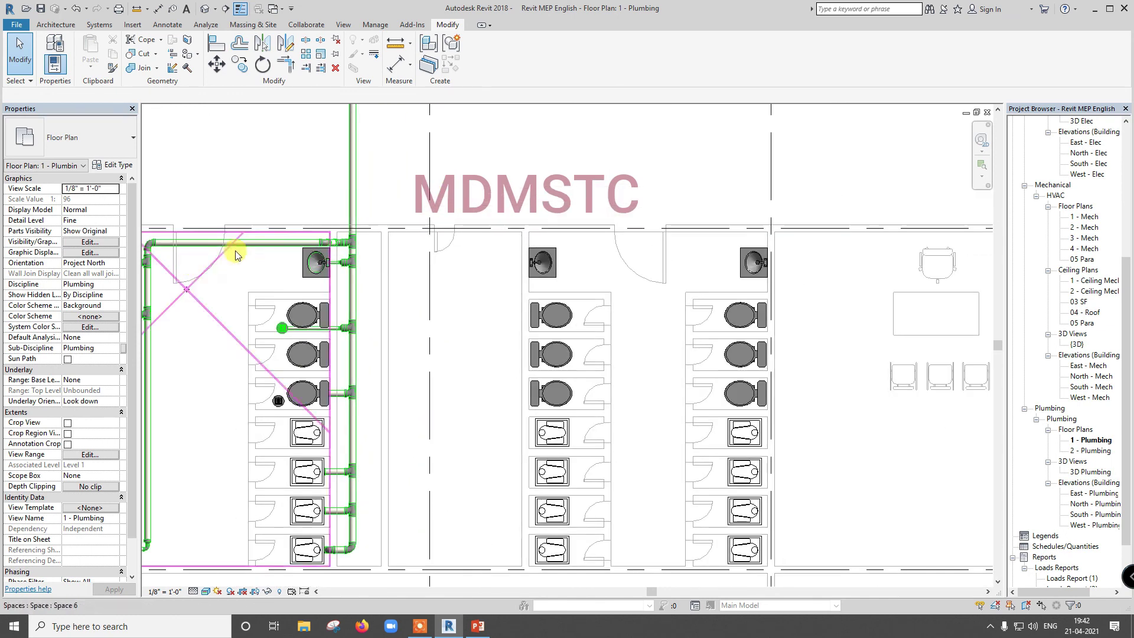
pyautogui.scroll(2, 342, 240)
pyautogui.scroll(3, 344, 242)
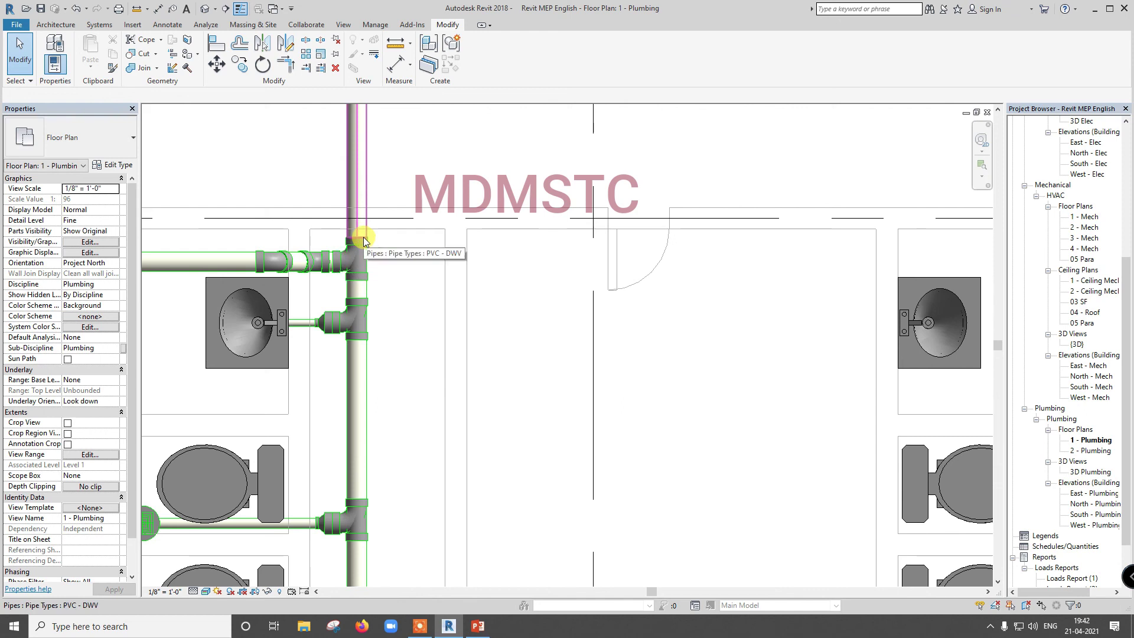
pyautogui.scroll(-2, 363, 241)
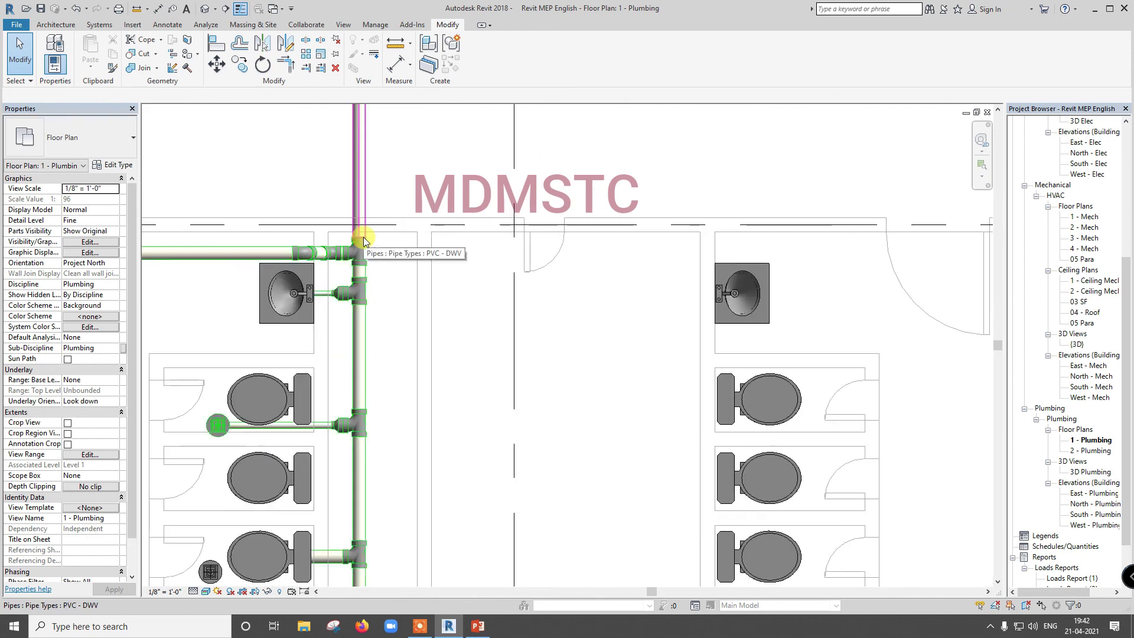
pyautogui.scroll(-2, 363, 241)
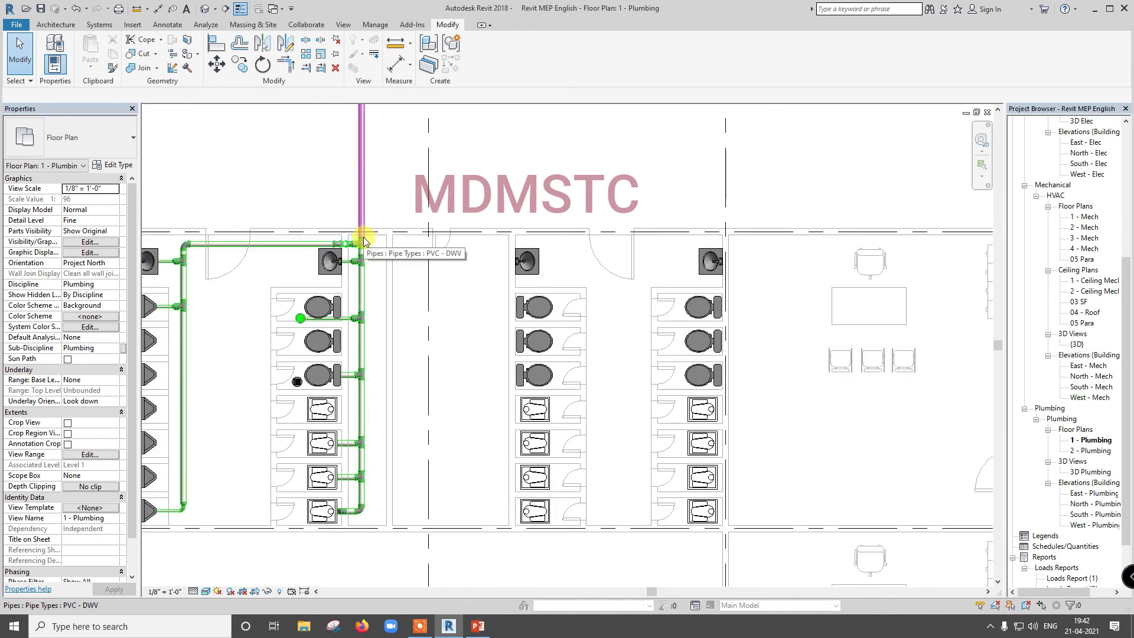
pyautogui.scroll(3, 364, 241)
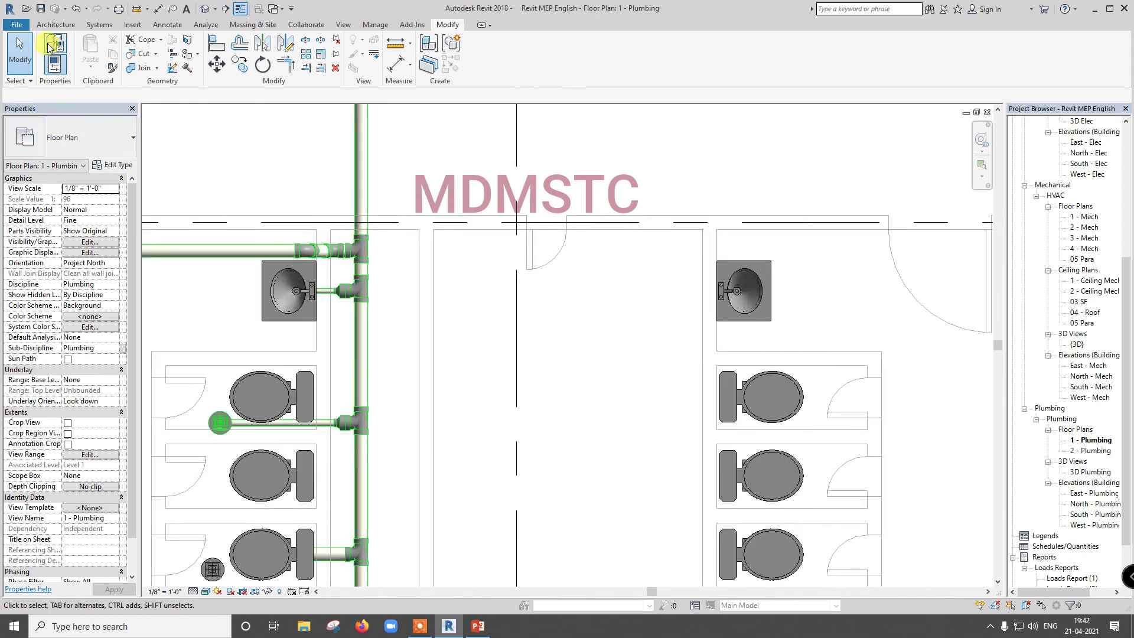
# Start a PVC - DWV pipe with system type Vent, a 1" diameter and the slope turned off
pyautogui.click(100, 26)
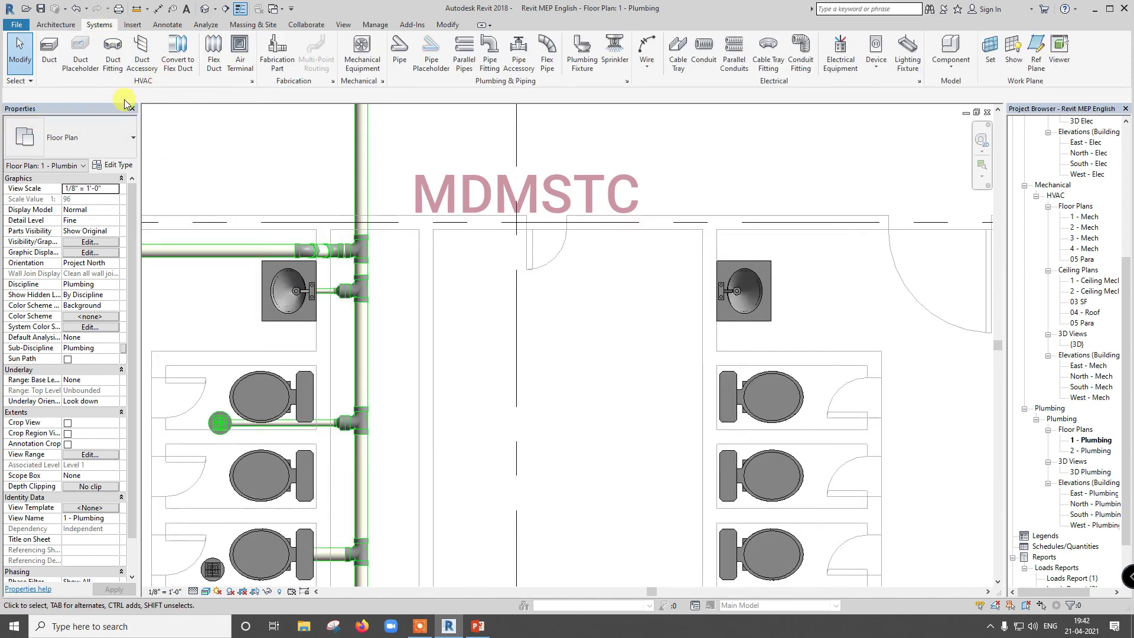
pyautogui.click(399, 59)
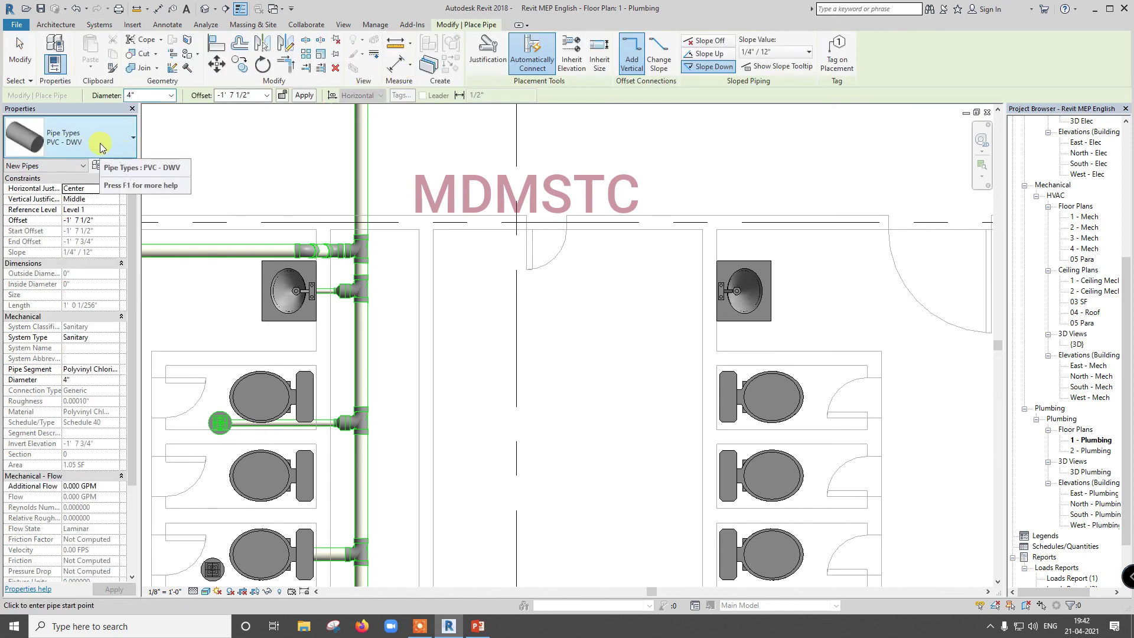
pyautogui.click(113, 338)
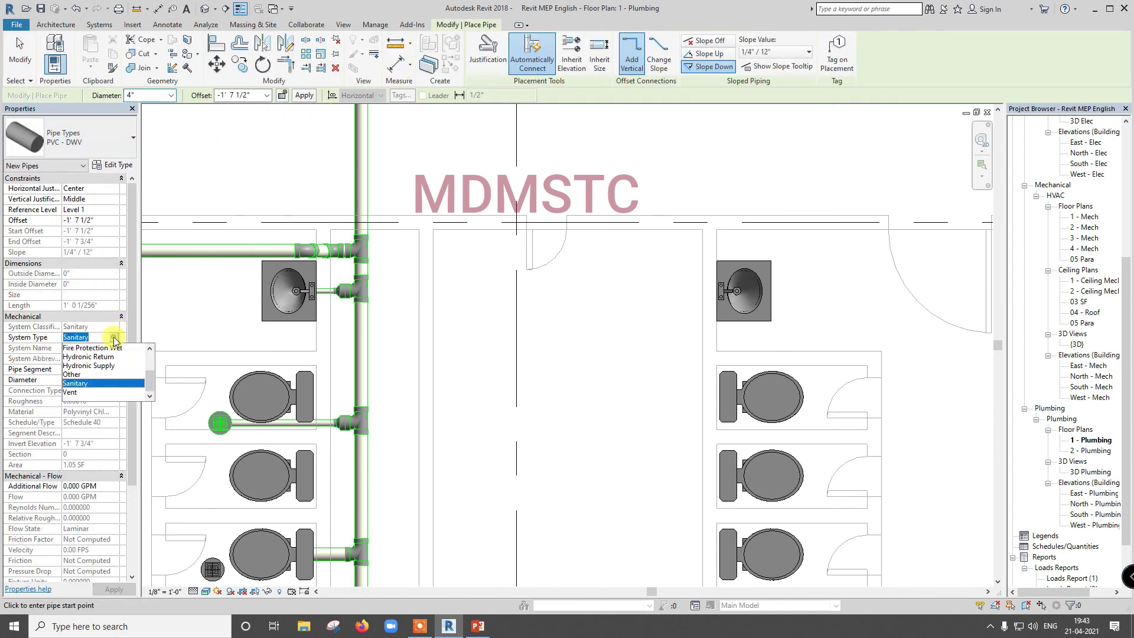
pyautogui.click(83, 393)
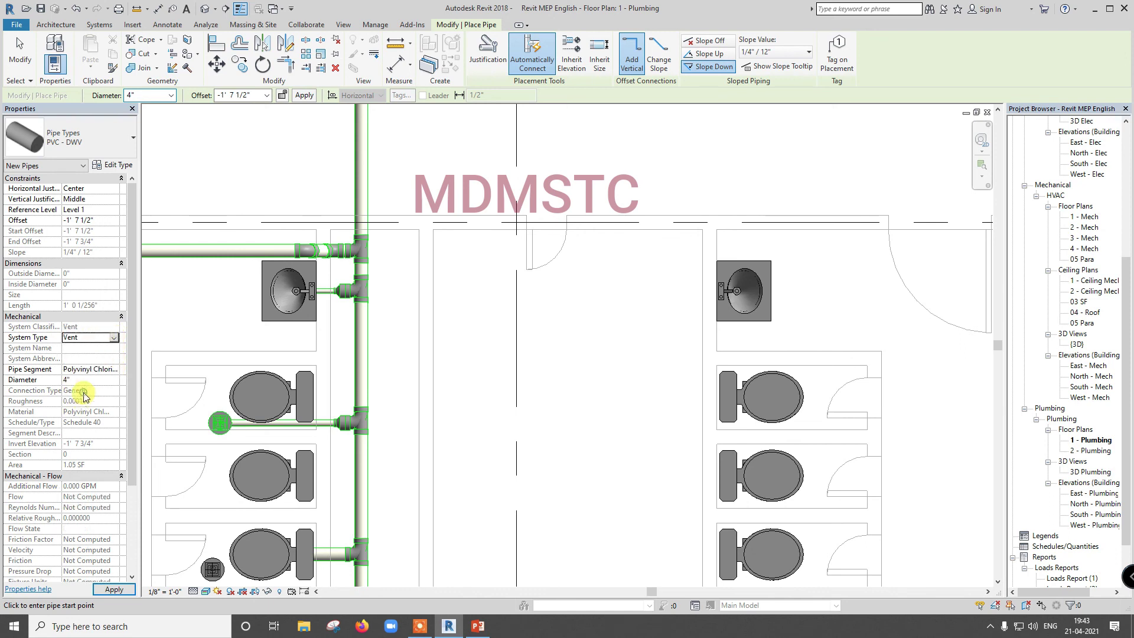
pyautogui.click(114, 380)
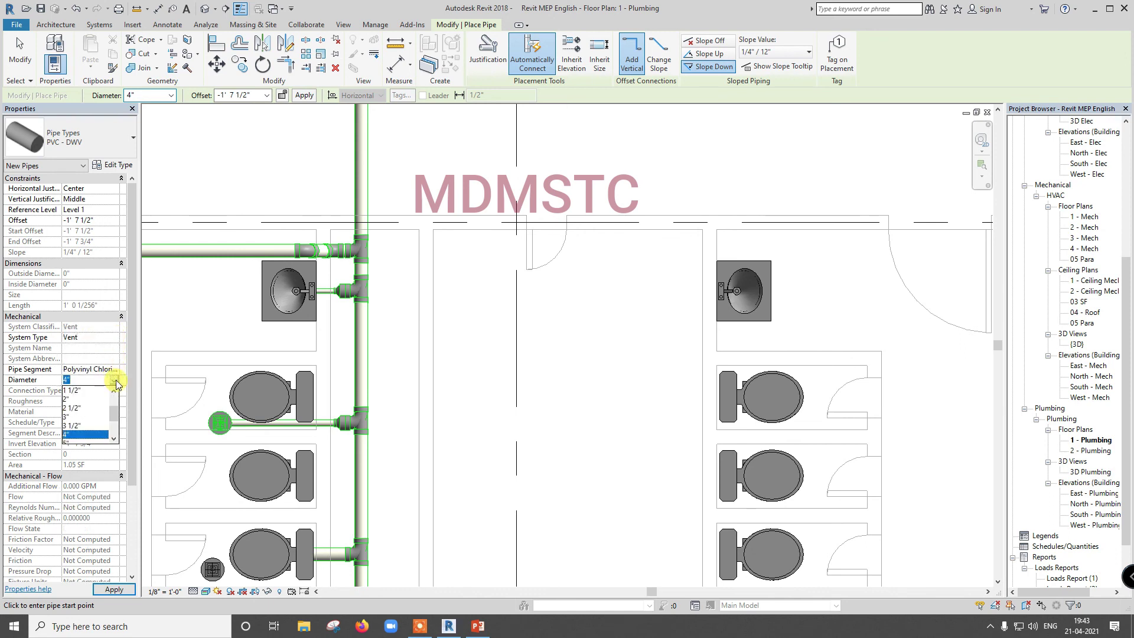
pyautogui.scroll(1, 88, 414)
pyautogui.click(73, 409)
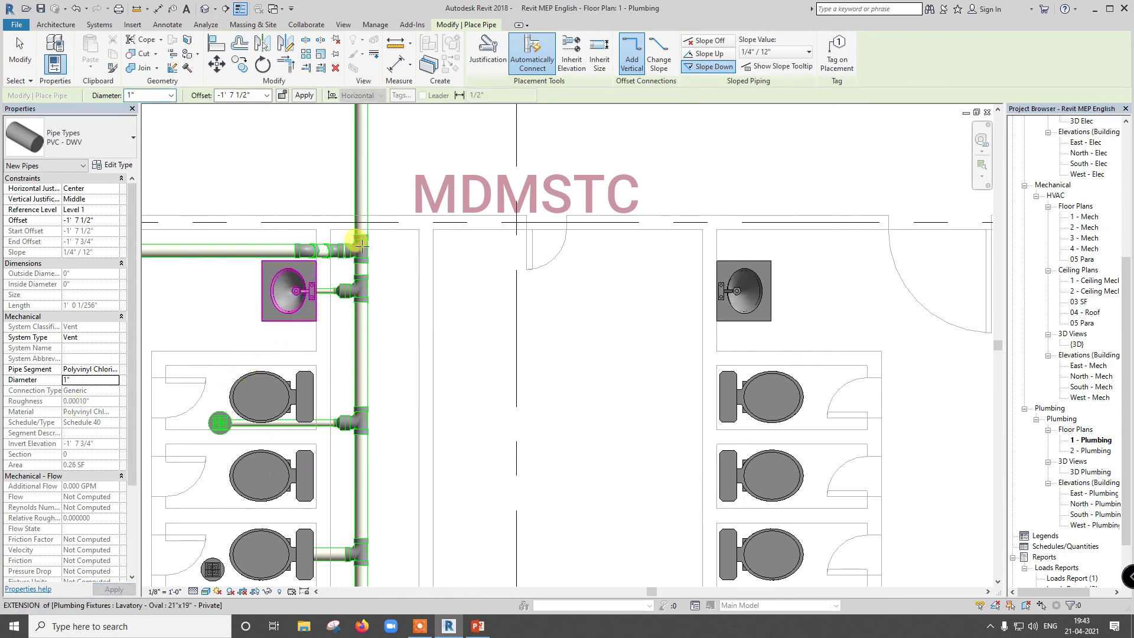
pyautogui.click(703, 41)
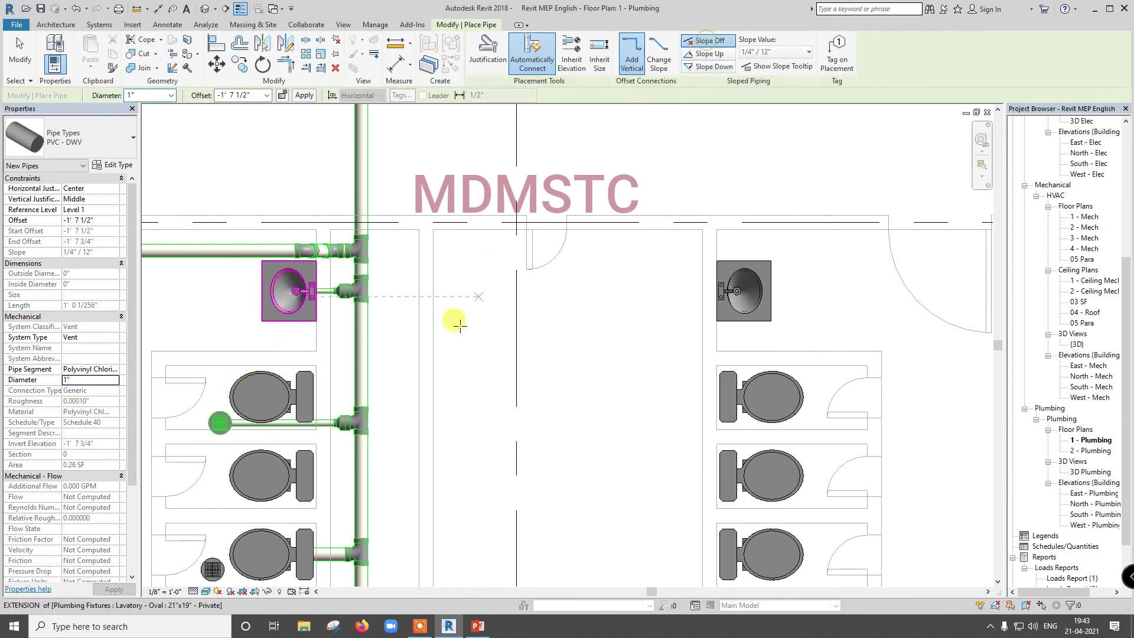
# Draw a short vent branch at offset -0' 6" off the main drain between the lavatory and first toilet, ending in a riser to 39' 0"
pyautogui.scroll(-2, 446, 340)
pyautogui.scroll(-2, 444, 338)
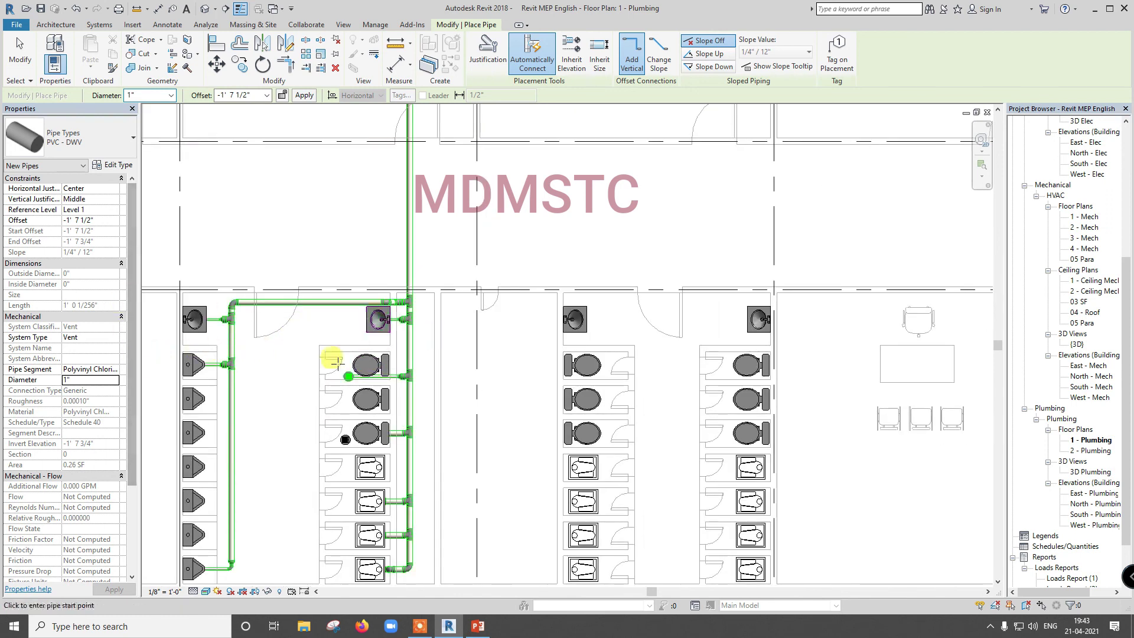
pyautogui.scroll(4, 291, 333)
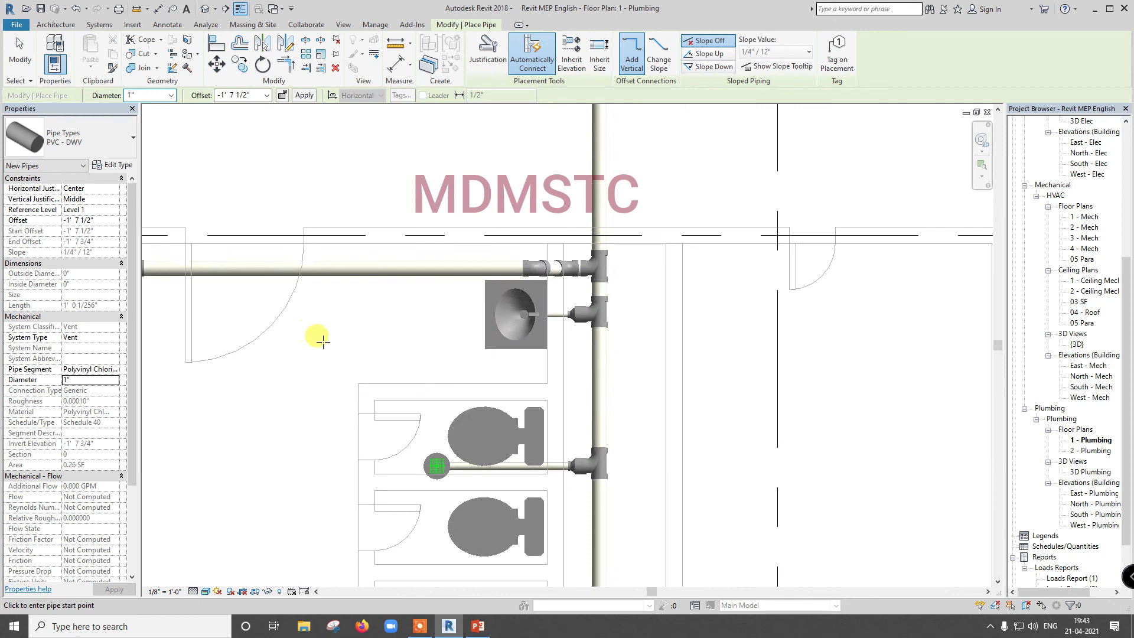
pyautogui.click(105, 219)
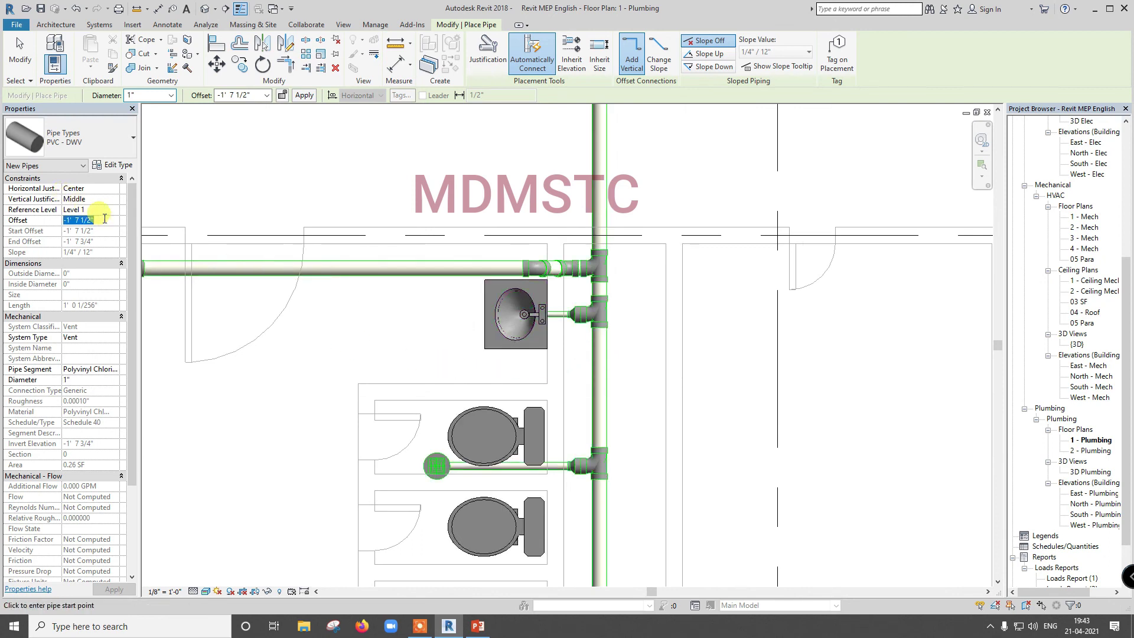
pyautogui.write('-0.5')
pyautogui.press('Return')
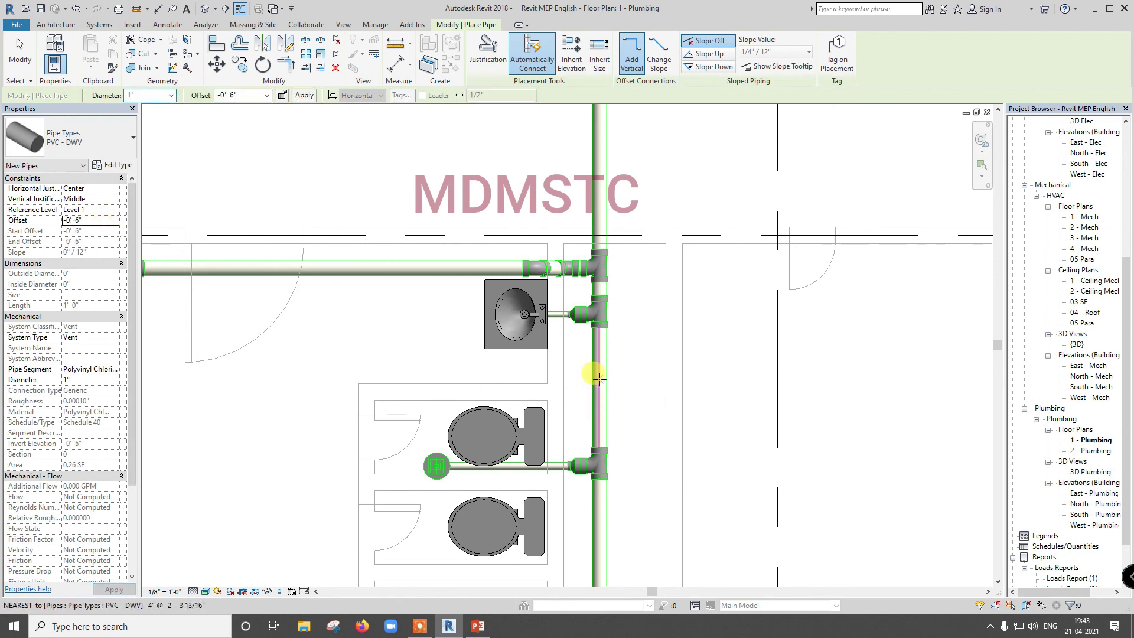
pyautogui.click(600, 378)
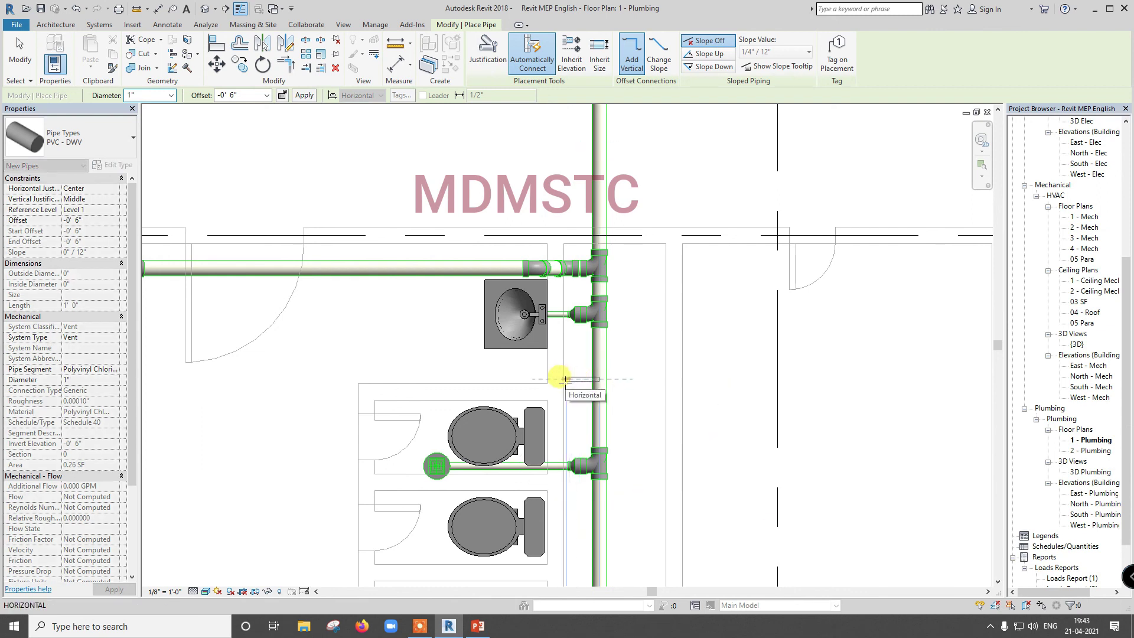
pyautogui.click(566, 380)
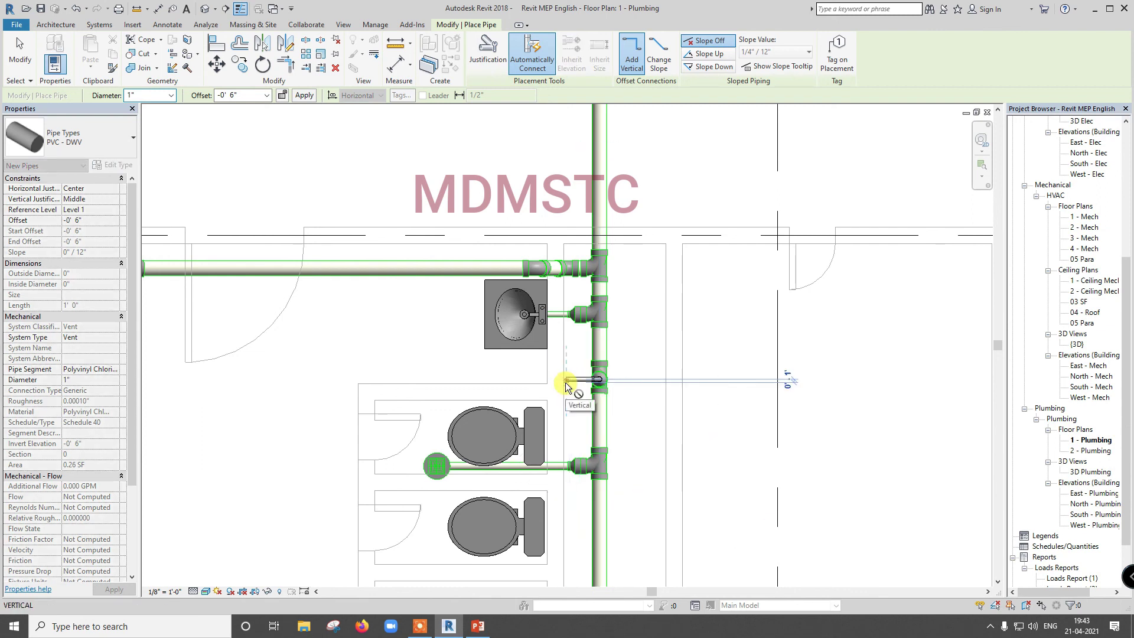
pyautogui.click(249, 95)
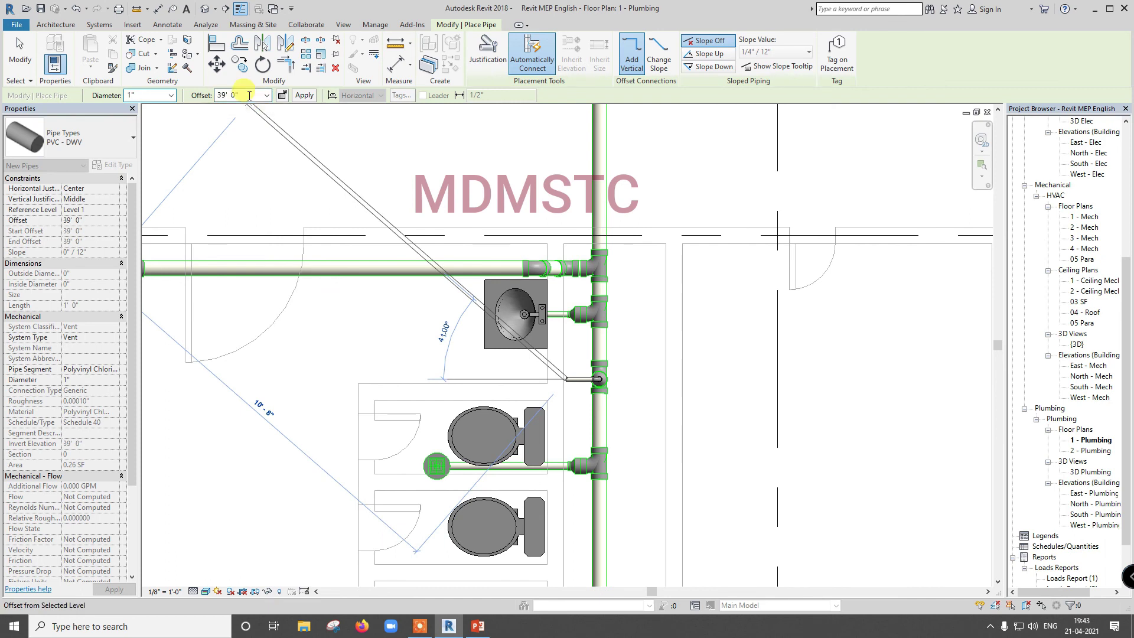
pyautogui.click(299, 95)
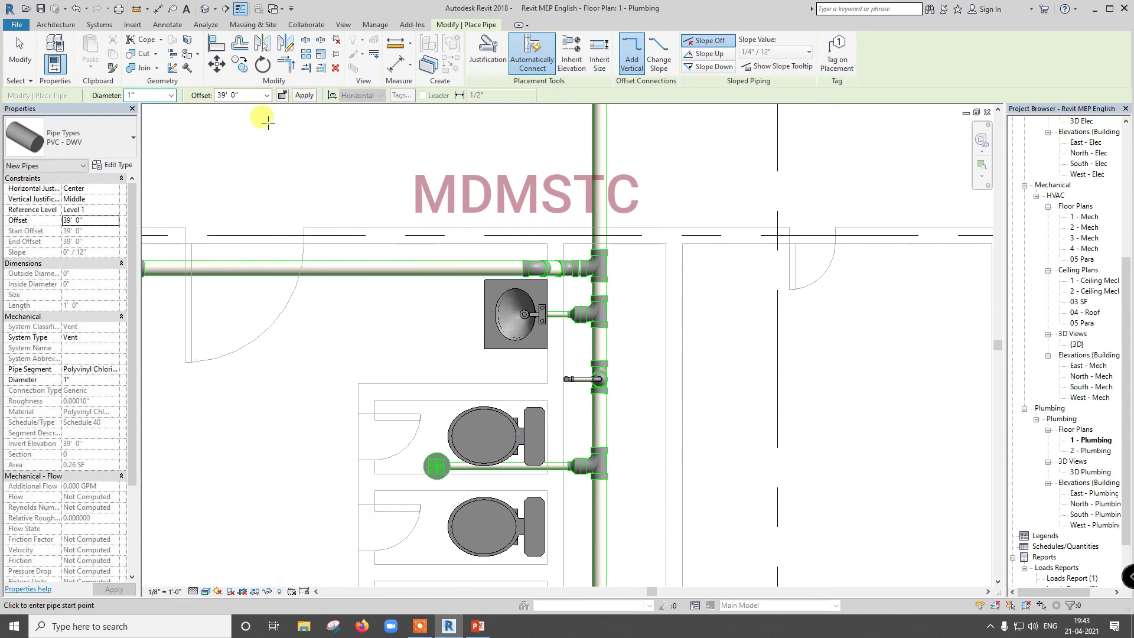
# End the pipe command, inspect the top of the vent riser in the default 3D view, and return to the 1 - Plumbing floor plan
pyautogui.click(204, 8)
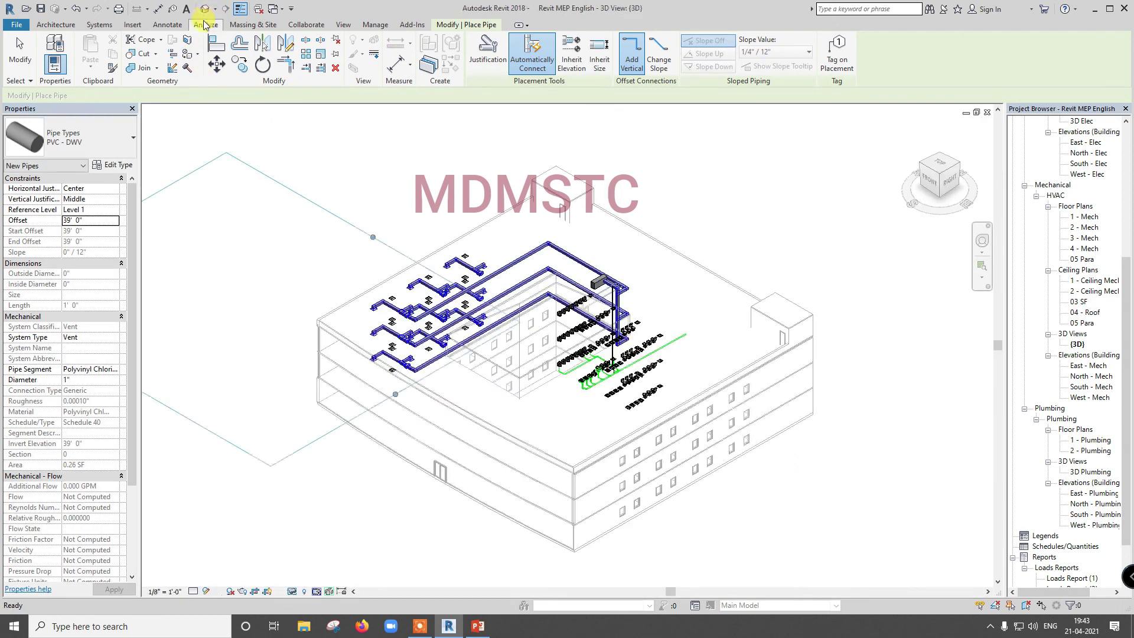
pyautogui.press('Escape')
pyautogui.press('Escape')
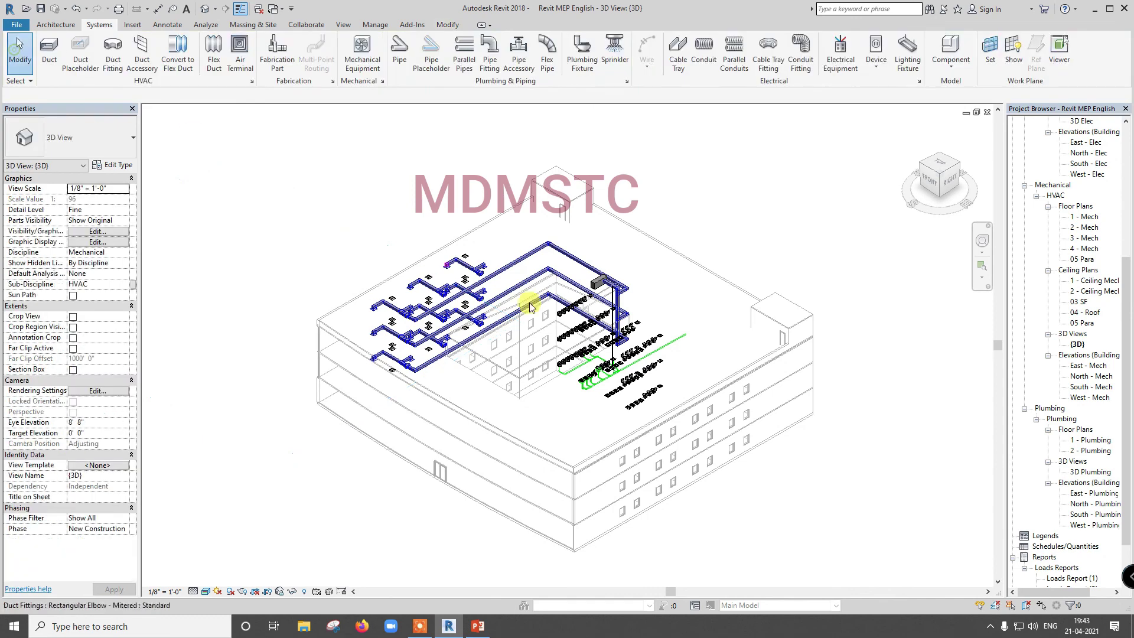
pyautogui.scroll(8, 638, 292)
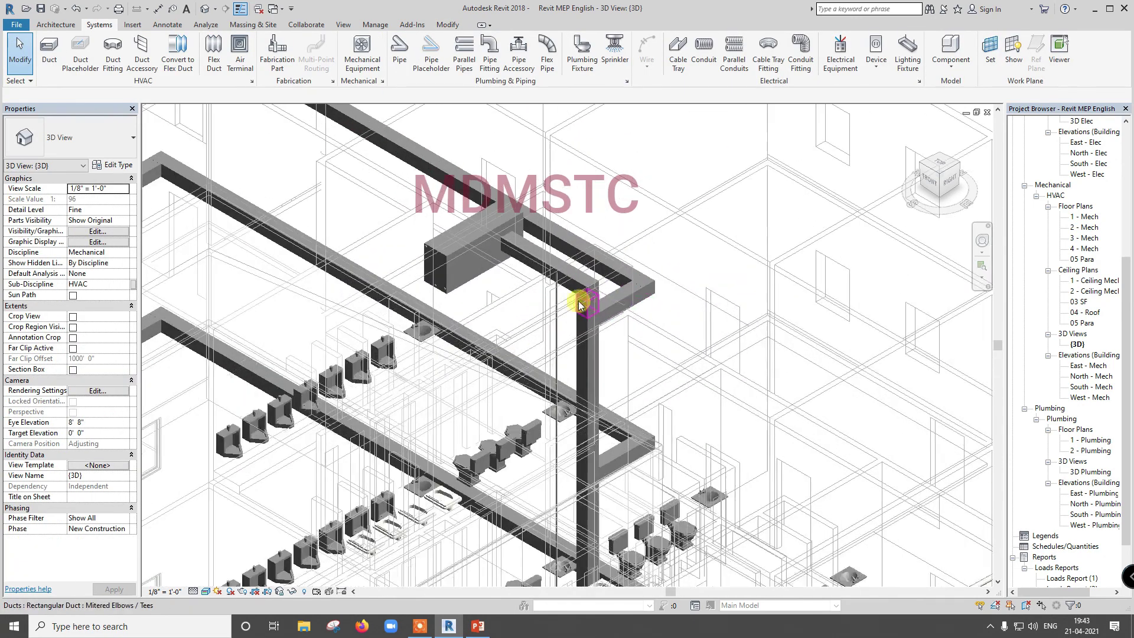
pyautogui.scroll(5, 550, 265)
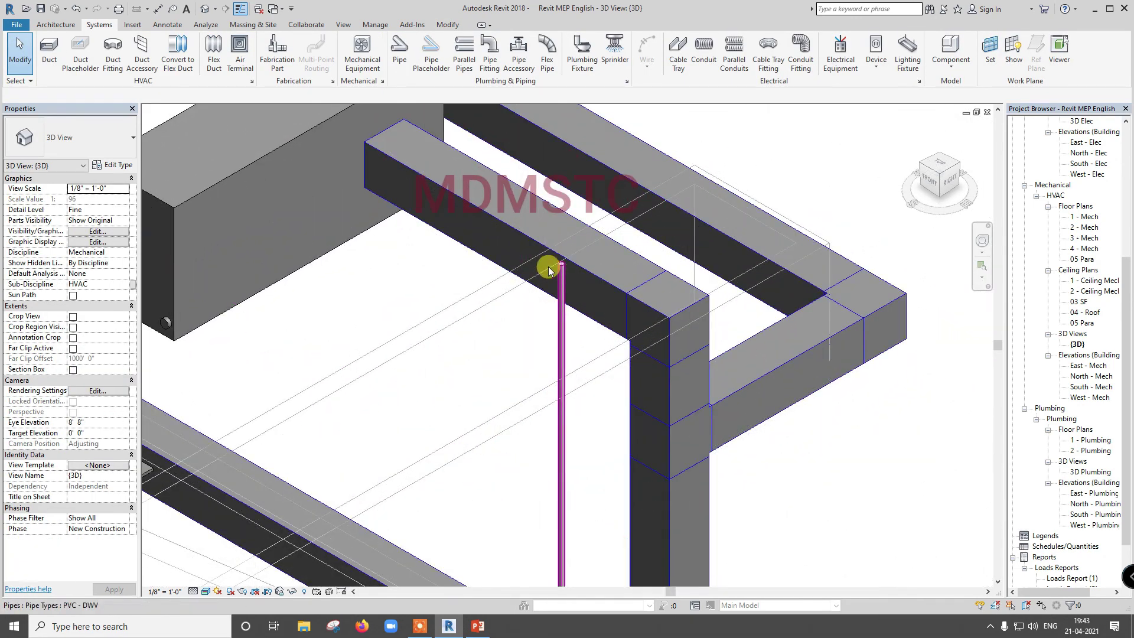
pyautogui.click(987, 113)
pyautogui.scroll(-4, 634, 293)
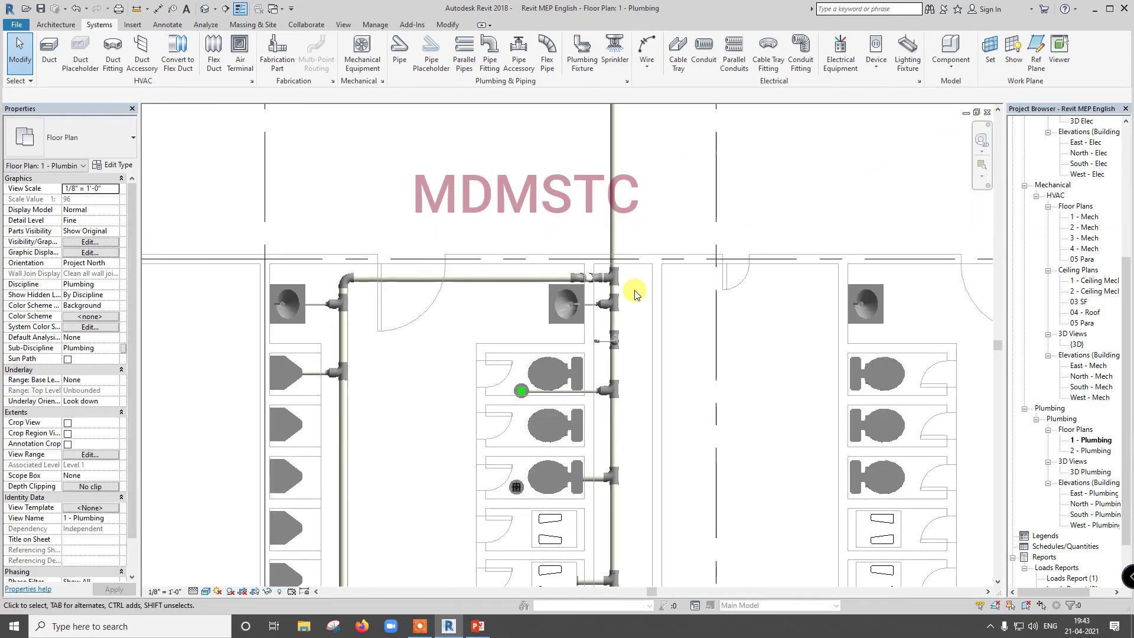